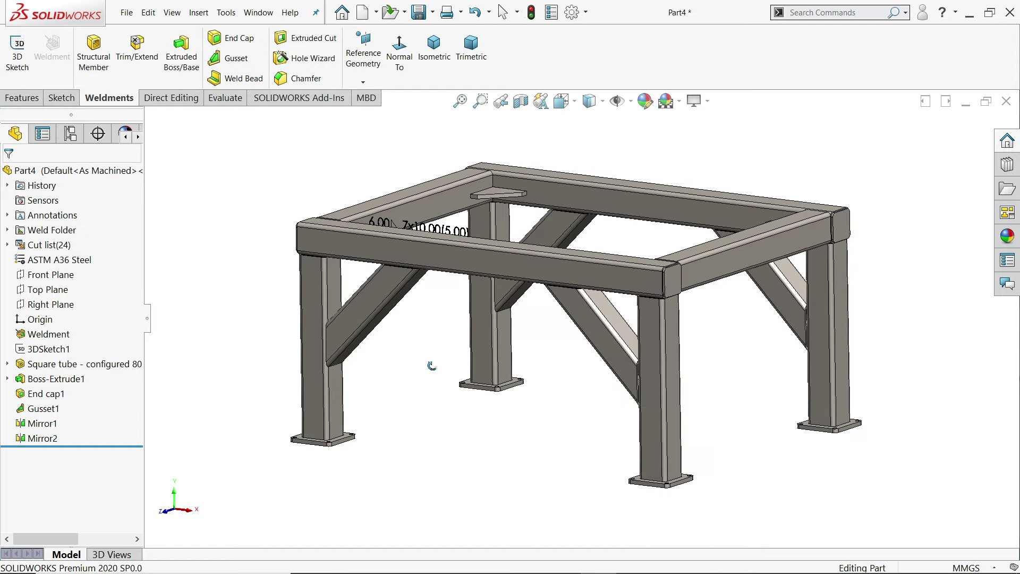
- Inspect the finished frame, then bring up the reference drawing with its 1000, 750 and 500 dimensions
middle_drag(431, 364, 431, 393)
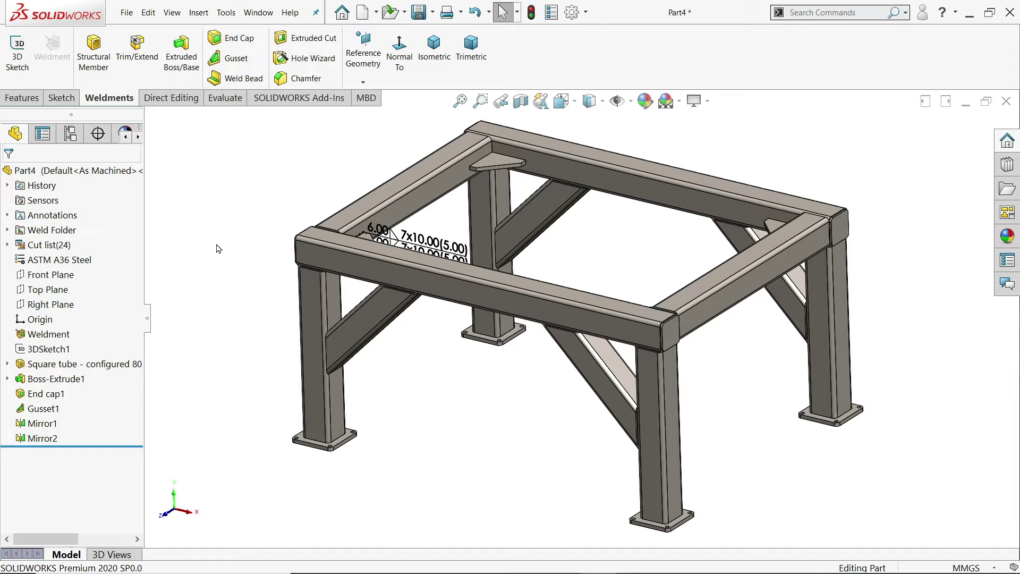
middle_drag(221, 268, 221, 283)
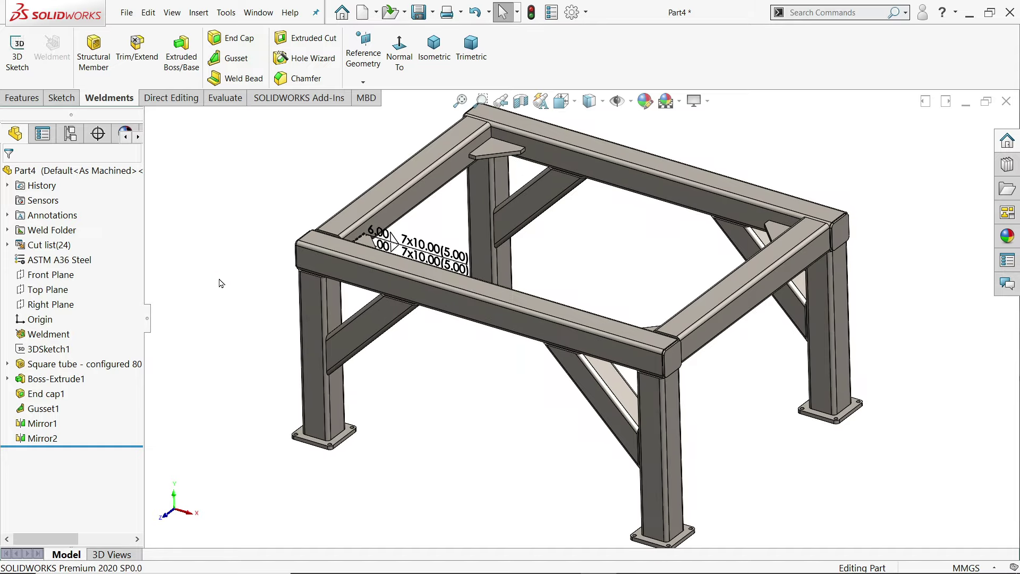
key(alt+Tab)
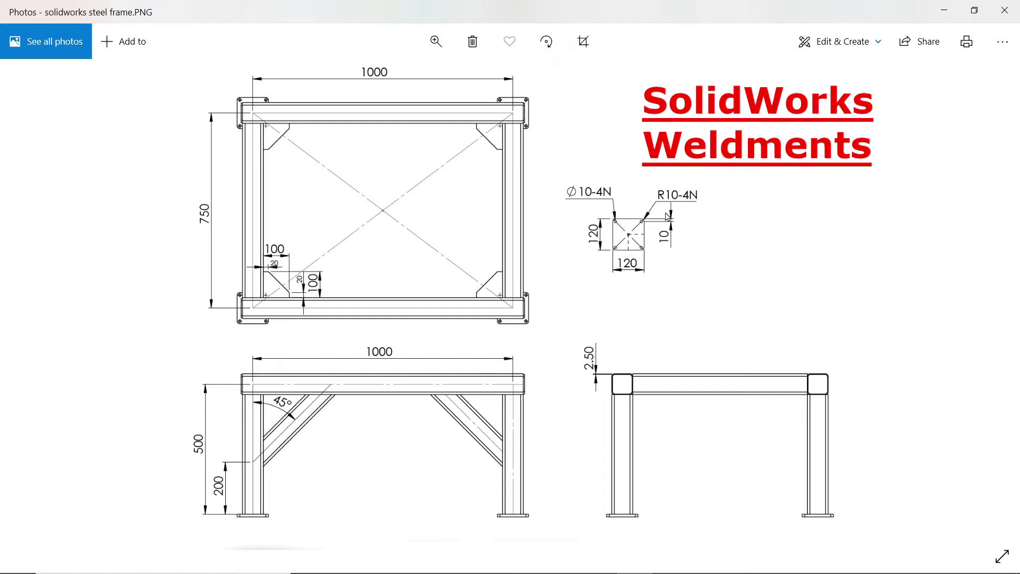
- Back in Part4, enable the Weldments CommandManager tab and insert a Weldment feature
click(944, 10)
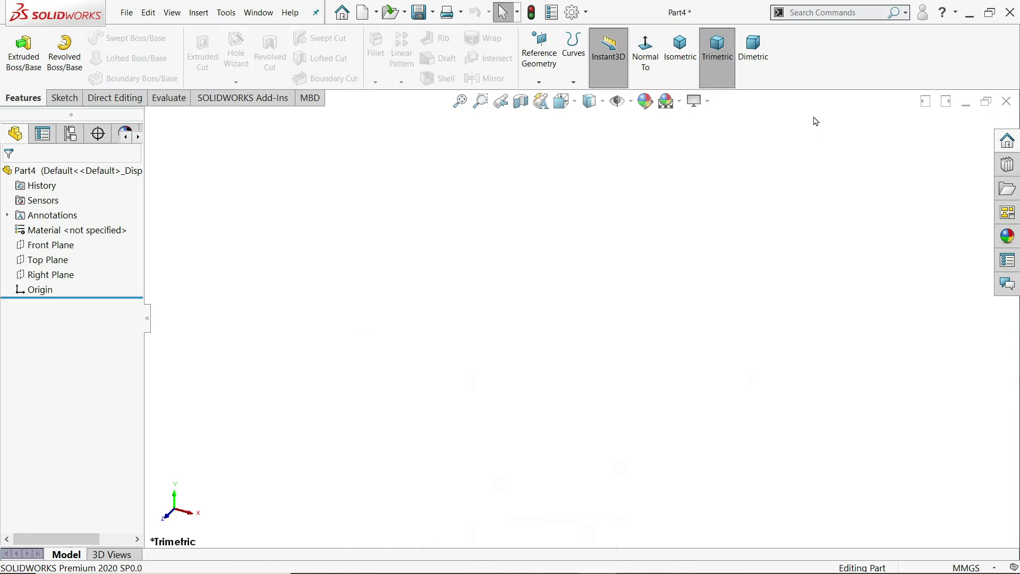
click(66, 100)
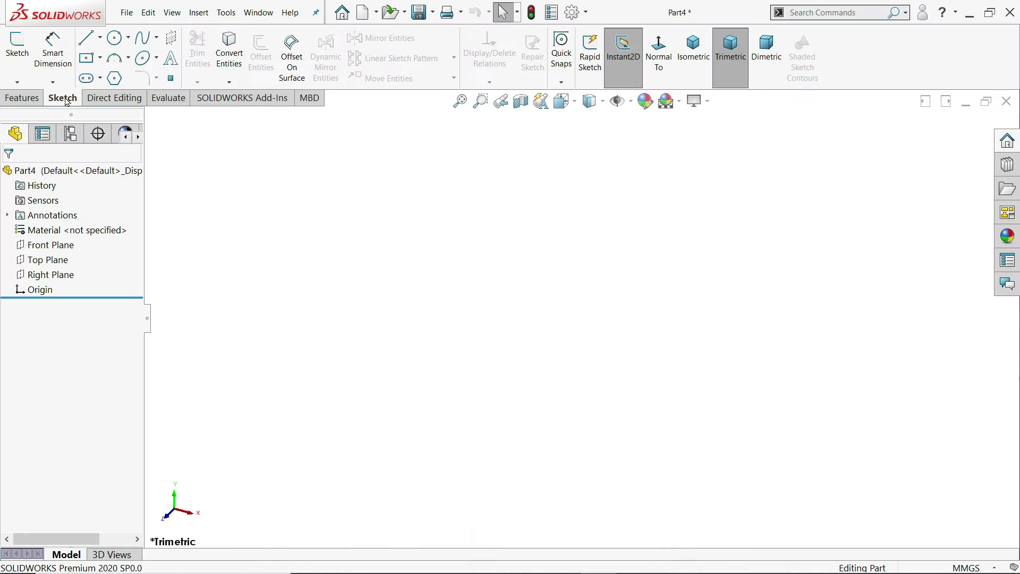
click(17, 82)
click(170, 143)
right_click(107, 102)
mouse_move(130, 138)
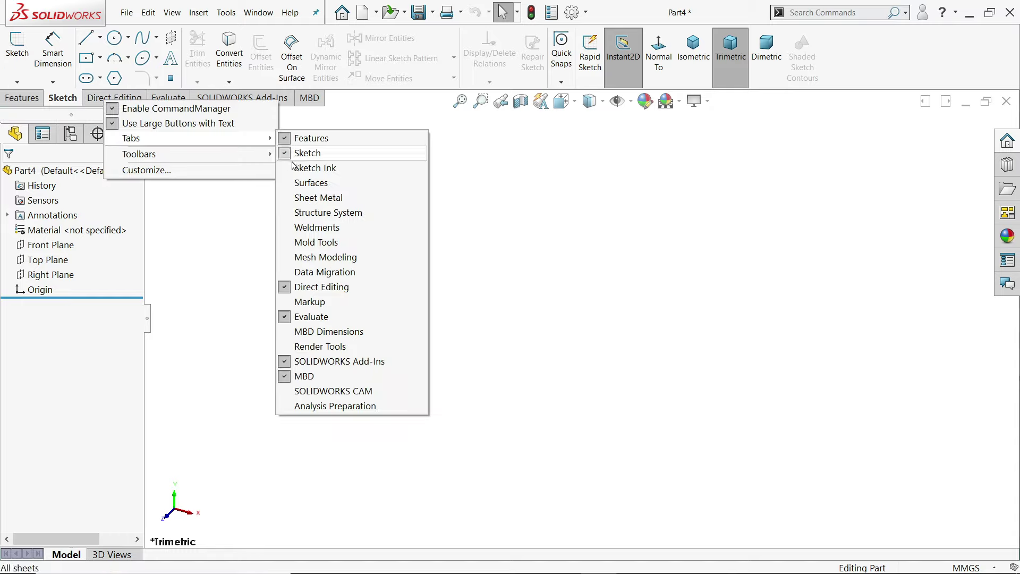
click(310, 228)
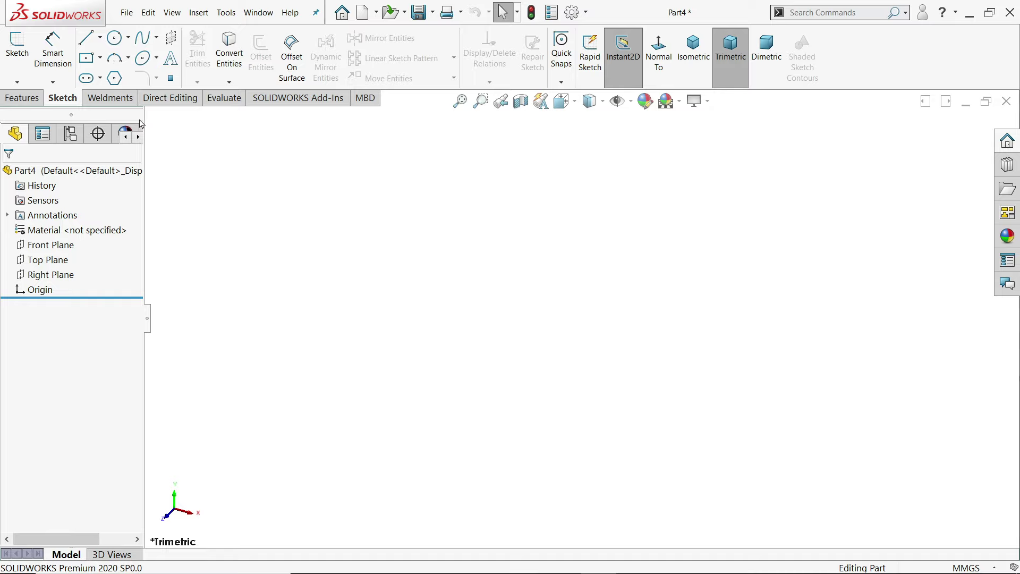
click(117, 101)
click(52, 58)
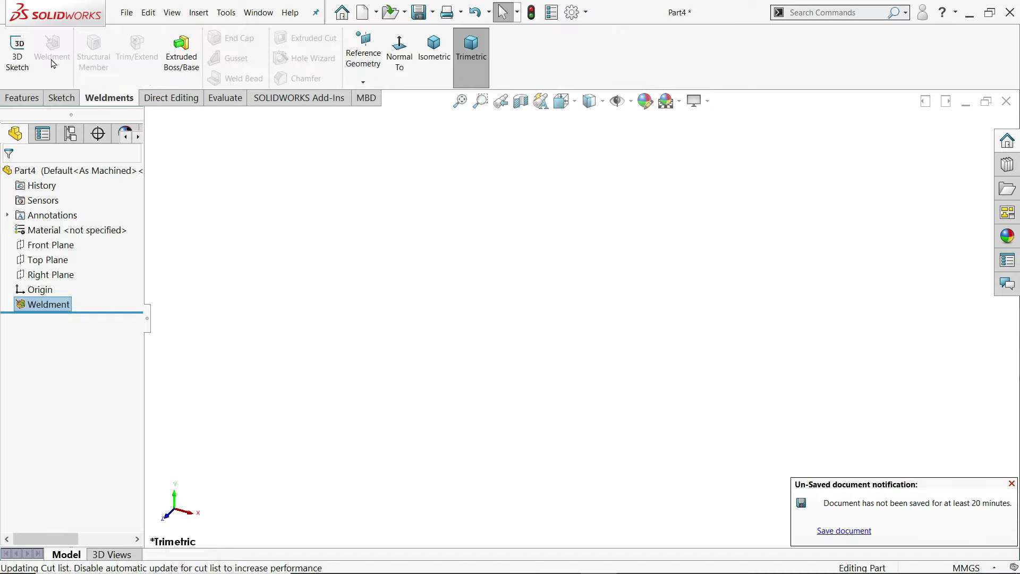
- In a new 3D sketch on the Top Plane, draw a 750 × 1000 center rectangle at the origin
click(1009, 483)
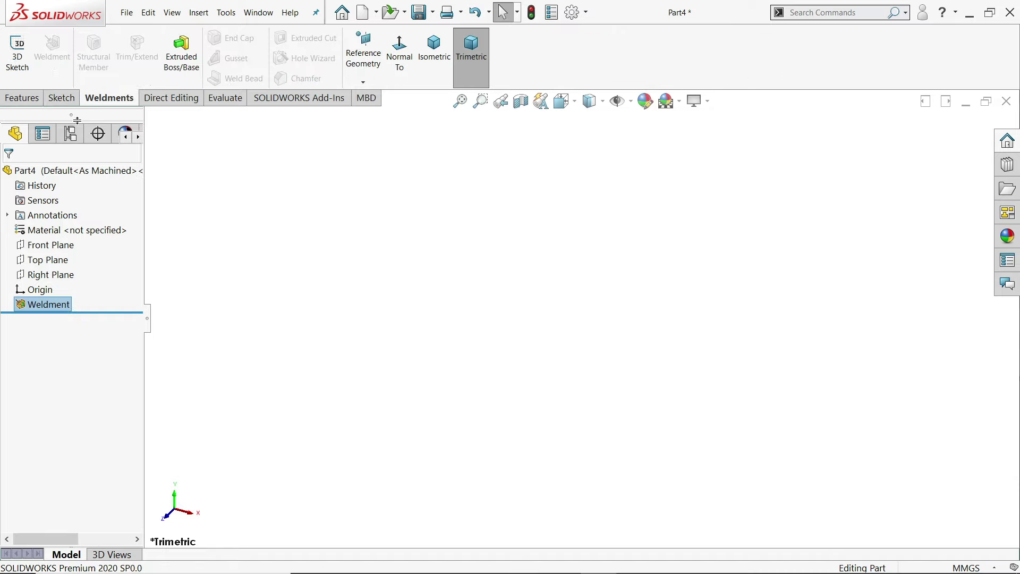
click(17, 61)
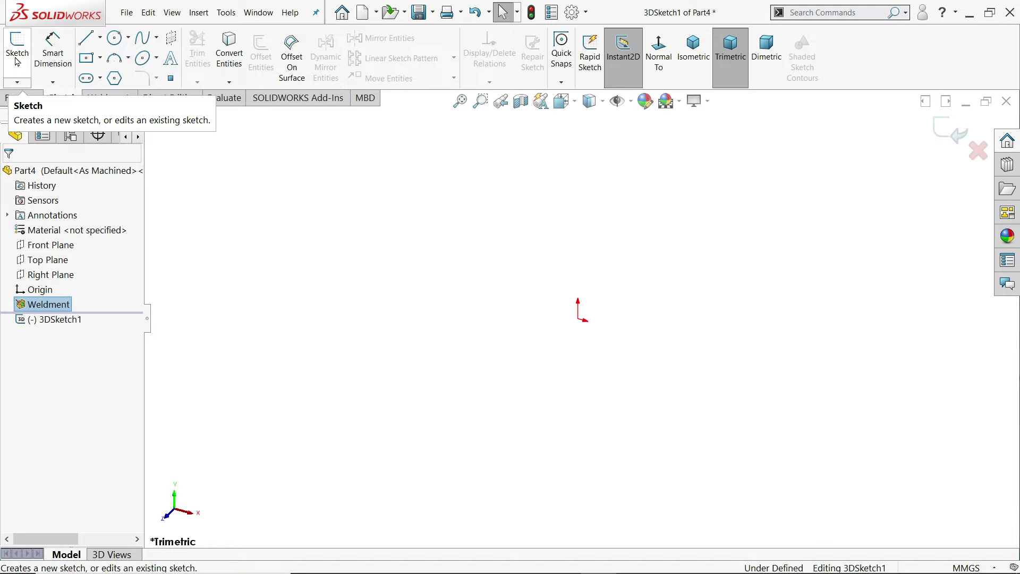
click(65, 259)
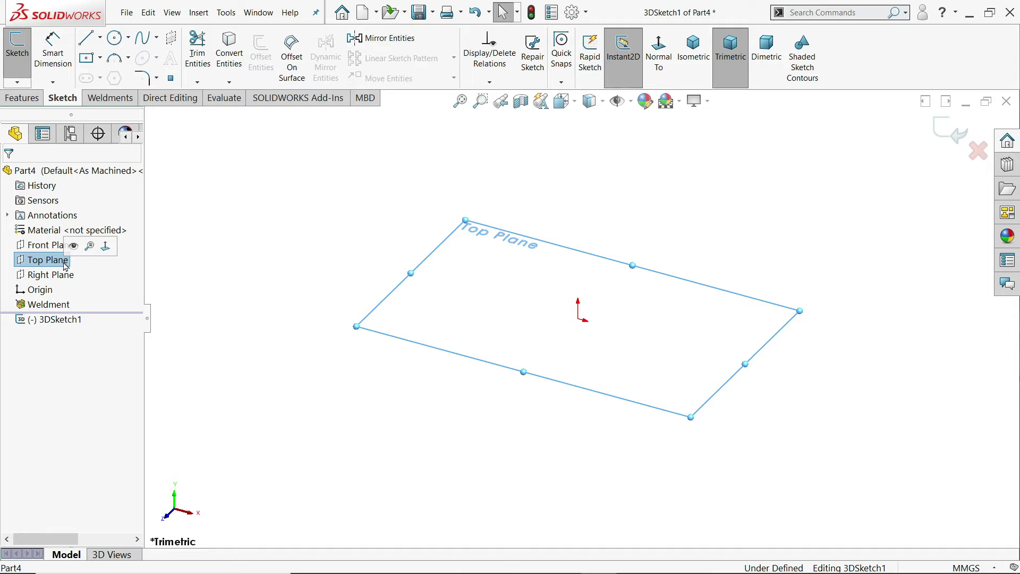
click(87, 60)
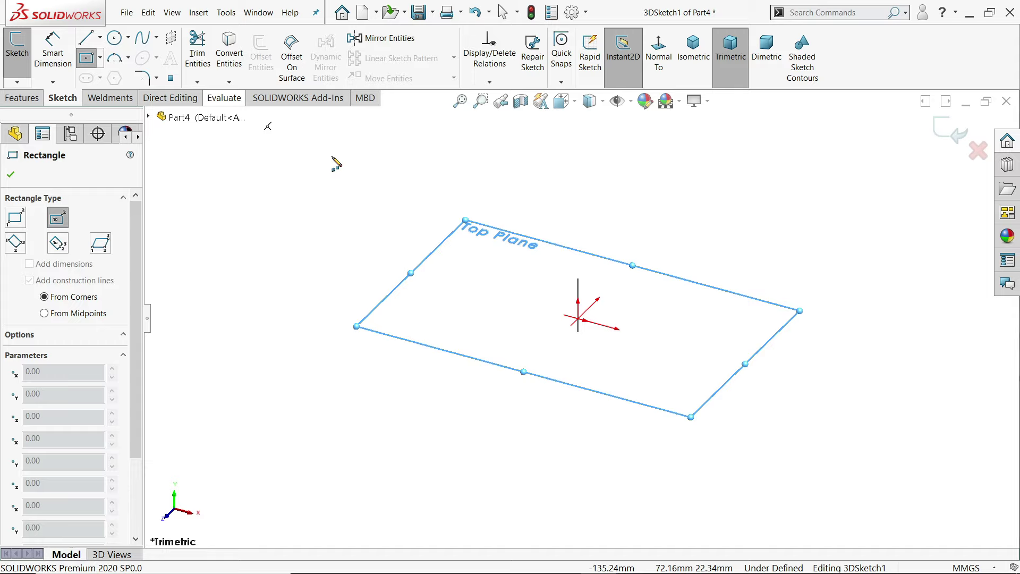
click(578, 319)
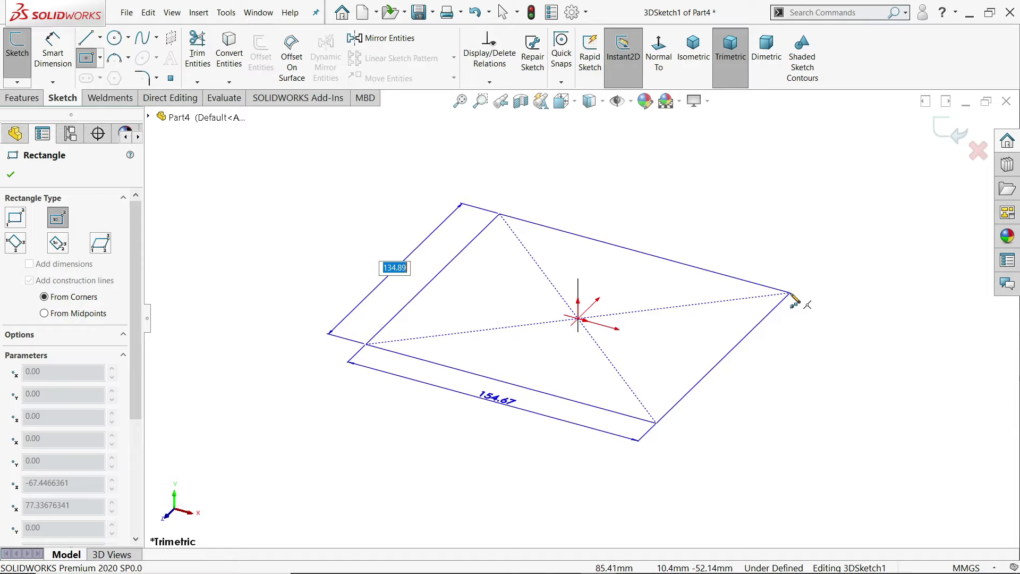
text(750)
key(Return)
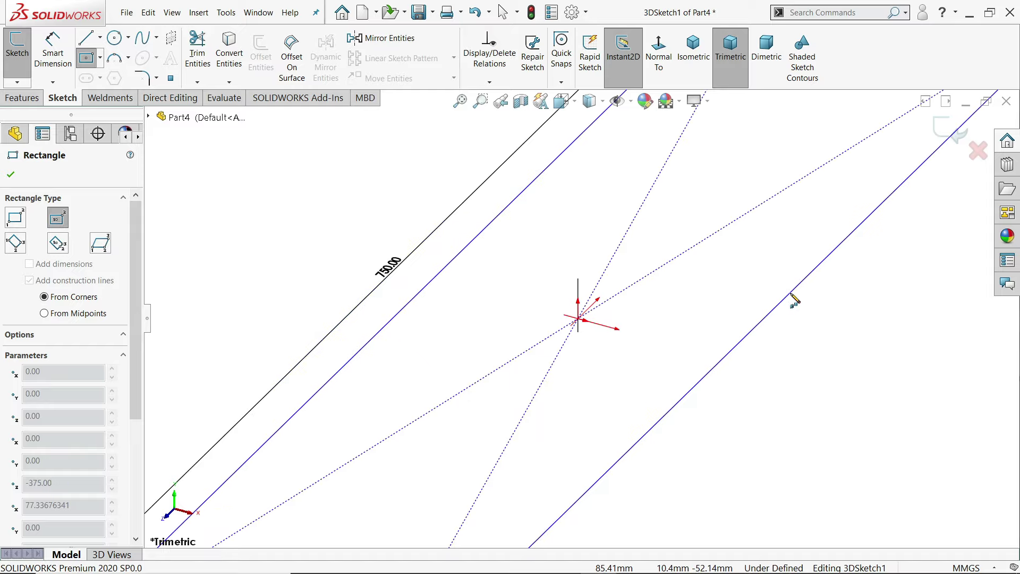
scroll(691, 318, up, 6)
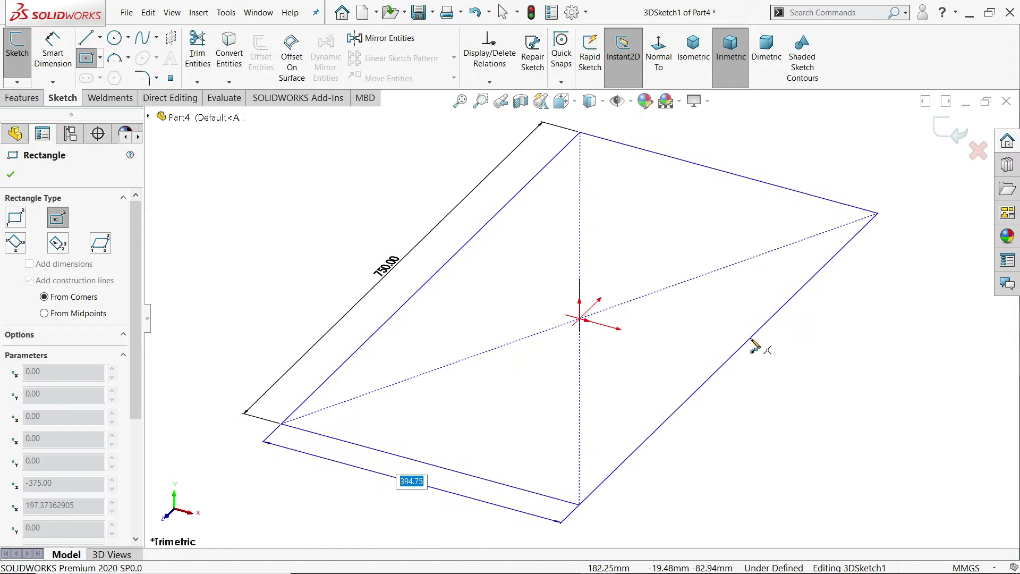
text(1000)
key(Return)
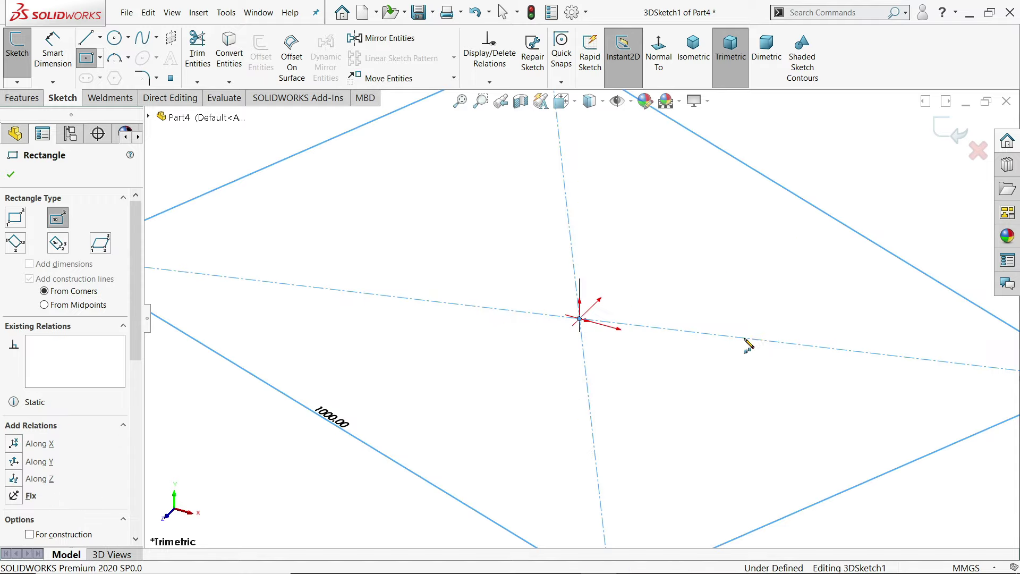
key(f)
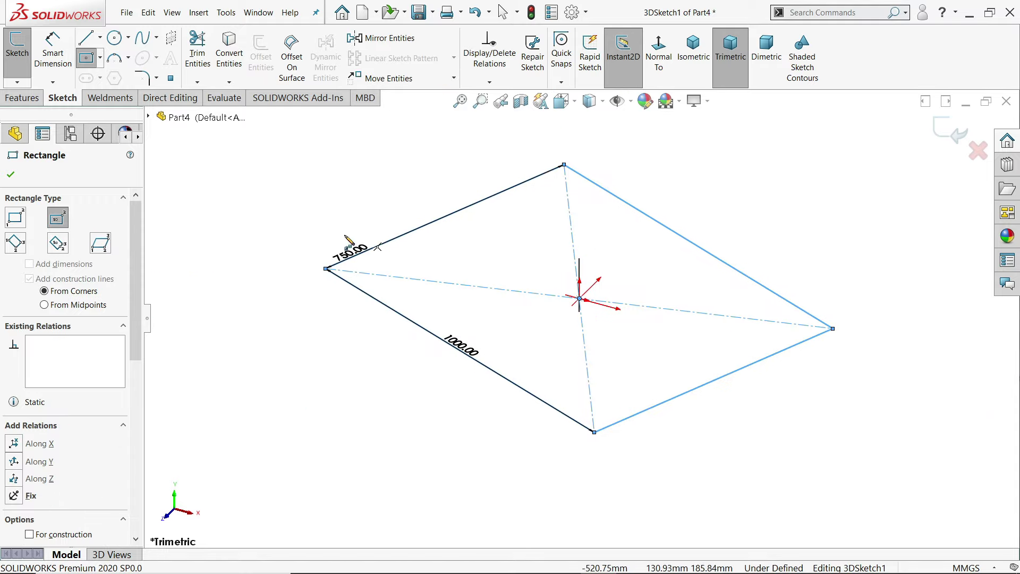
- Draw a 500 mm vertical leg line down from a rectangle corner
click(102, 41)
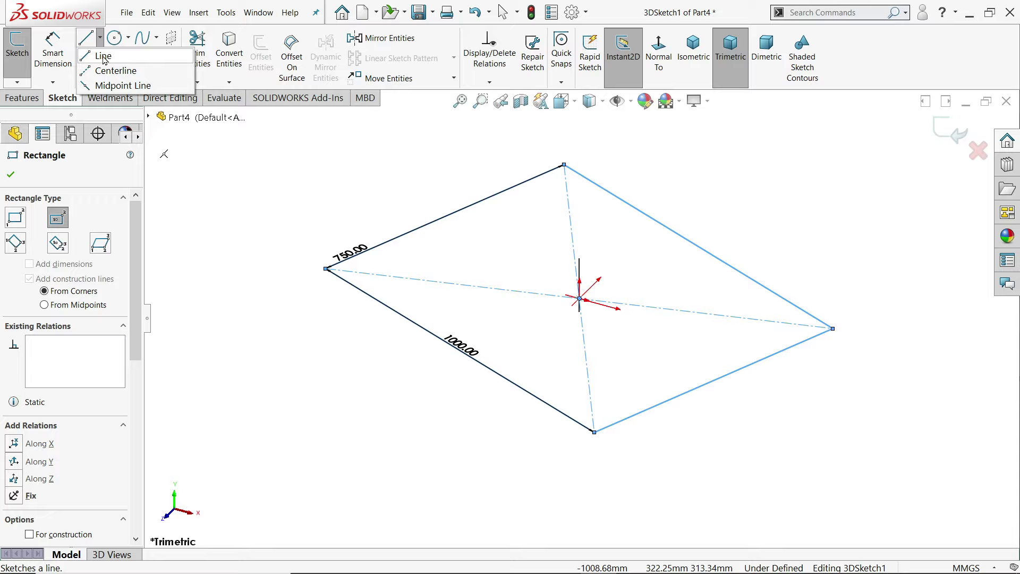
click(101, 51)
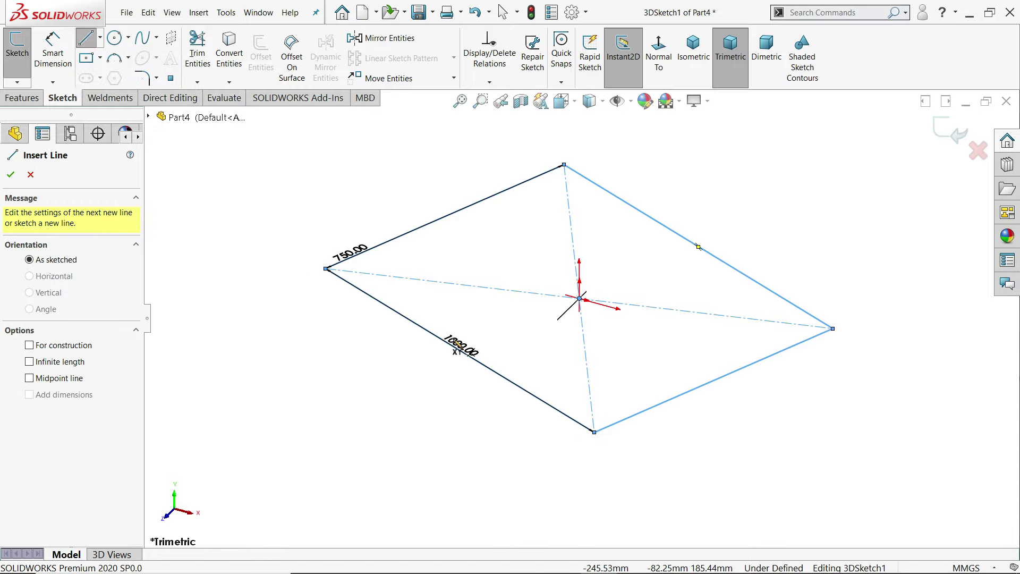
scroll(340, 287, down, 3)
scroll(342, 287, down, 3)
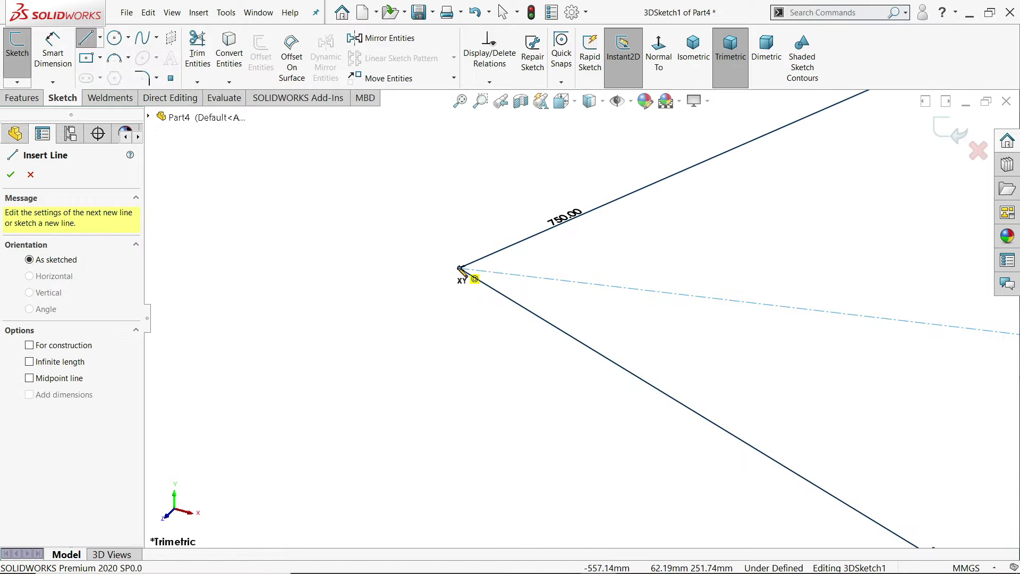
click(460, 268)
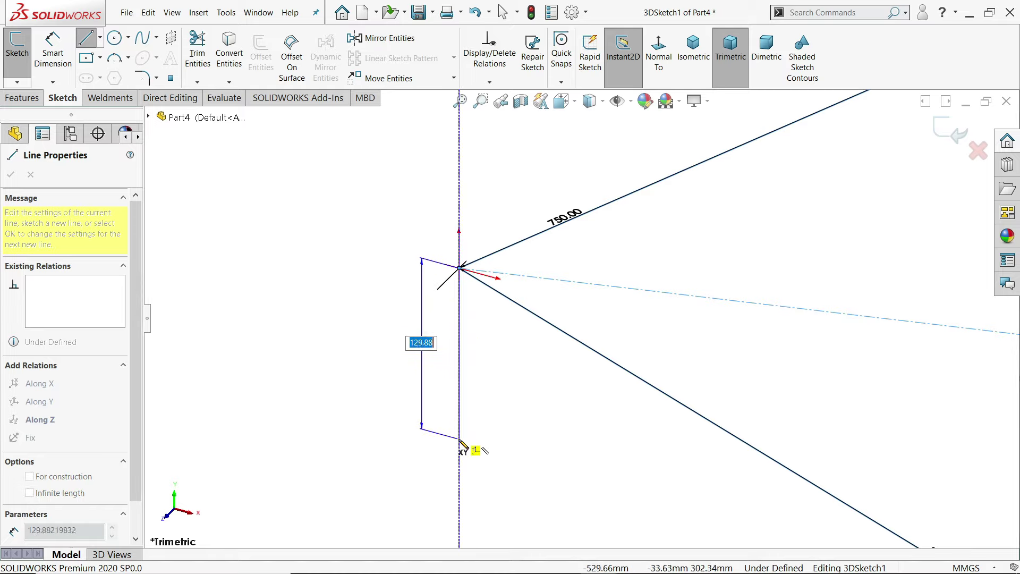
text(500)
key(Return)
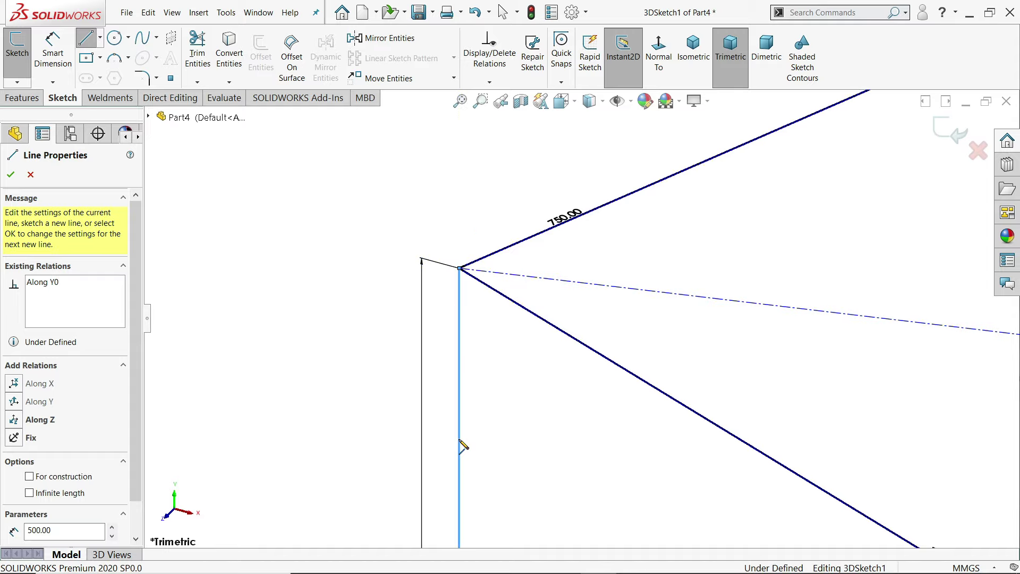
right_click(506, 397)
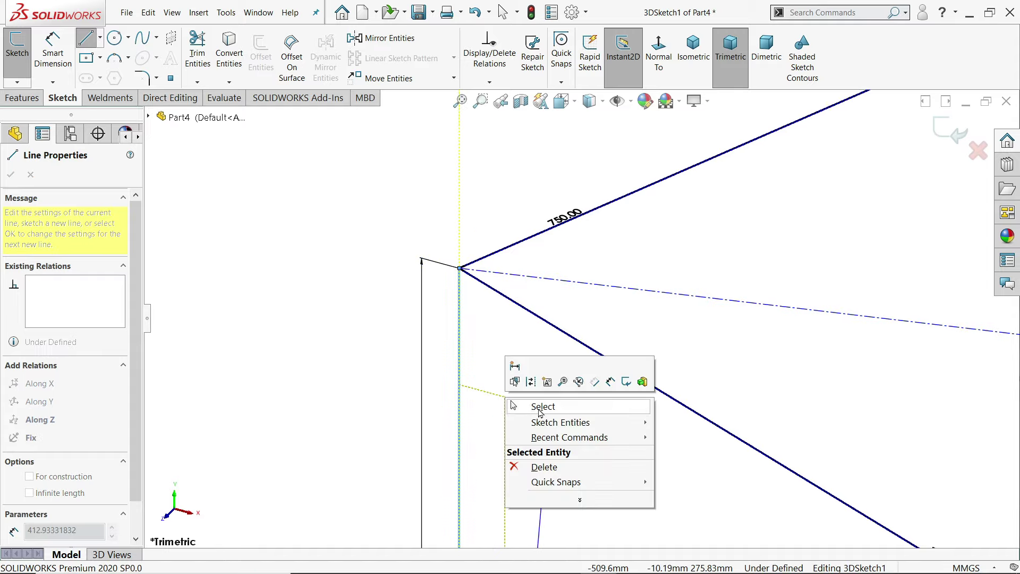
click(521, 406)
- Move the 1000 and 750 dimensions to clearer spots and drag the rectangle's far edge
scroll(599, 410, up, 6)
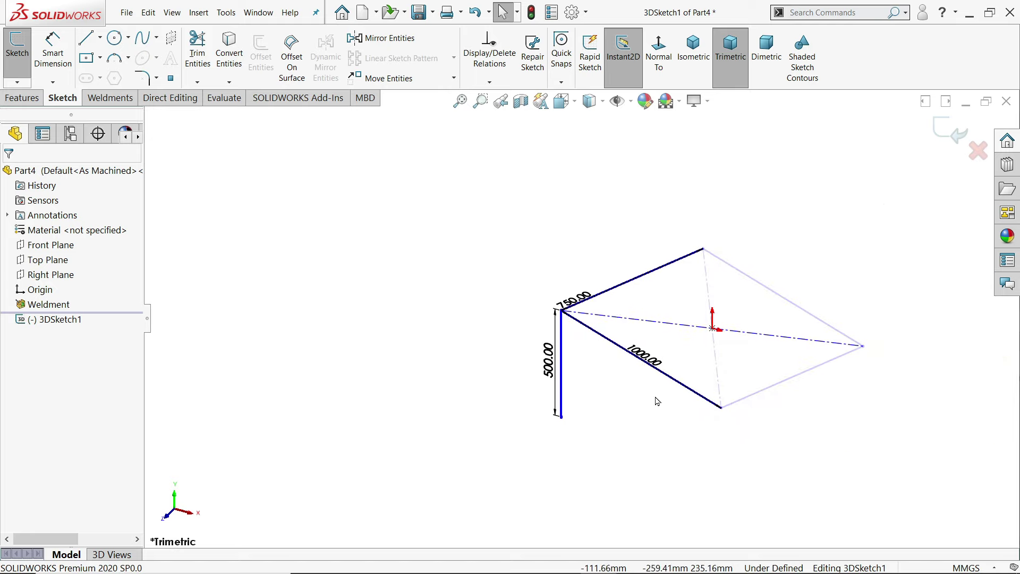
scroll(637, 350, down, 5)
drag(607, 282, 567, 328)
scroll(532, 313, up, 3)
scroll(494, 178, down, 3)
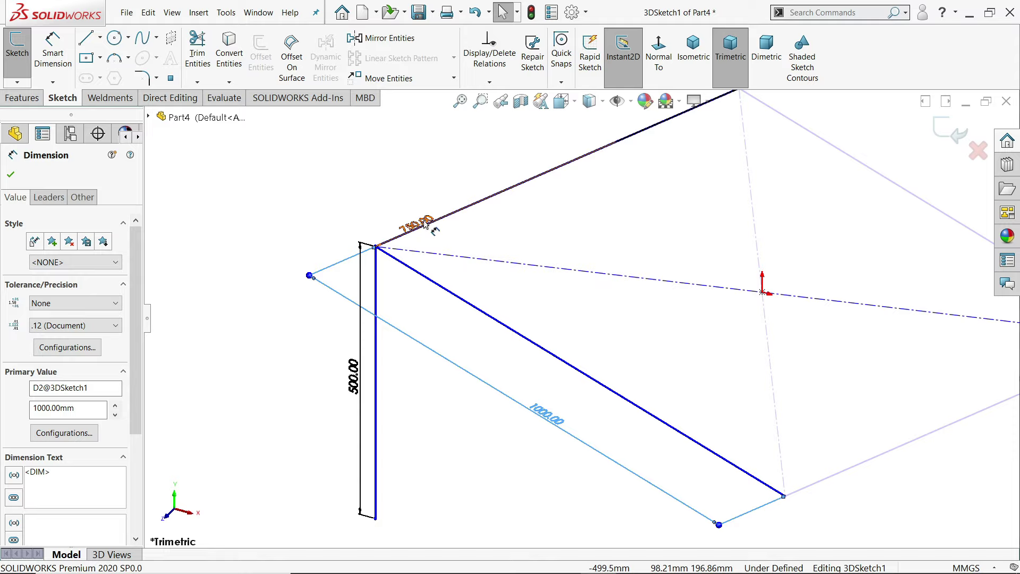
drag(425, 223, 537, 144)
scroll(547, 182, up, 3)
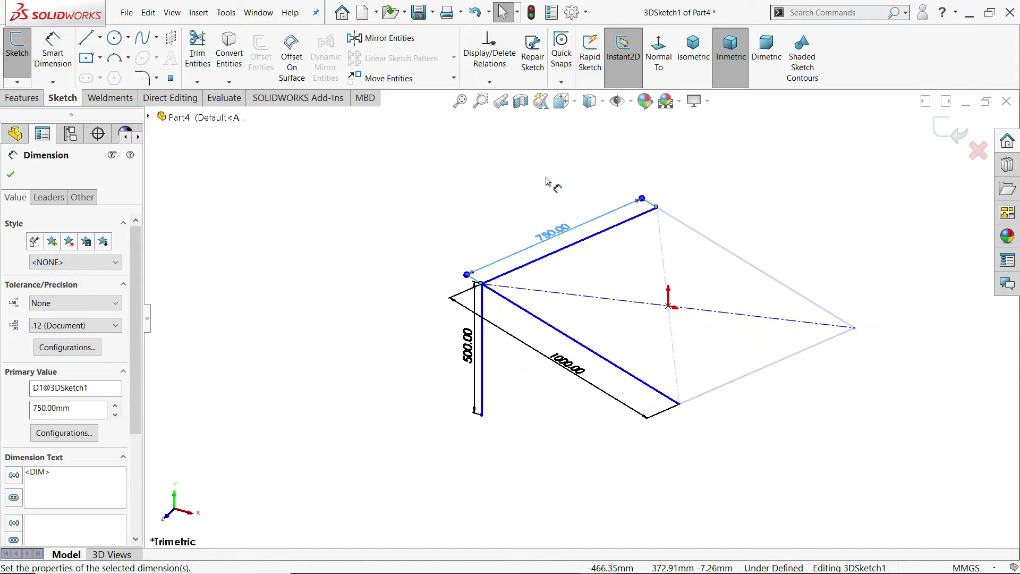
click(690, 276)
scroll(728, 278, down, 2)
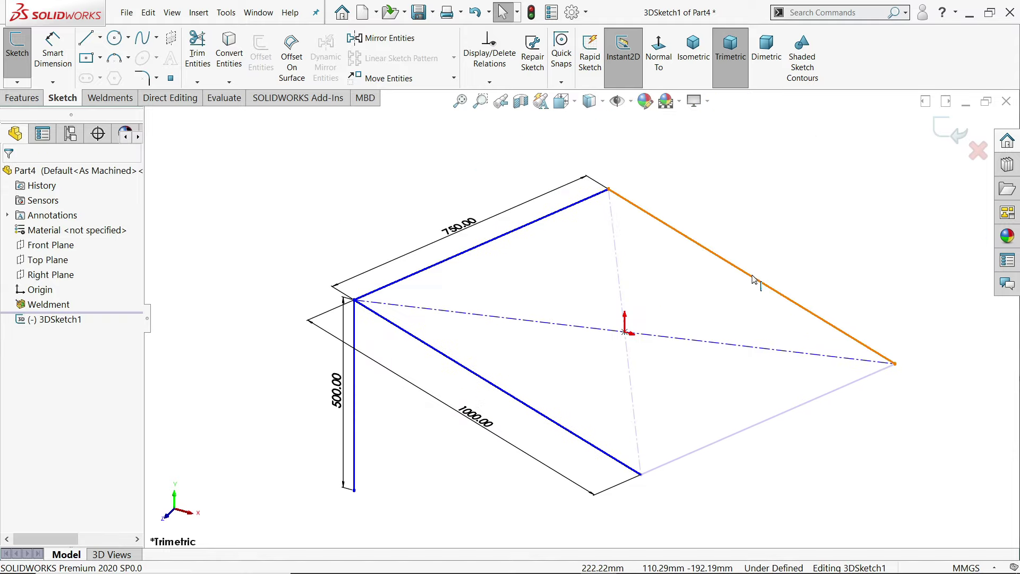
mouse_move(757, 280)
mouse_down()
mouse_move(765, 264)
mouse_move(786, 273)
mouse_move(661, 234)
mouse_move(596, 246)
mouse_move(664, 235)
mouse_move(724, 251)
mouse_move(637, 229)
mouse_up()
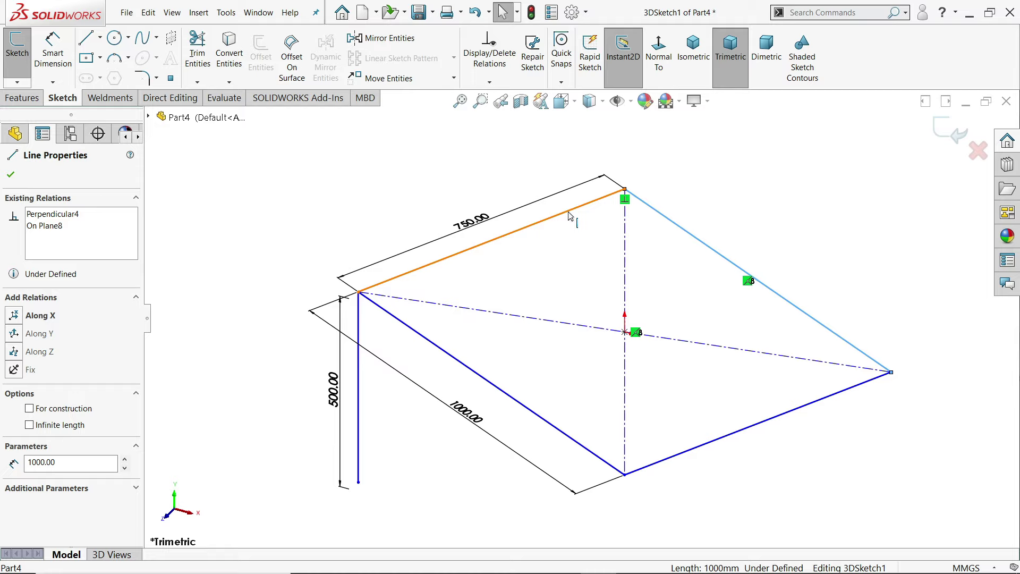
- Make the 750 mm top edge AlongZ so the sketch becomes fully defined
click(569, 214)
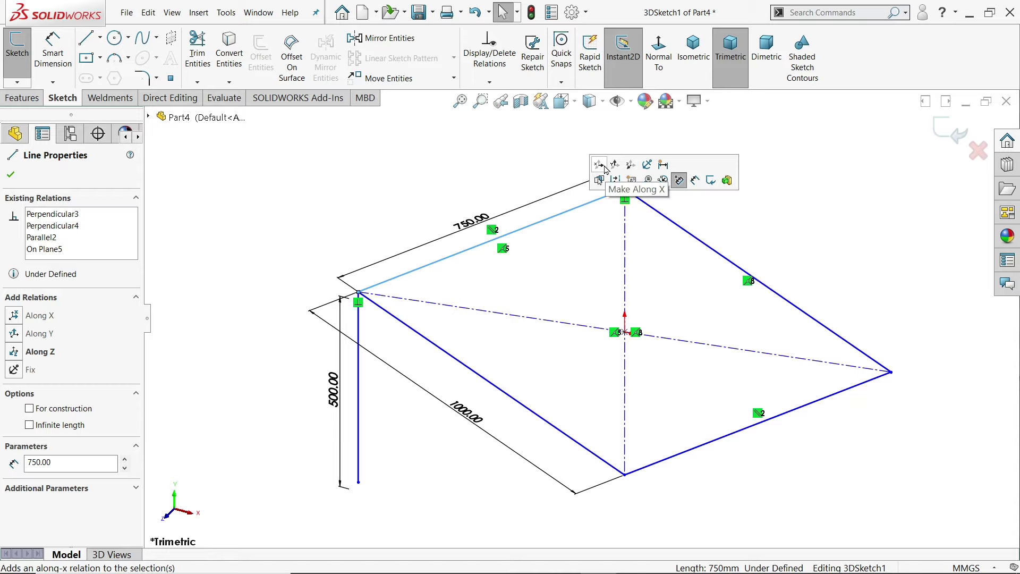
click(632, 166)
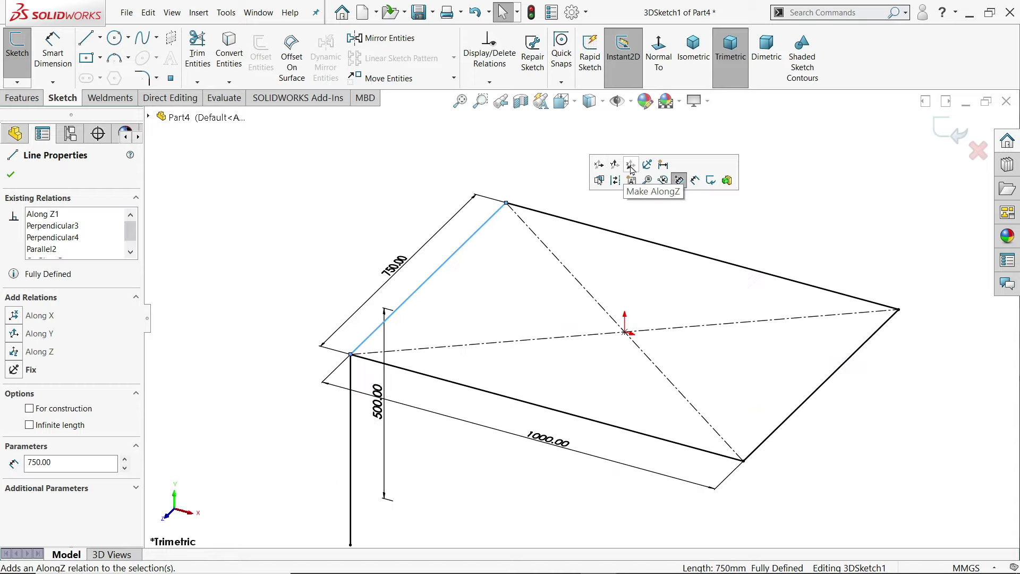
scroll(533, 331, up, 3)
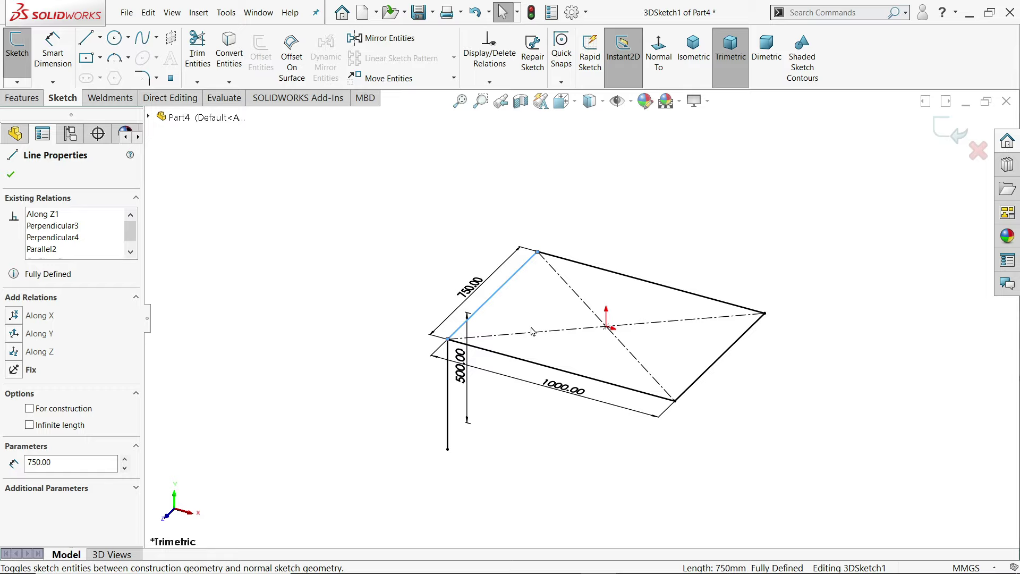
click(661, 352)
- Delete the old 500.00 leg dimension and re-dimension the vertical leg line at 500 mm
scroll(582, 398, down, 2)
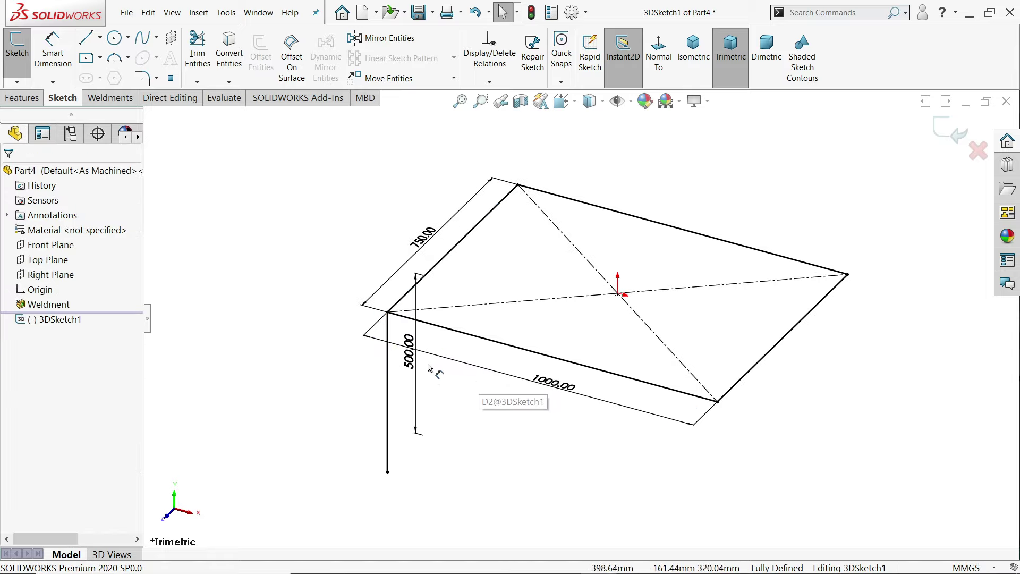
drag(409, 361, 346, 359)
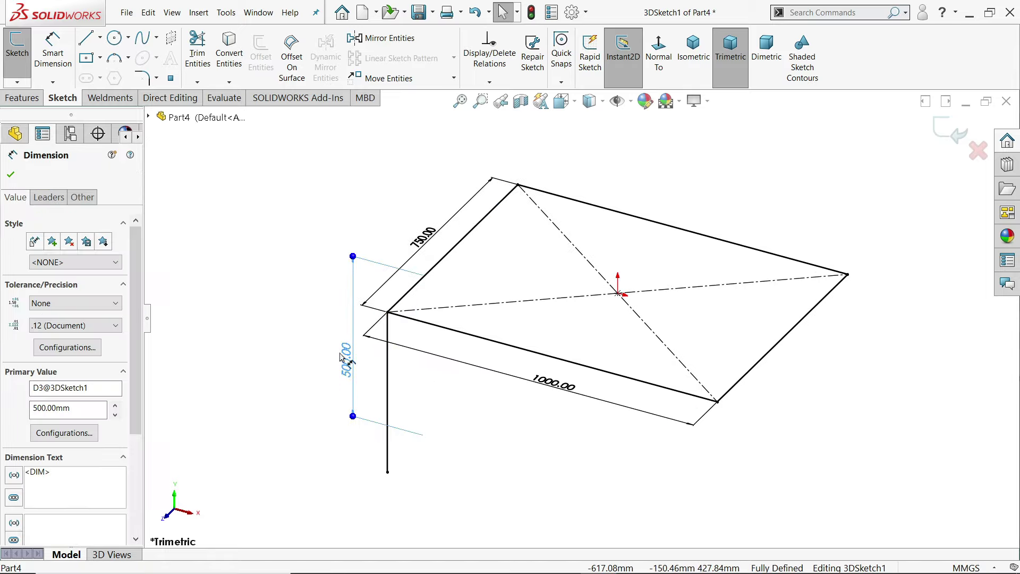
mouse_move(455, 385)
middle_down()
mouse_move(462, 312)
mouse_move(435, 378)
mouse_move(191, 322)
middle_up()
click(10, 174)
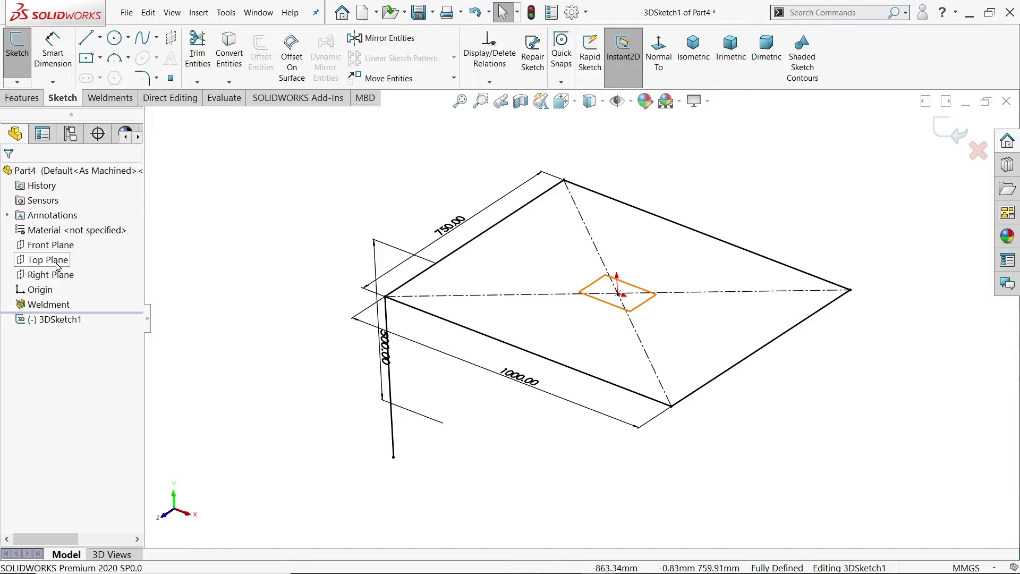
drag(386, 361, 322, 329)
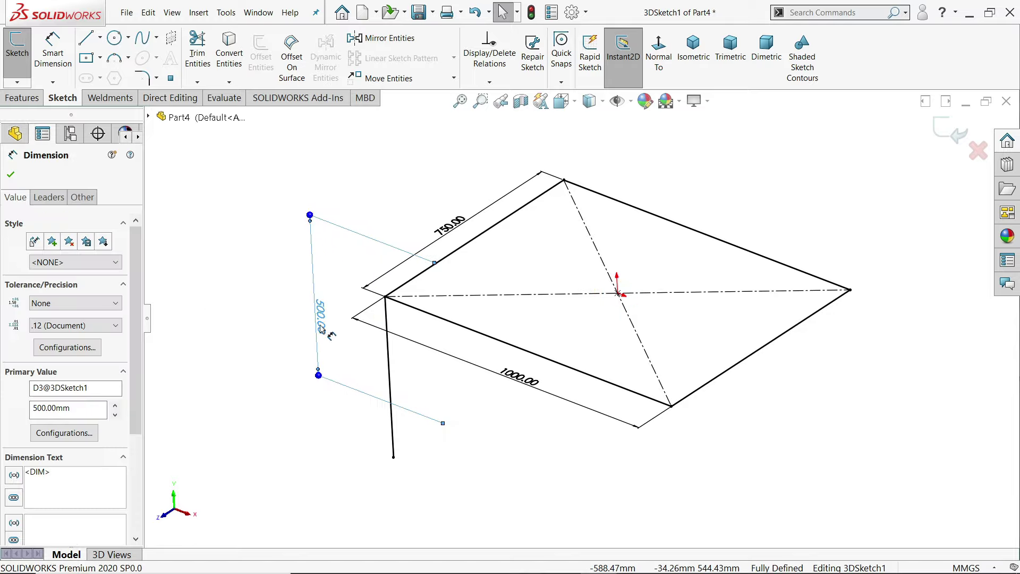
key(Delete)
click(53, 53)
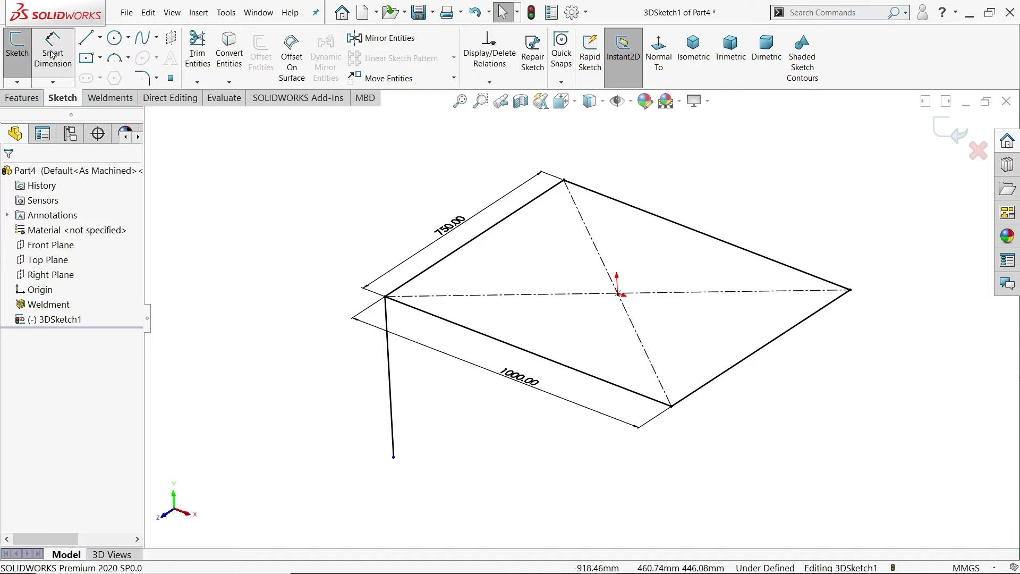
click(390, 388)
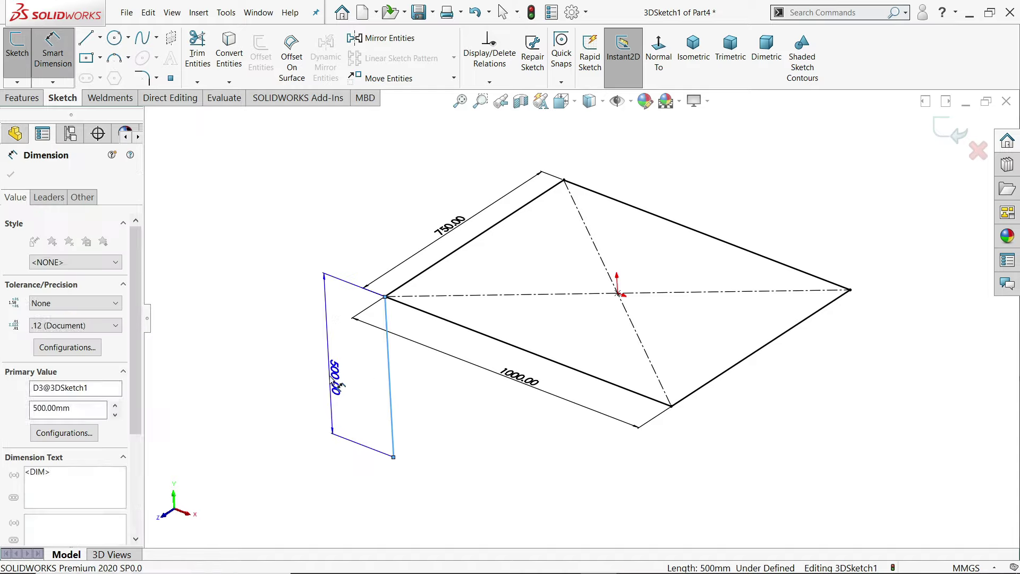
click(329, 362)
- Accept the 500 mm leg length and draw a brace line from the leg to the 1000 mm edge
click(263, 359)
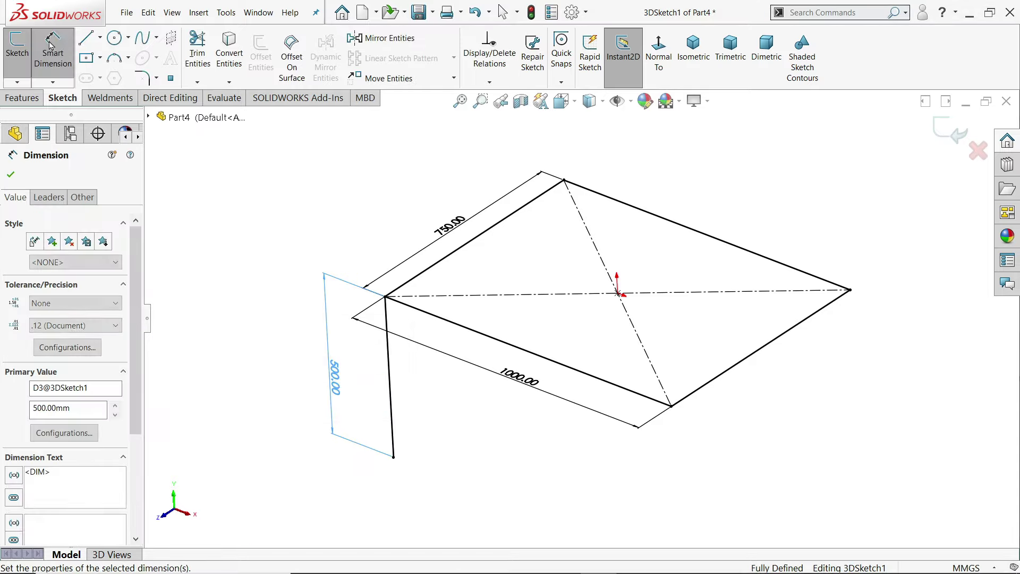
click(86, 38)
scroll(414, 361, down, 4)
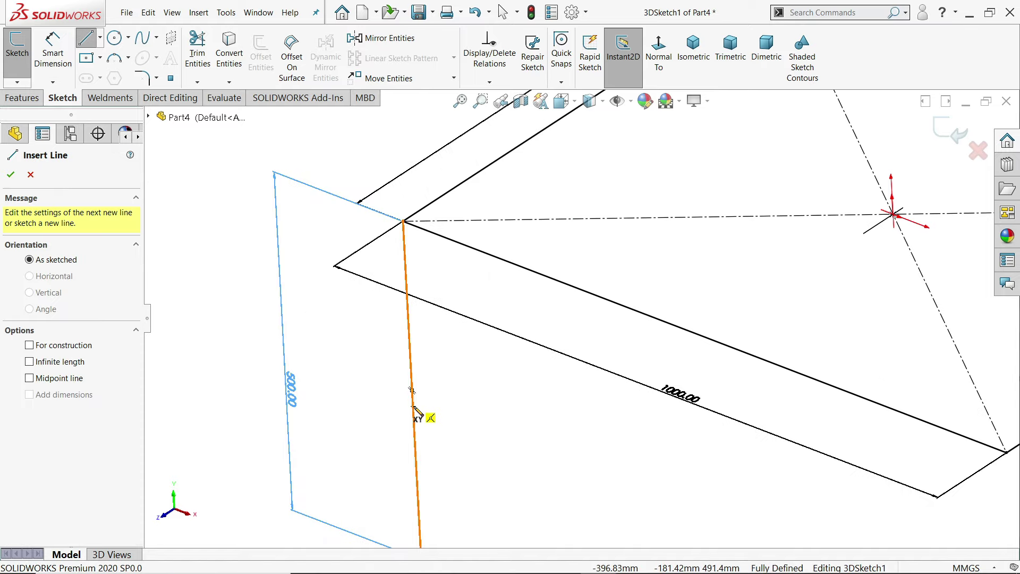
click(414, 406)
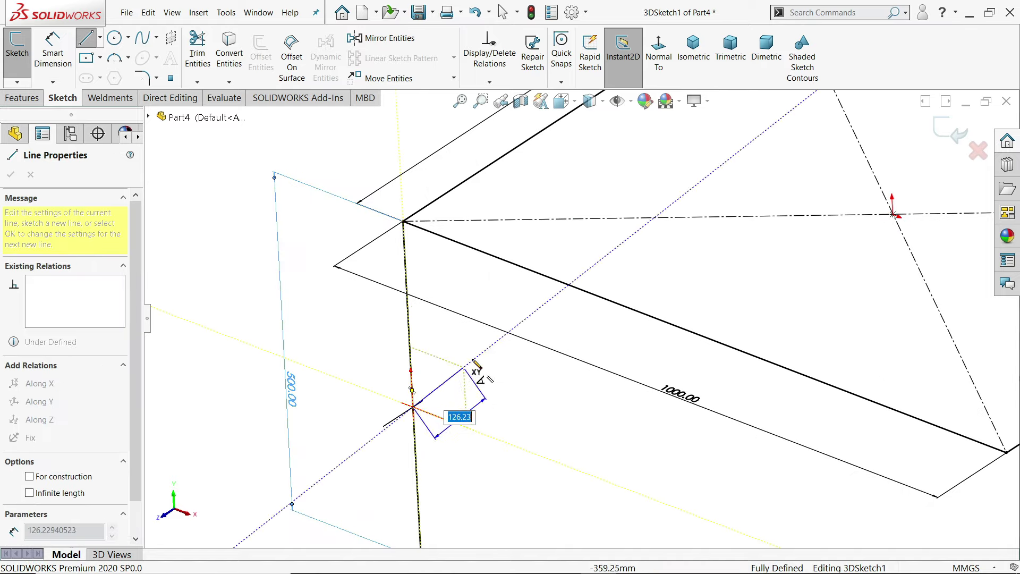
click(538, 273)
right_click(566, 262)
click(602, 270)
- Dimension the brace's lower endpoint 200 mm above the leg's foot
click(53, 51)
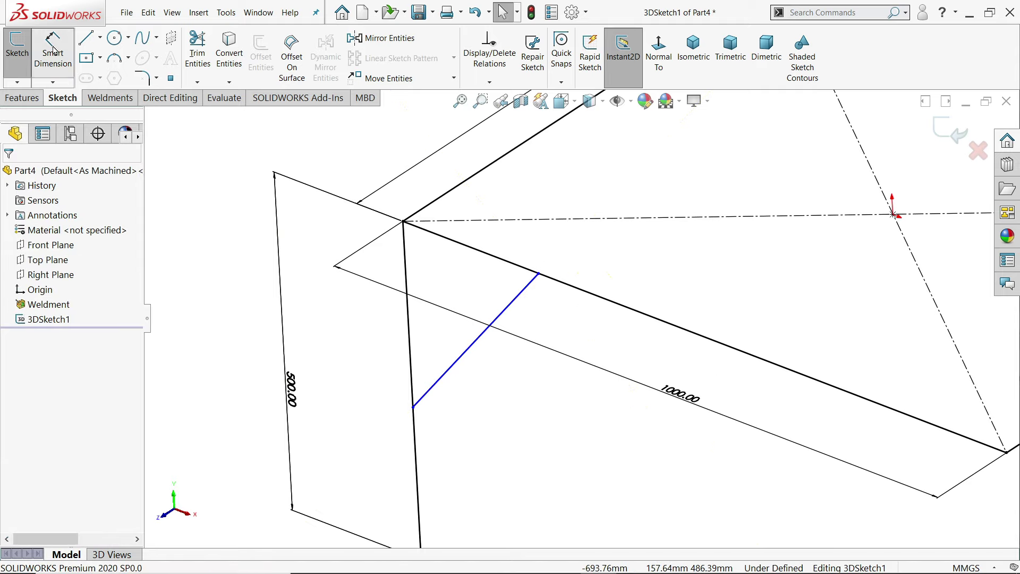
scroll(504, 406, up, 3)
scroll(505, 407, down, 2)
click(471, 342)
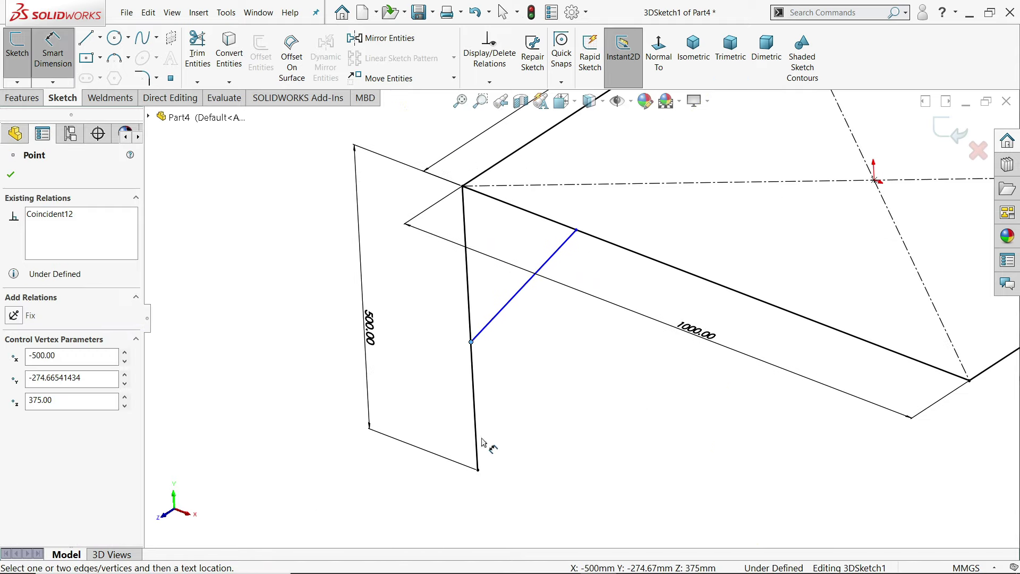
click(477, 472)
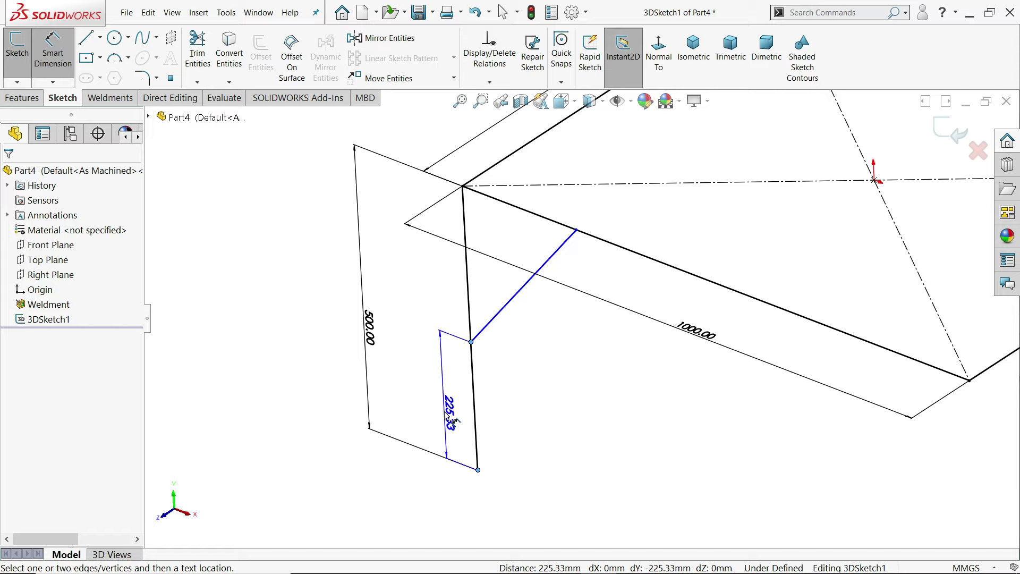
click(431, 415)
text(200)
click(379, 390)
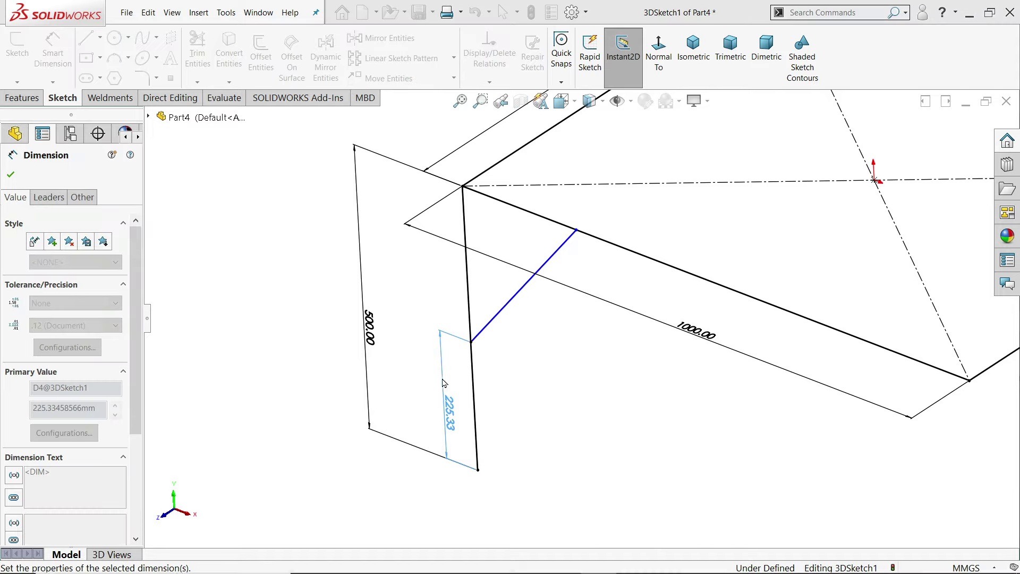
- Set a 45° angle between the brace and the leg, fully defining the sketch
click(508, 318)
click(466, 271)
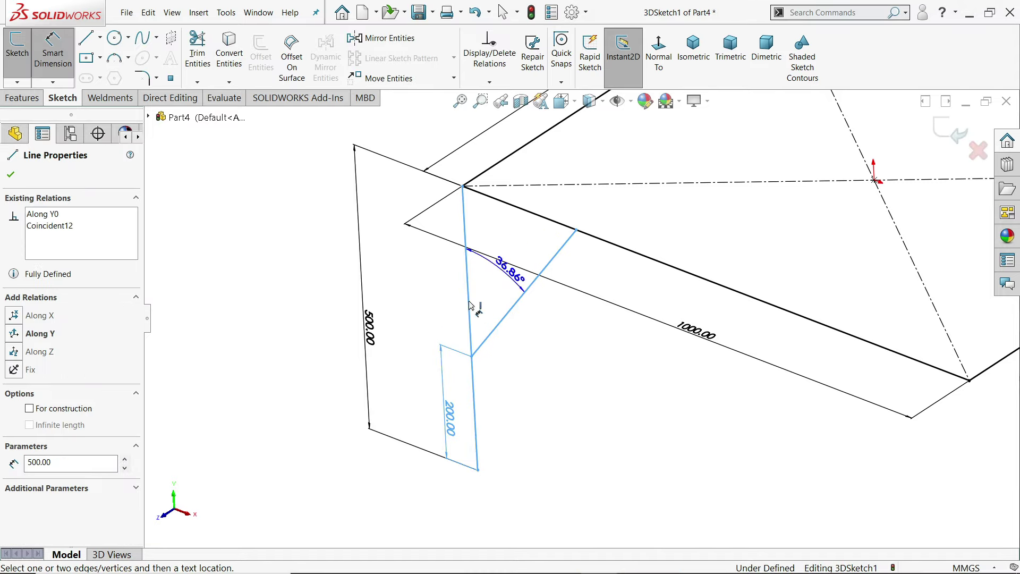
click(488, 297)
text(45)
key(Return)
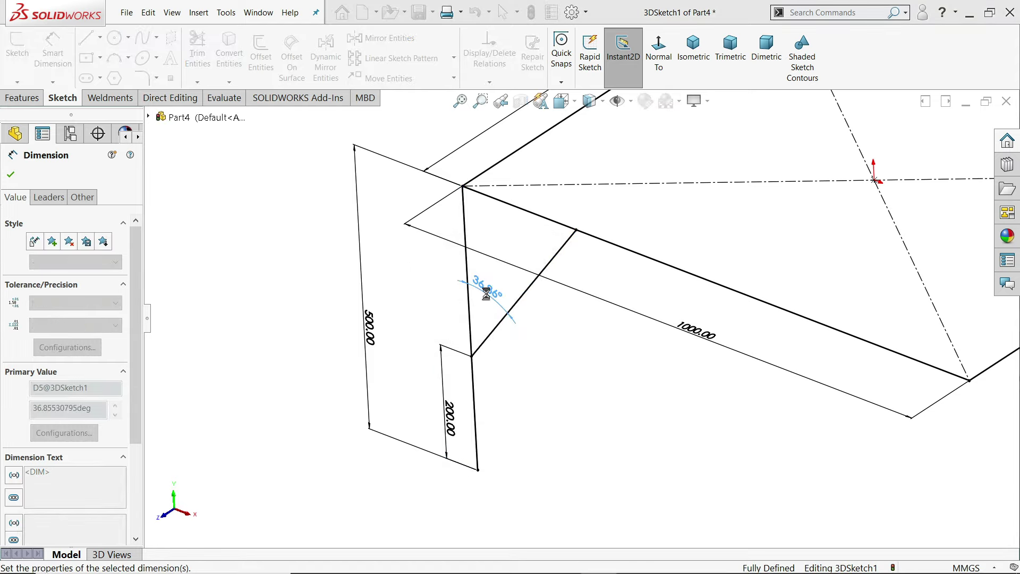
click(11, 174)
scroll(435, 269, up, 3)
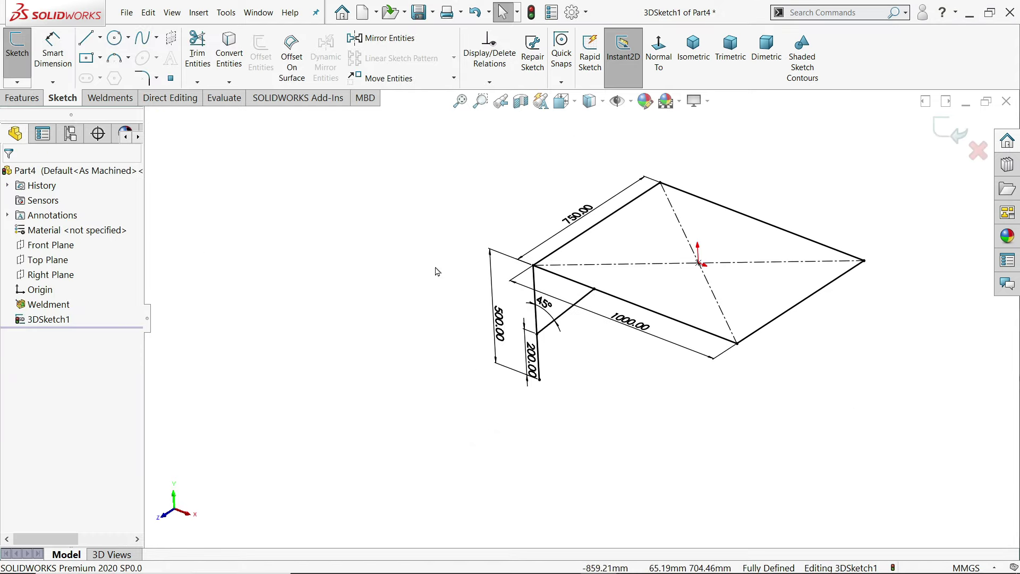
- Exit the 3D sketch and start a Structural Member with iso square tube, size 80 x 80 x 5
middle_drag(756, 290, 758, 285)
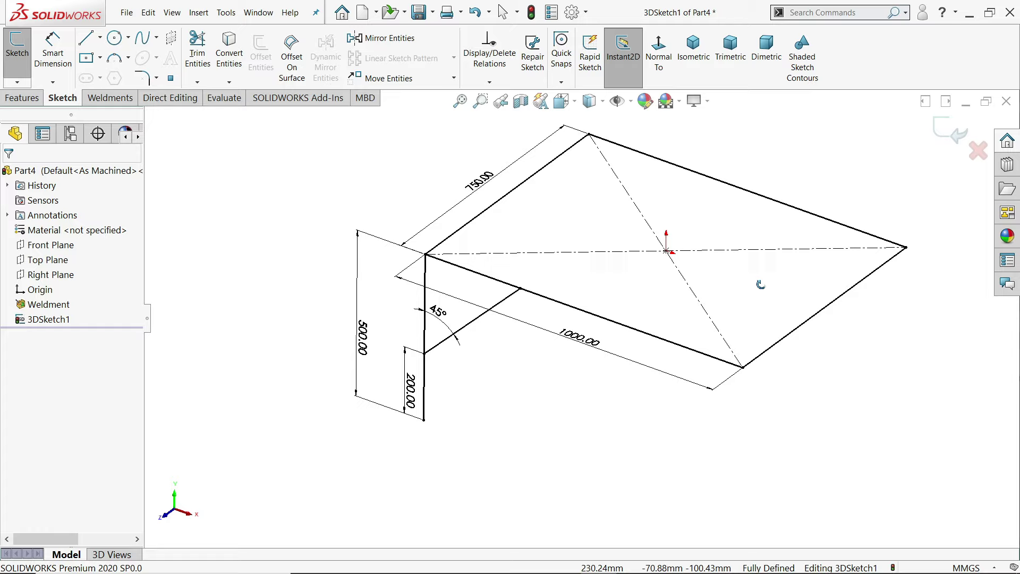
click(950, 140)
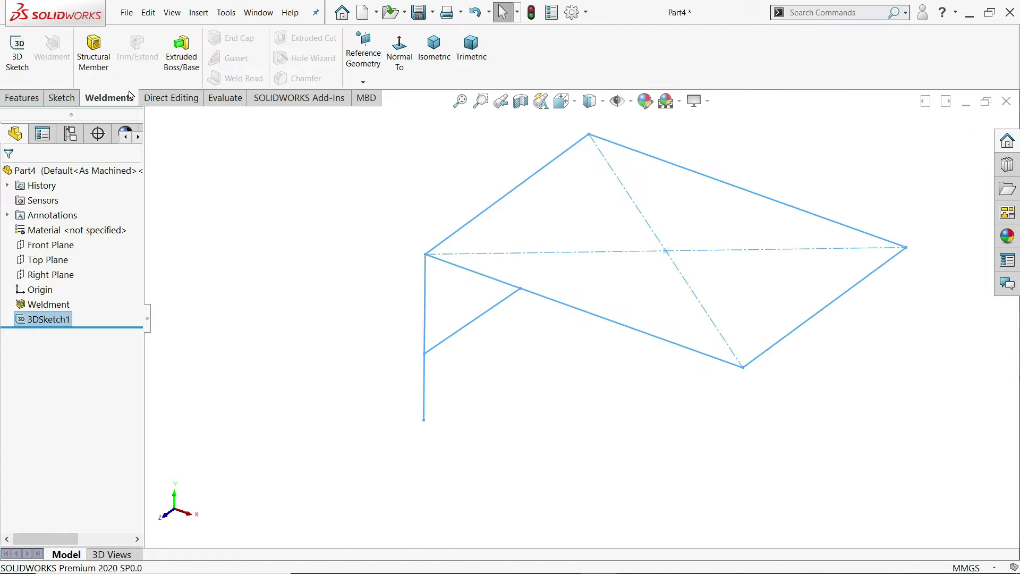
click(93, 69)
click(33, 273)
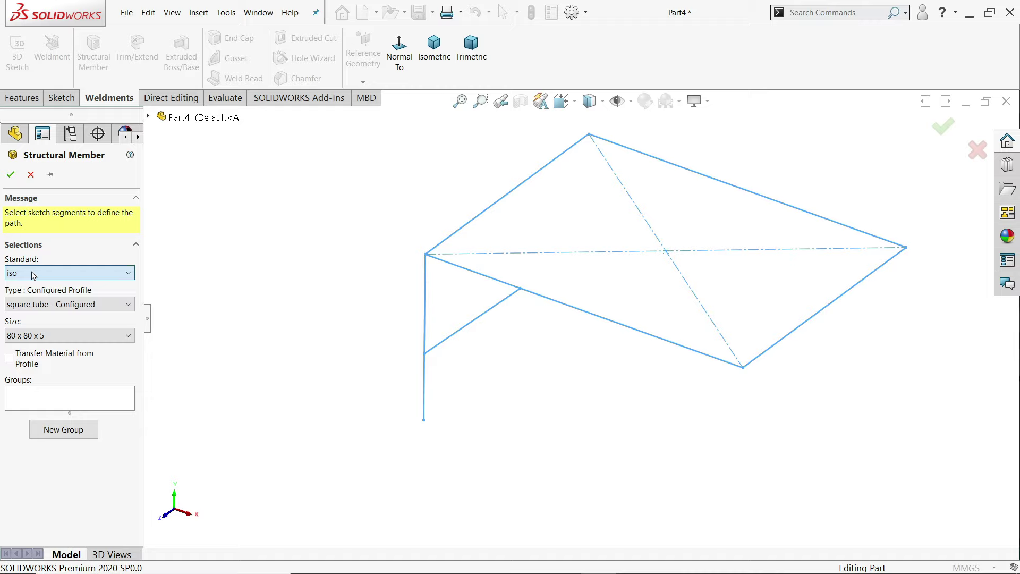
click(31, 307)
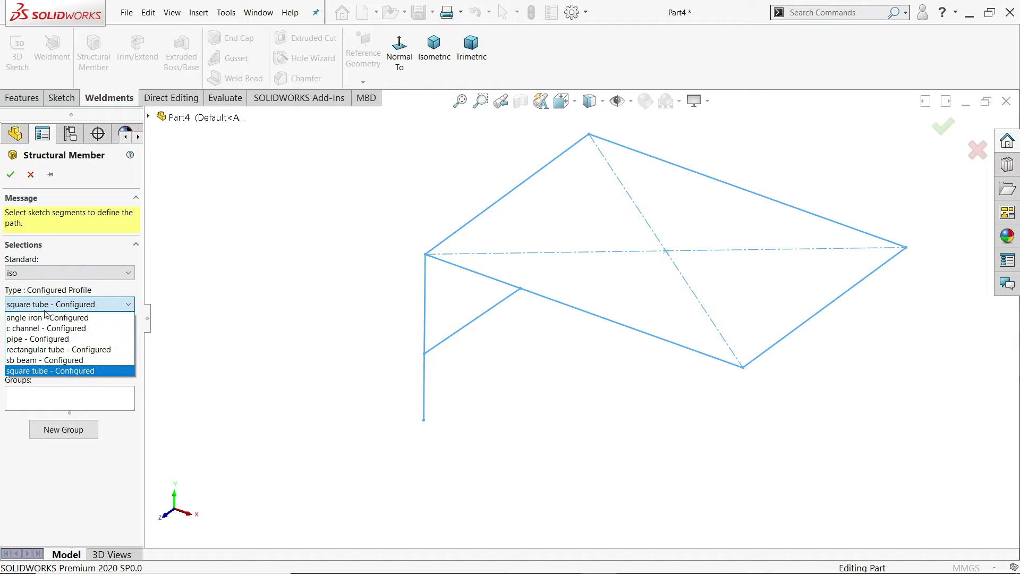
click(55, 372)
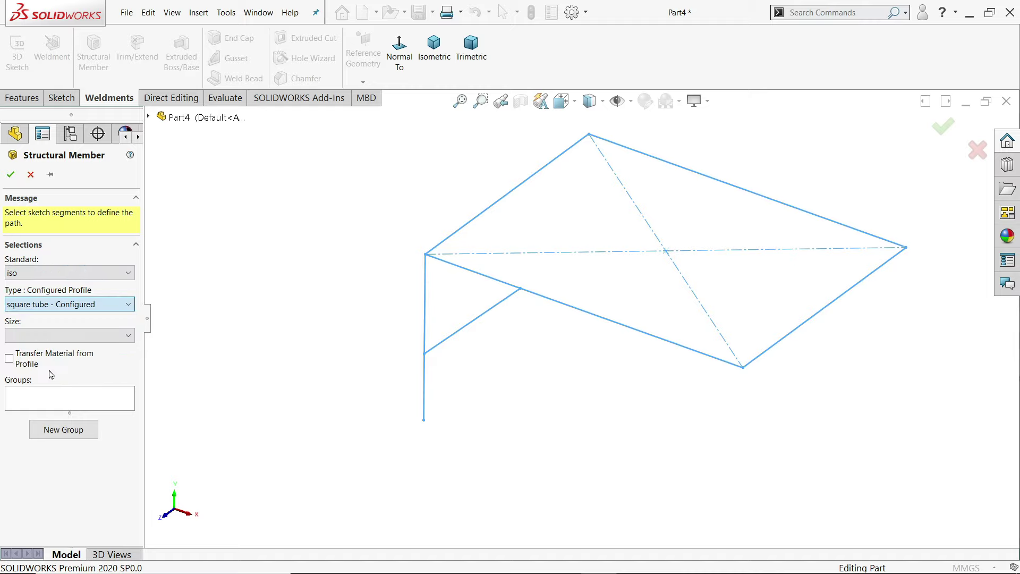
click(54, 336)
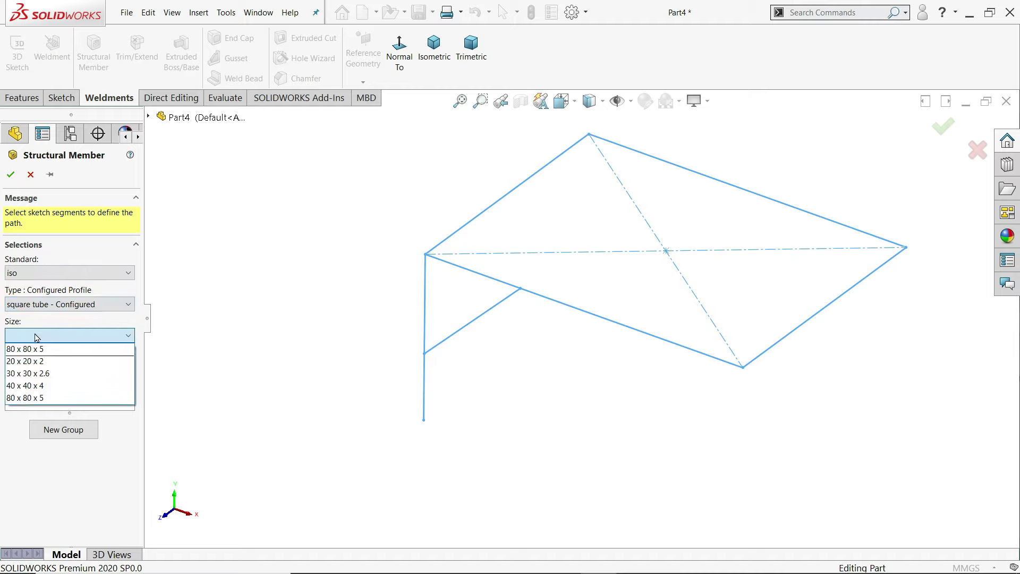
click(24, 398)
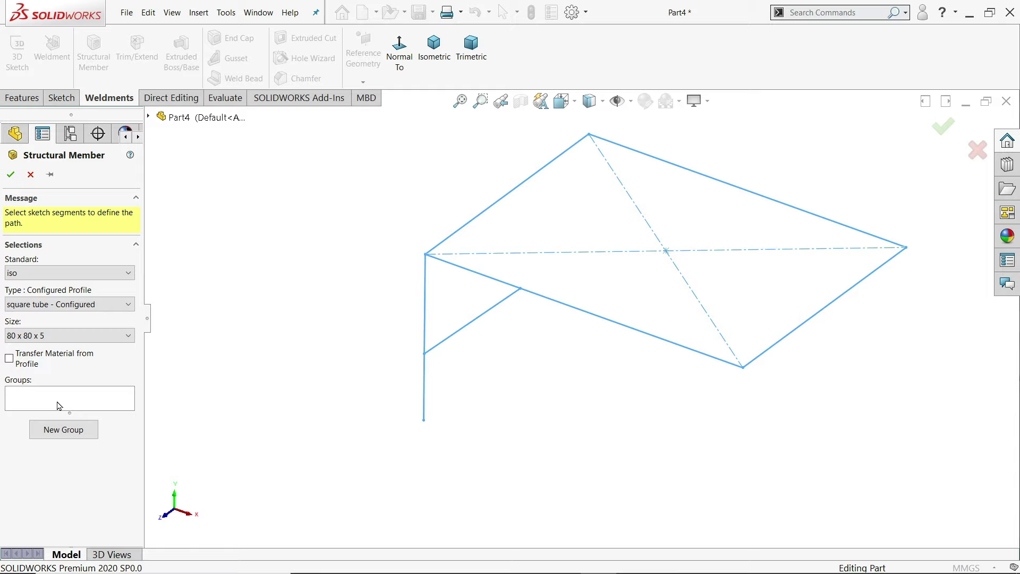
mouse_move(335, 346)
middle_down()
mouse_move(649, 335)
mouse_move(716, 319)
mouse_move(563, 307)
middle_up()
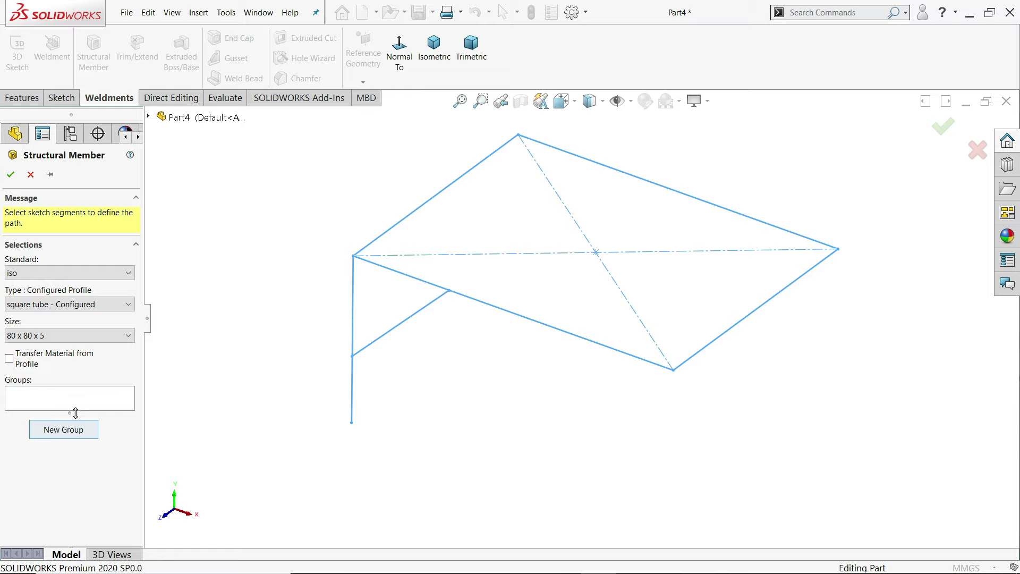
- Select the four top rectangle edges as the tube path, previewing a mitred frame totalling 3500 mm
click(424, 207)
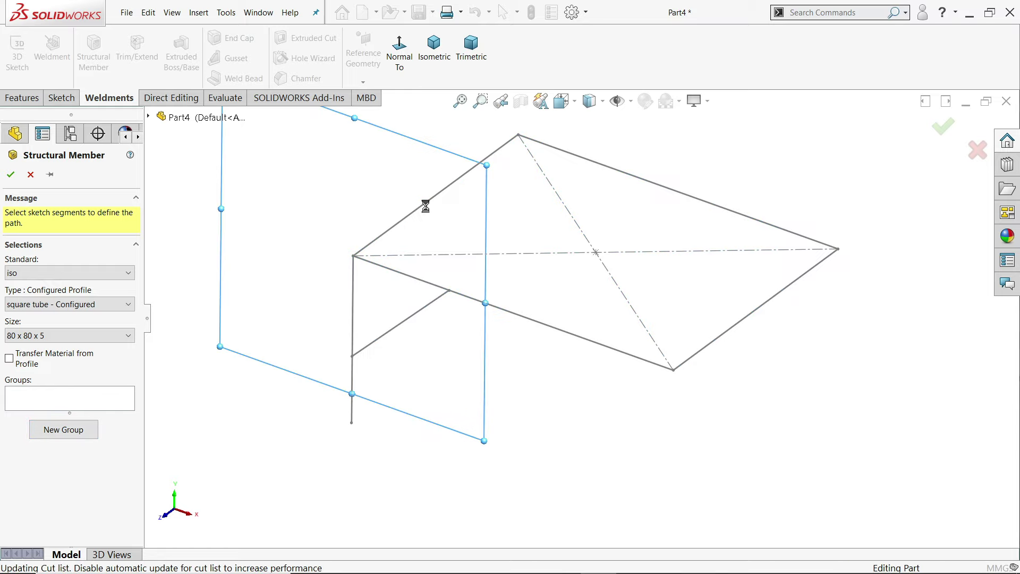
click(646, 184)
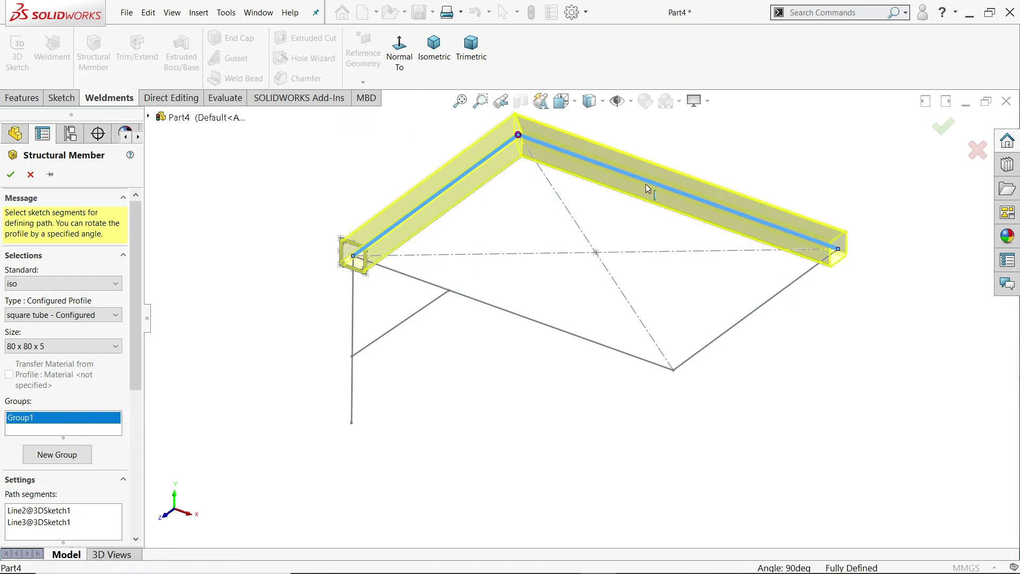
click(743, 329)
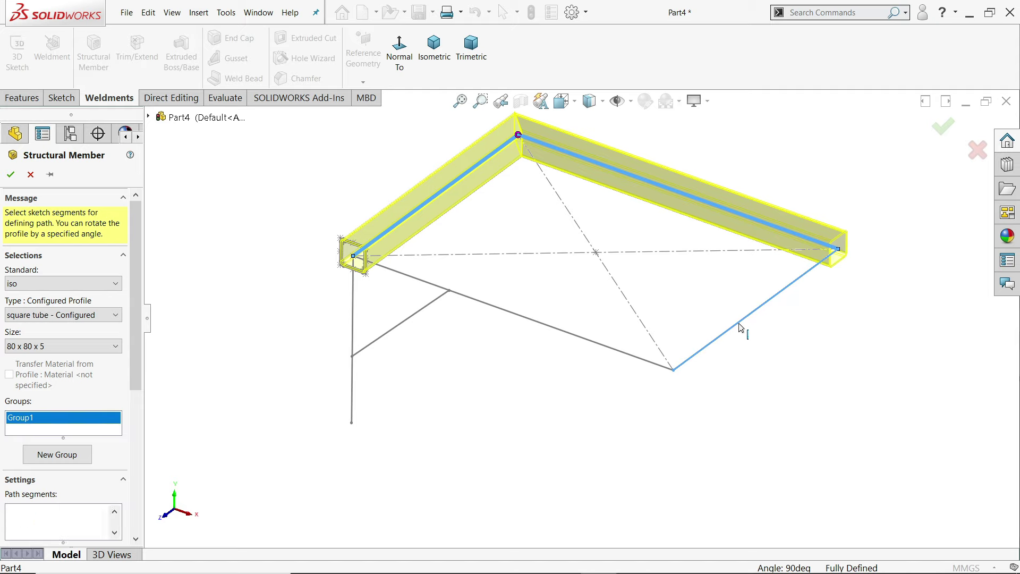
click(601, 351)
scroll(606, 351, down, 3)
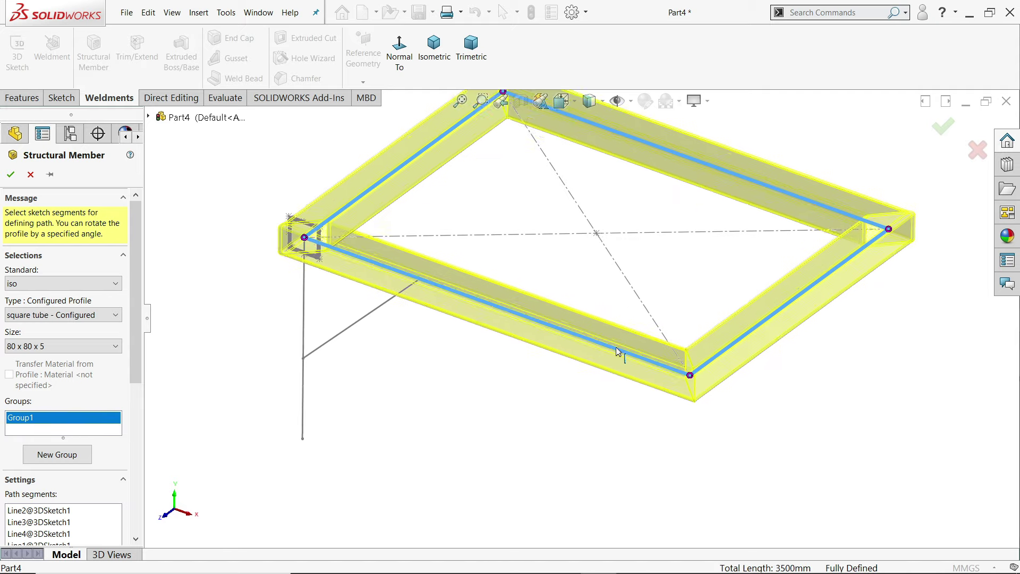
scroll(142, 355, down, 5)
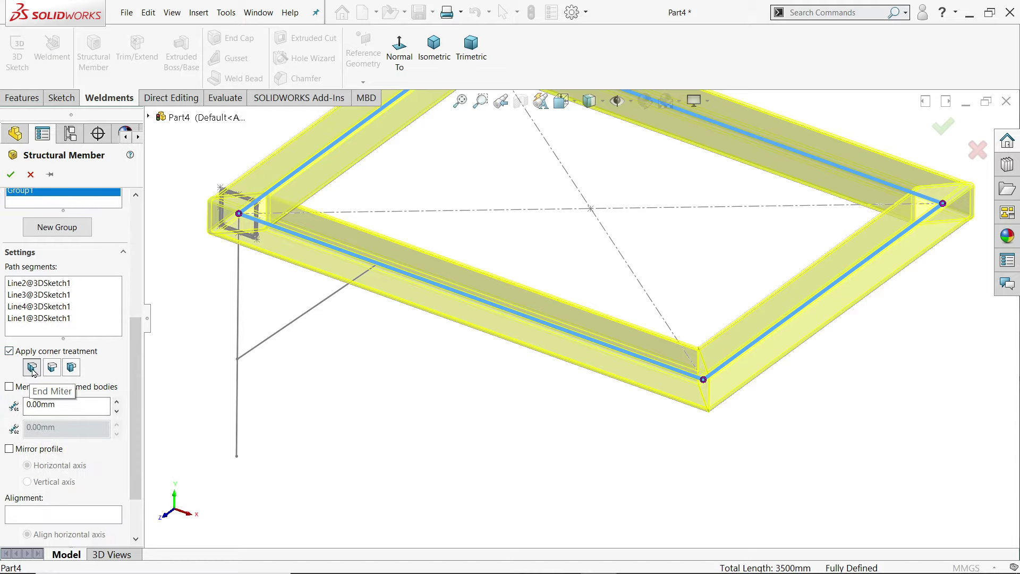
scroll(584, 239, up, 4)
scroll(599, 189, down, 3)
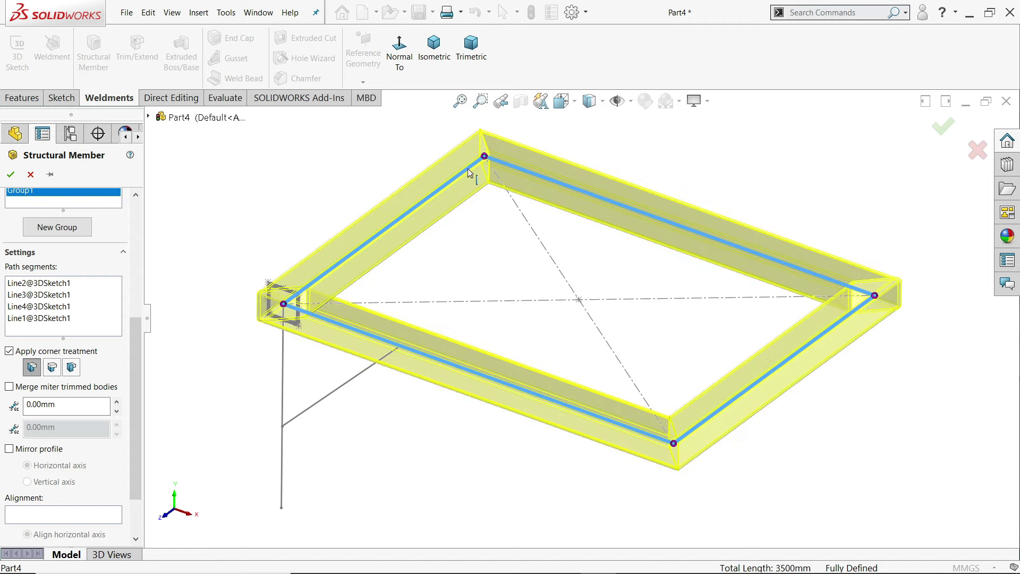
- Change the left and top frame corners to end-butt joints
click(284, 305)
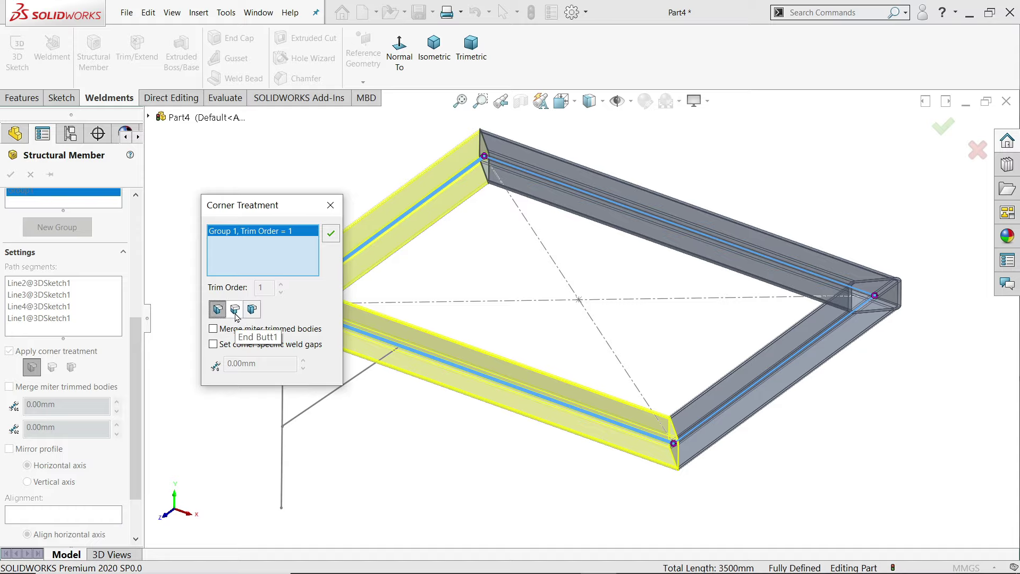
click(234, 311)
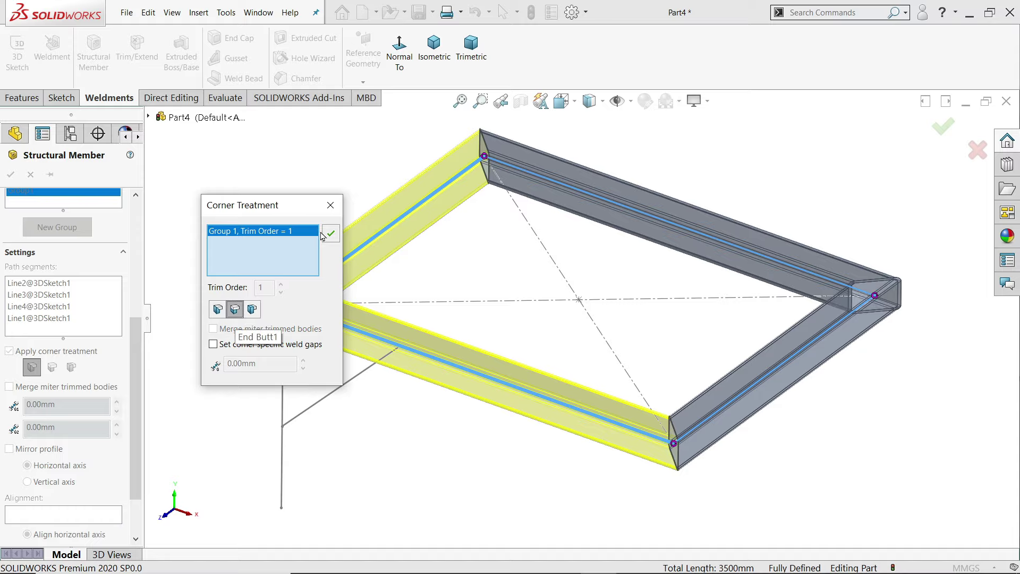
click(331, 233)
middle_drag(324, 309, 408, 308)
scroll(553, 126, down, 5)
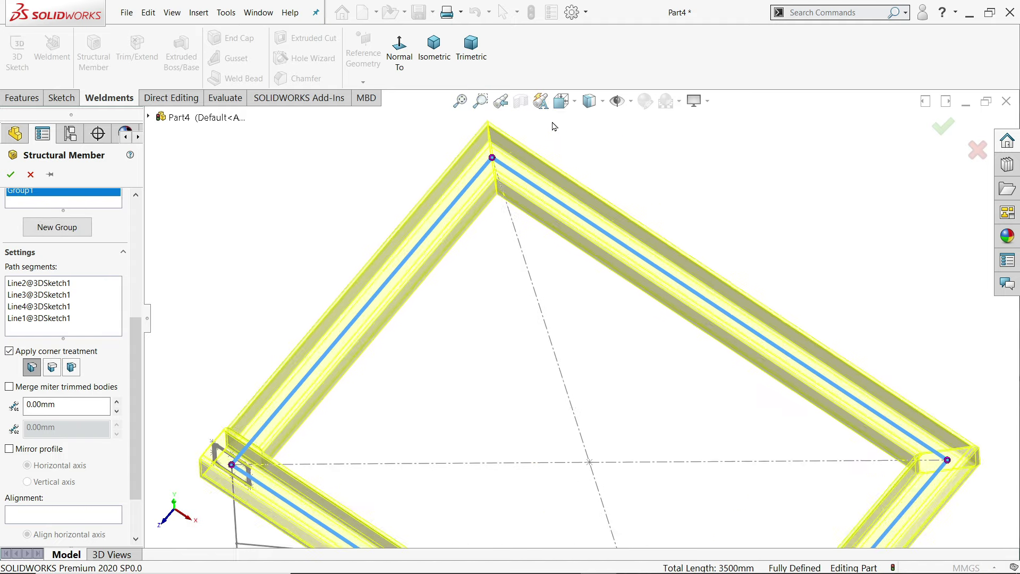
click(482, 176)
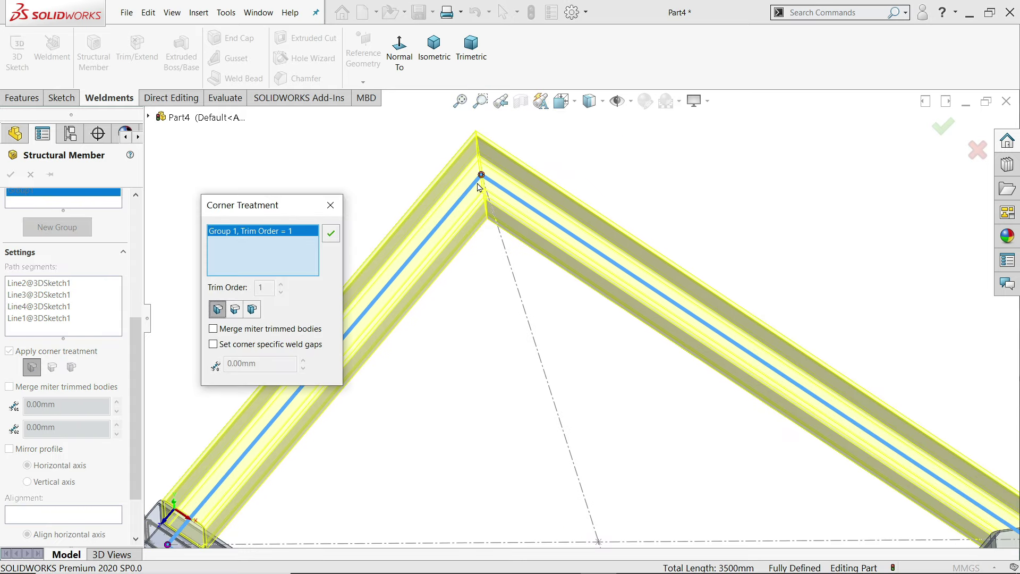
click(252, 310)
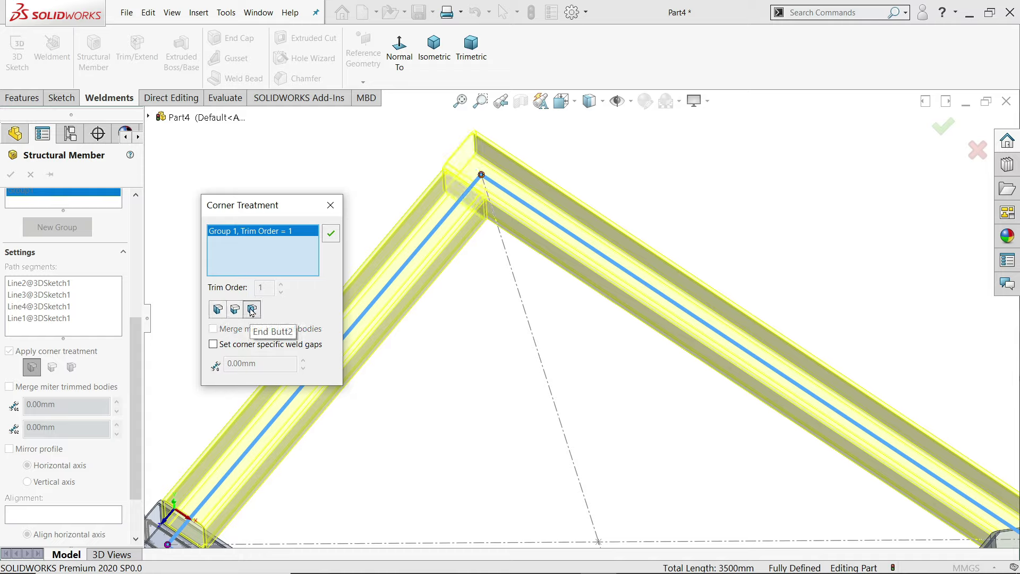
click(330, 233)
scroll(457, 271, up, 3)
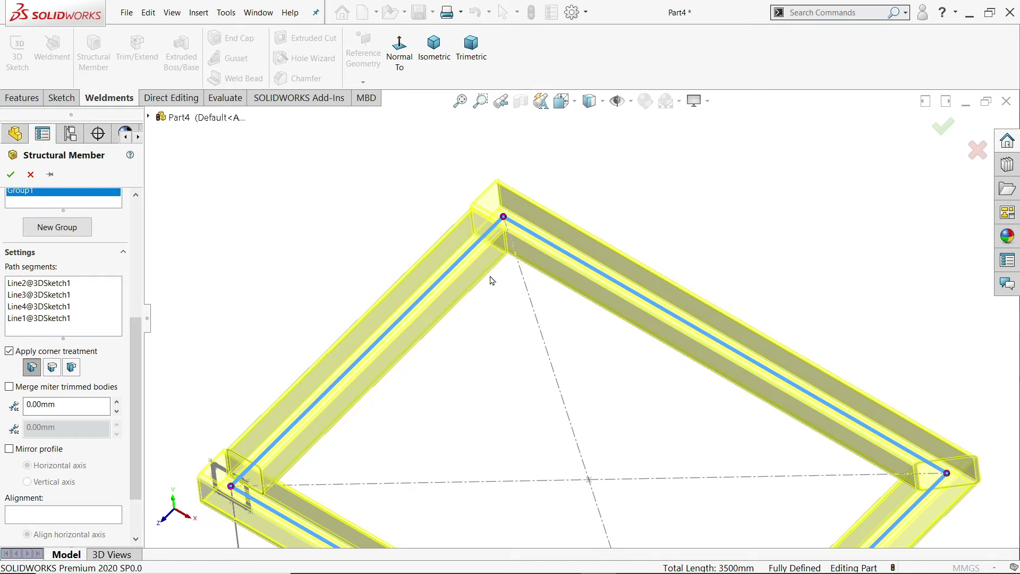
scroll(489, 303, up, 4)
scroll(478, 379, down, 3)
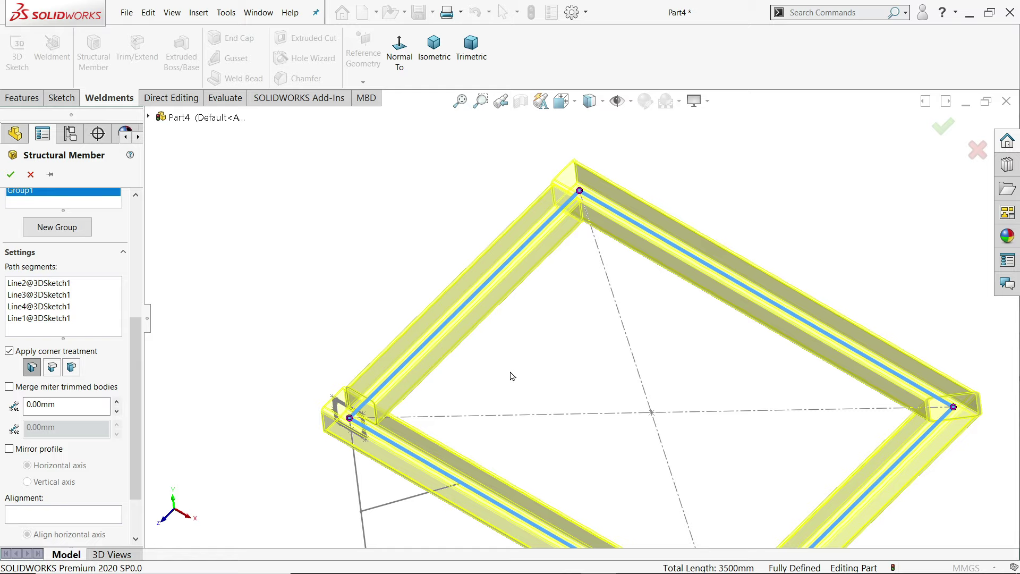
scroll(576, 312, up, 3)
scroll(658, 406, down, 2)
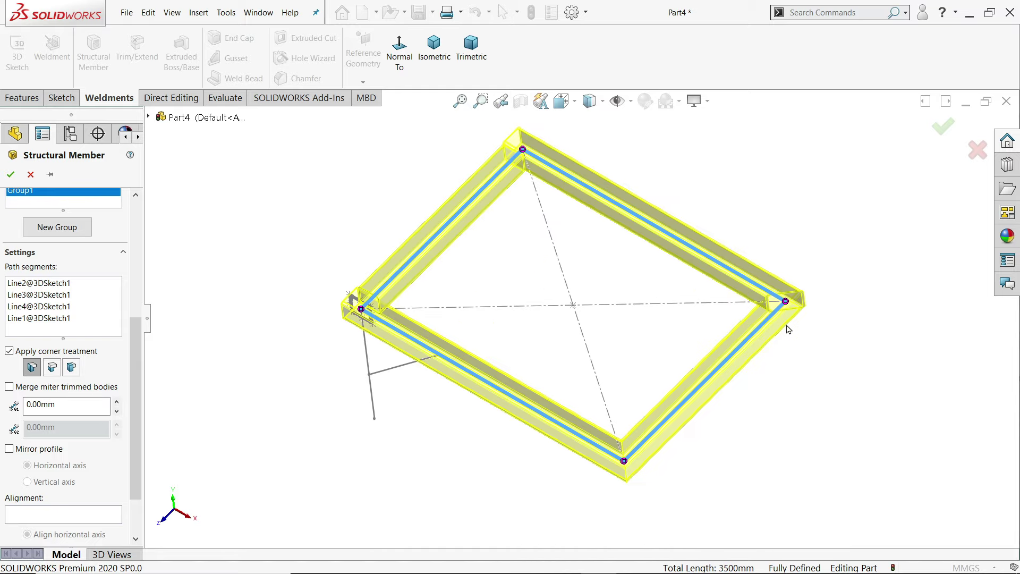
scroll(787, 330, down, 3)
- Change the right and bottom frame corners to end-butt joints and inspect the frame
click(721, 296)
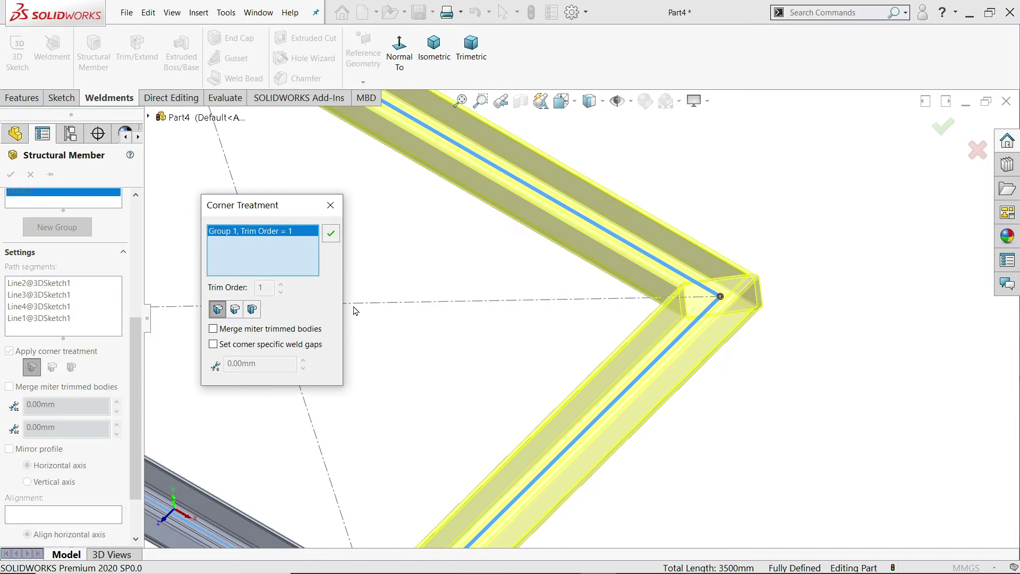
click(235, 309)
click(331, 233)
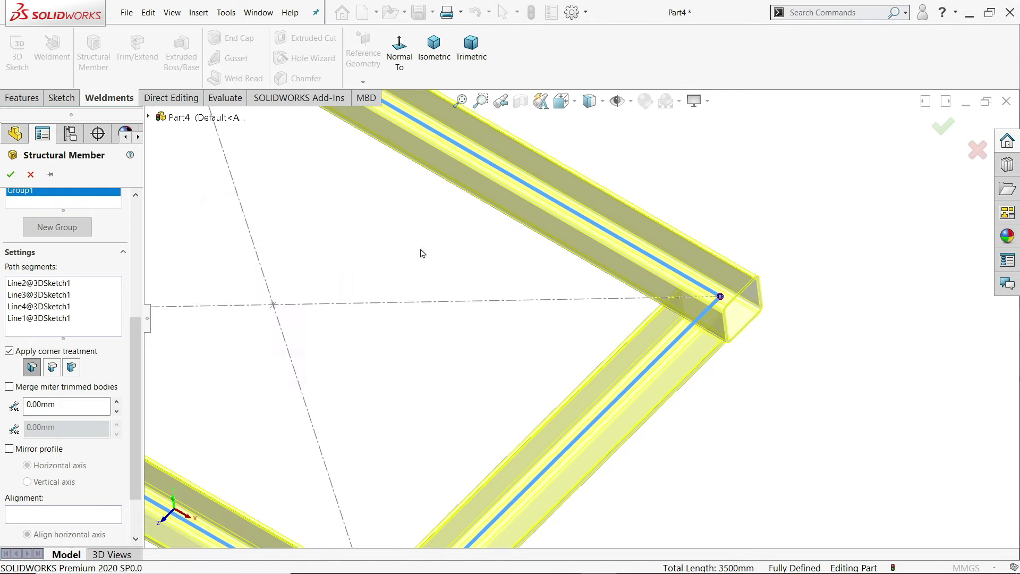
key(f)
scroll(501, 438, down, 4)
click(501, 440)
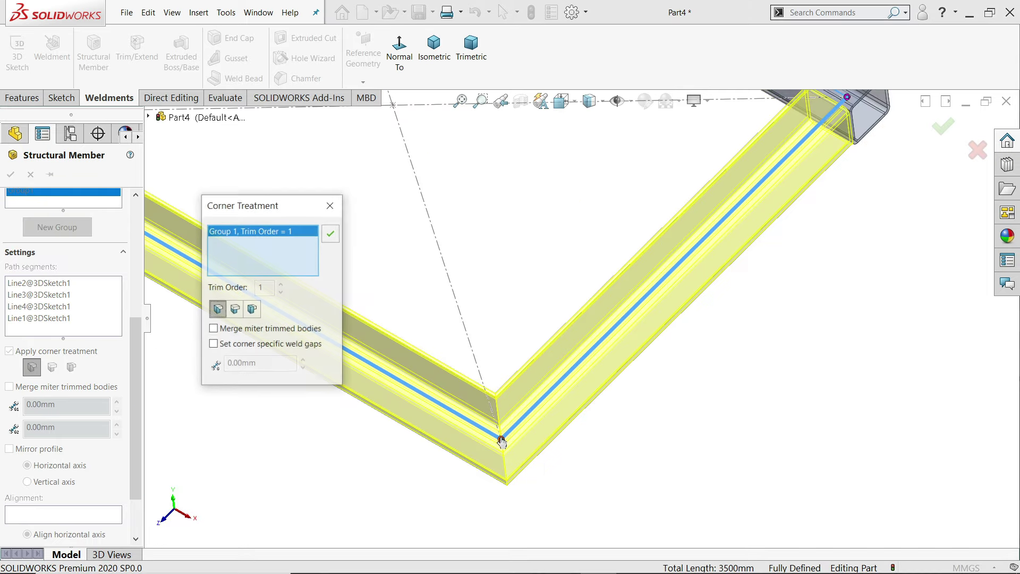
click(252, 309)
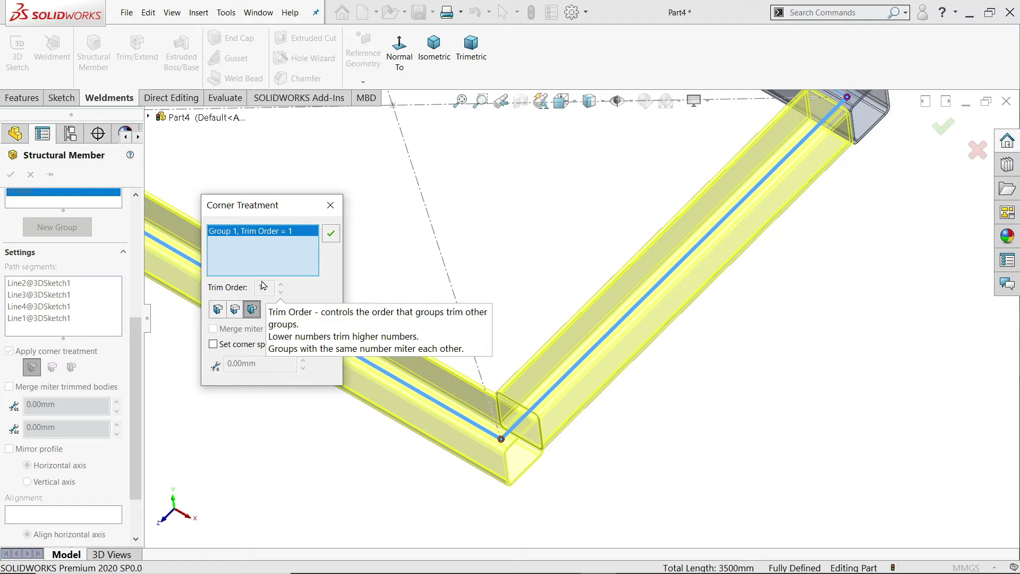
click(331, 234)
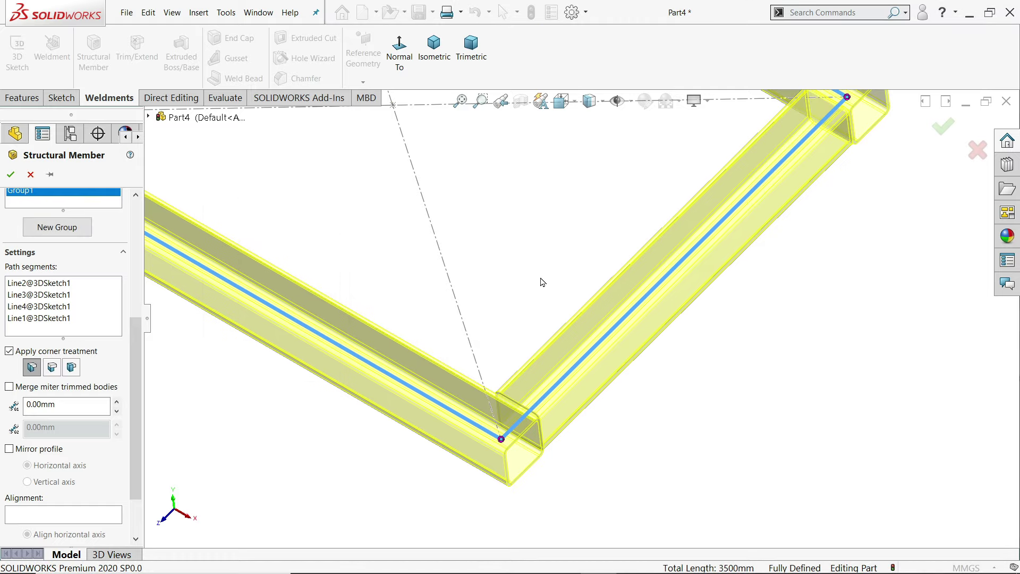
key(f)
middle_drag(540, 280, 548, 221)
scroll(526, 234, down, 3)
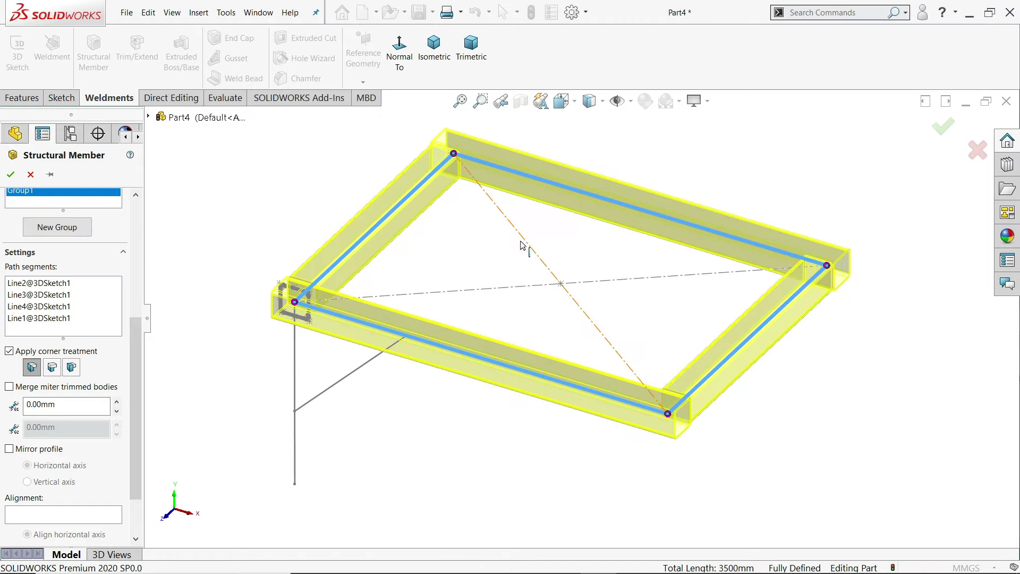
scroll(521, 245, down, 2)
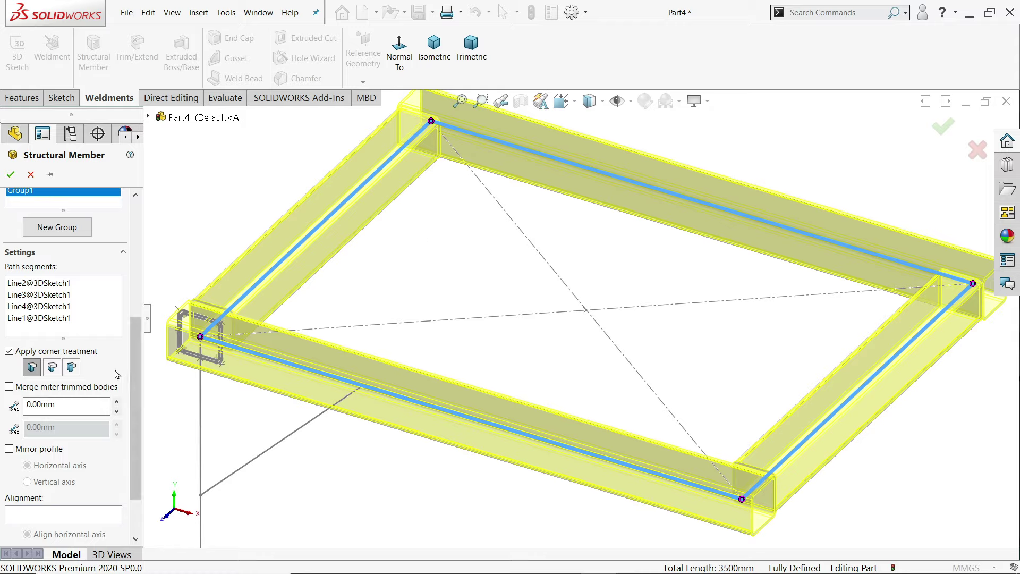
scroll(136, 410, down, 1)
scroll(136, 420, down, 3)
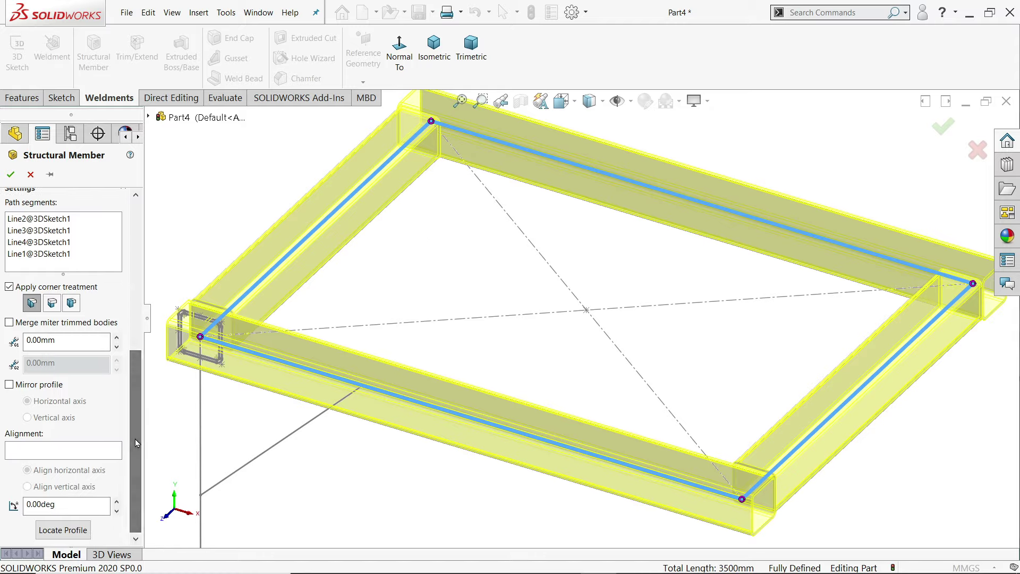
- Add new member groups for the vertical leg line and the diagonal brace line
drag(136, 382, 134, 231)
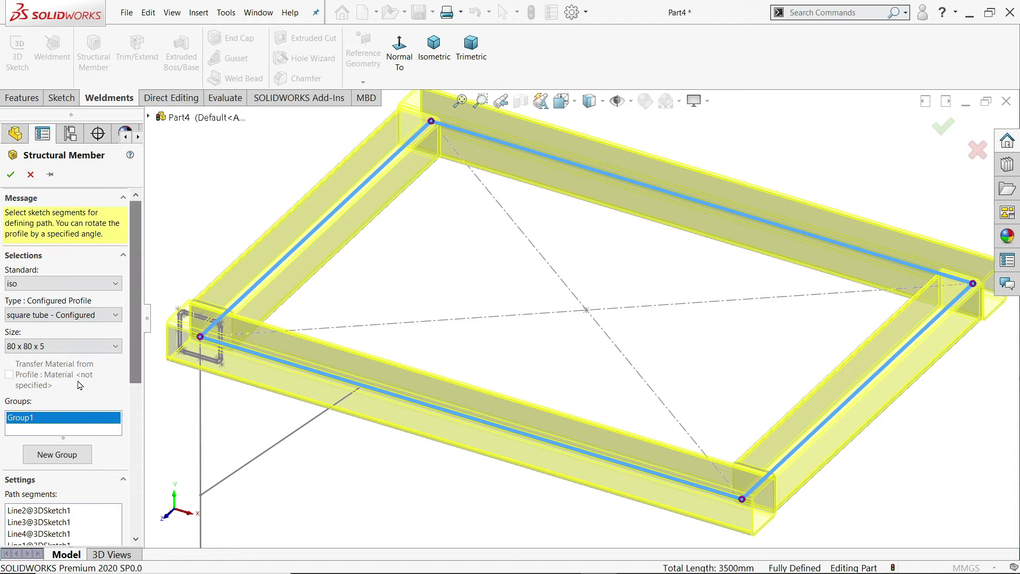
click(52, 454)
scroll(450, 447, up, 3)
scroll(500, 384, down, 5)
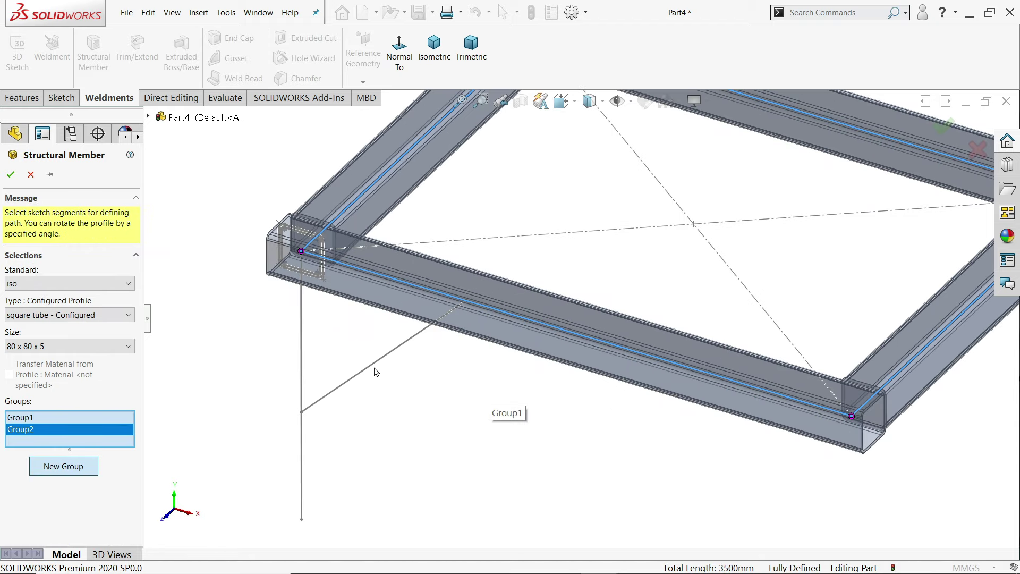
click(302, 361)
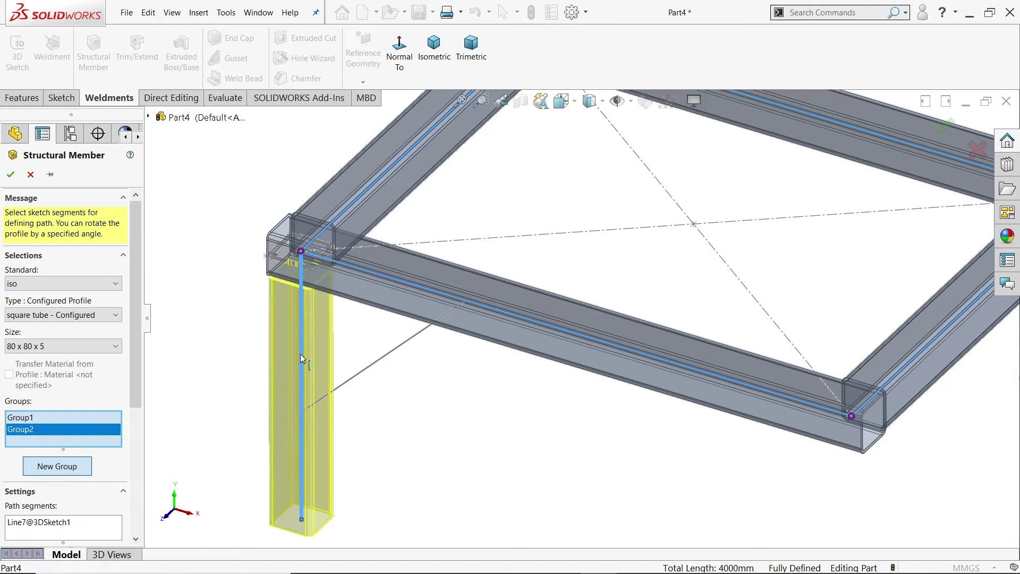
click(52, 468)
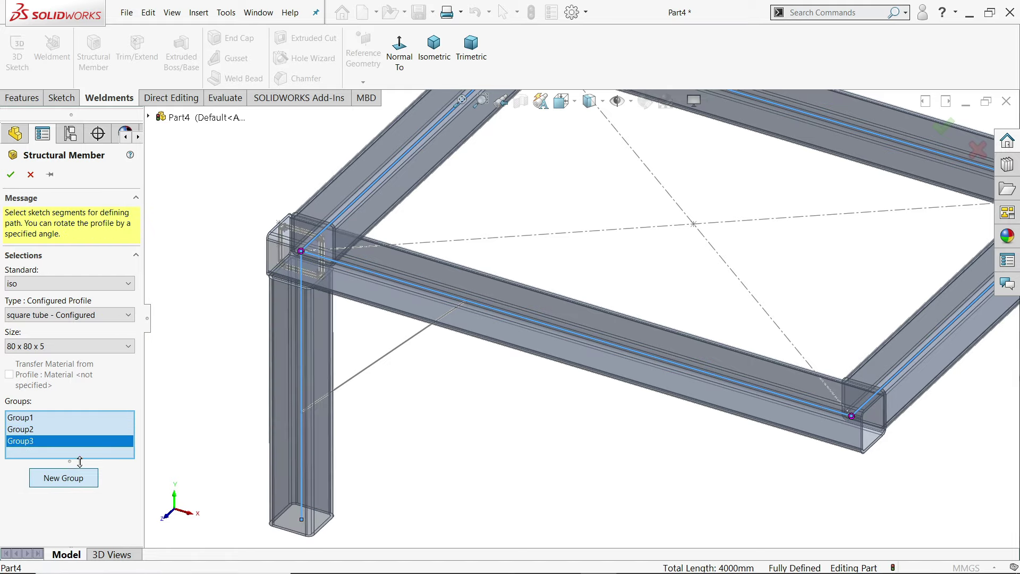
click(382, 367)
- Rotate the brace profile 45° and complete the structural member
middle_drag(524, 392, 632, 345)
middle_drag(449, 364, 458, 407)
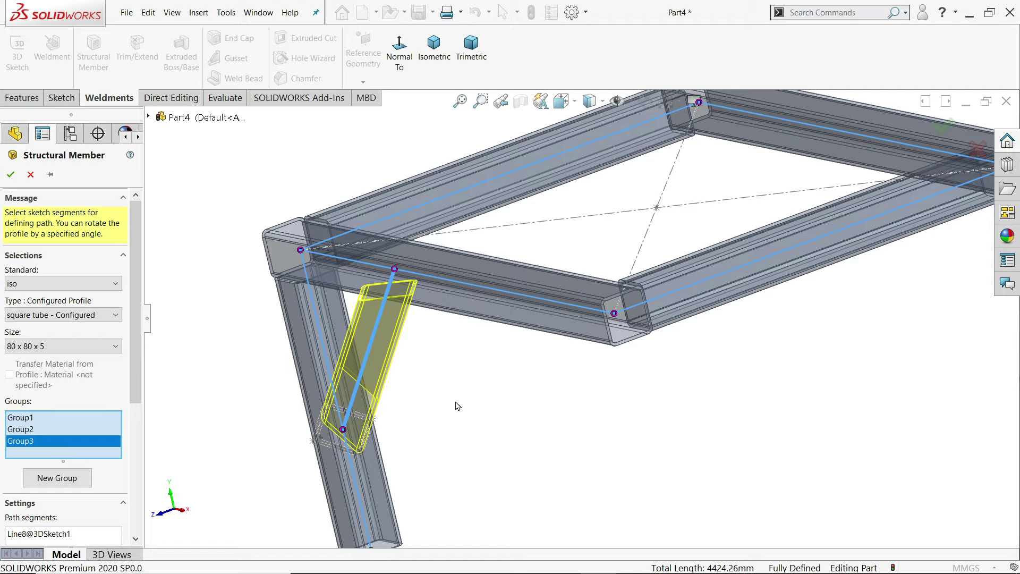
drag(137, 398, 136, 528)
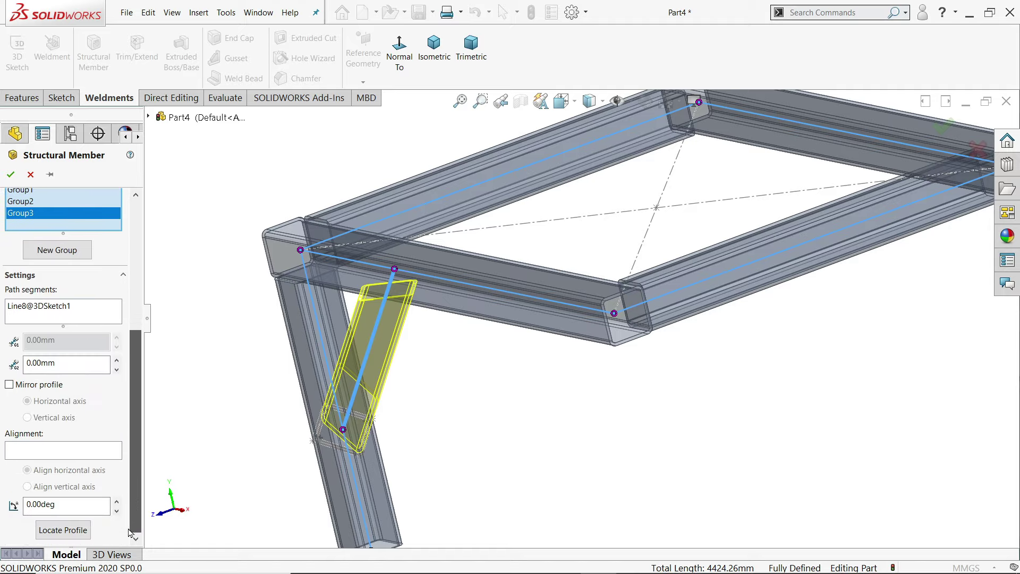
click(73, 510)
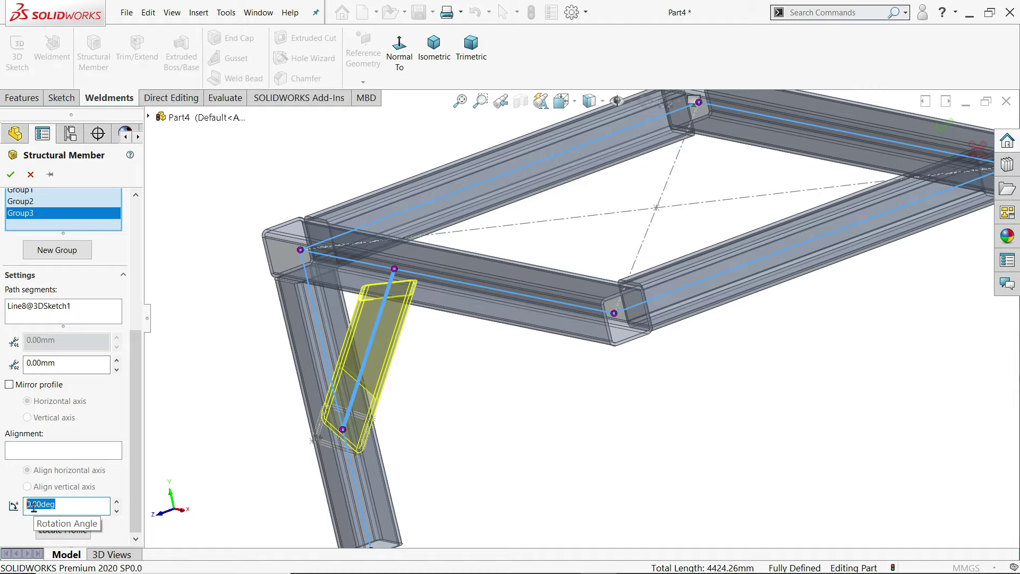
text(45)
key(Return)
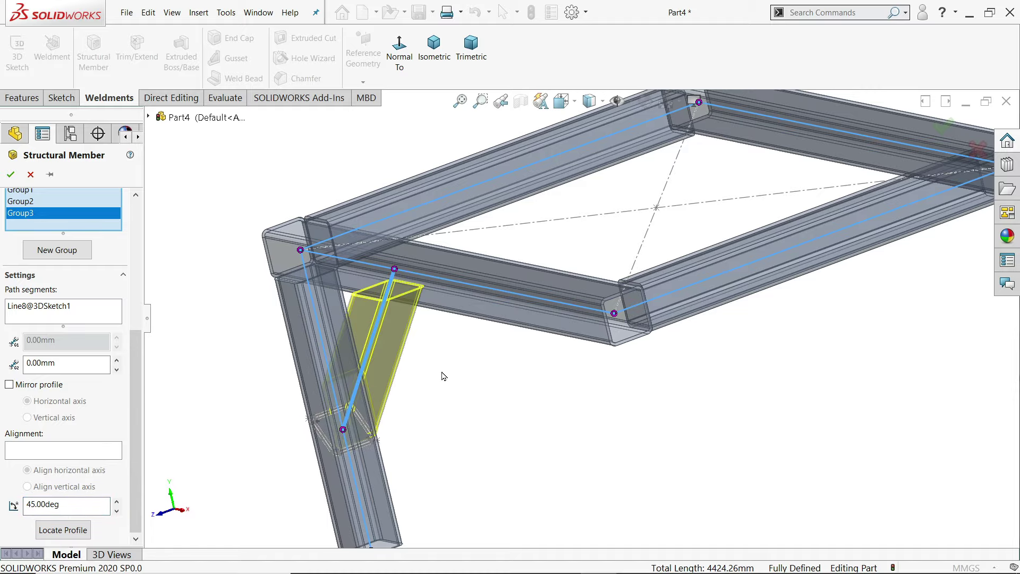
middle_drag(448, 364, 592, 404)
key(Return)
- Hide the frame's 3D sketch lines, then return to the steel frame reference drawing in Photos
scroll(591, 404, down, 2)
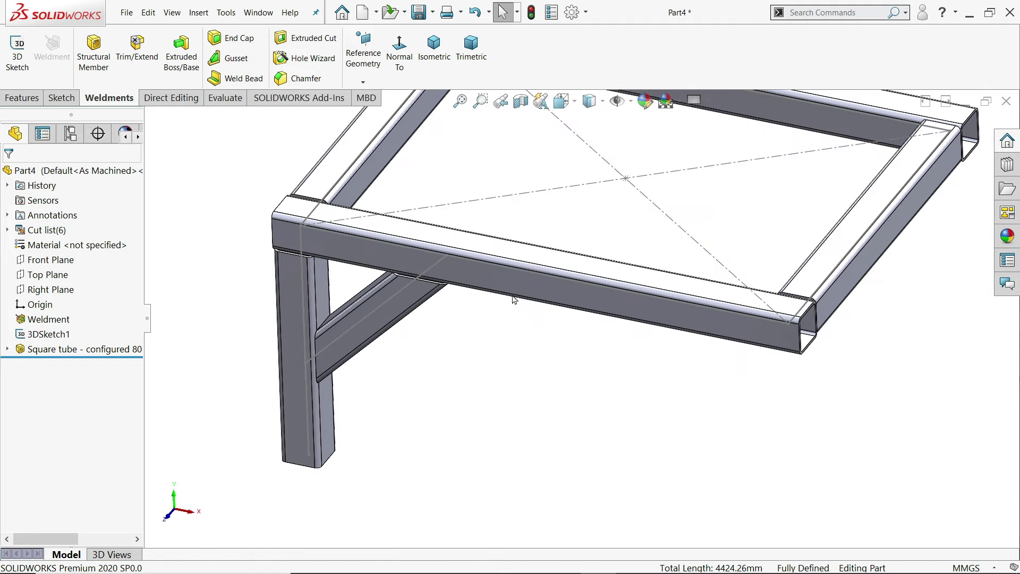
click(486, 202)
click(528, 167)
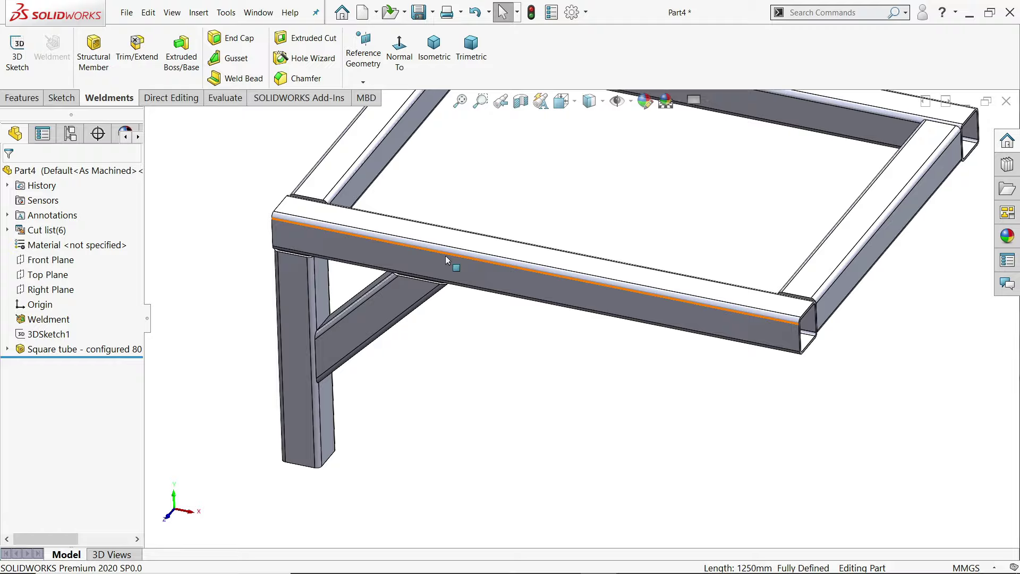
middle_drag(438, 327, 432, 303)
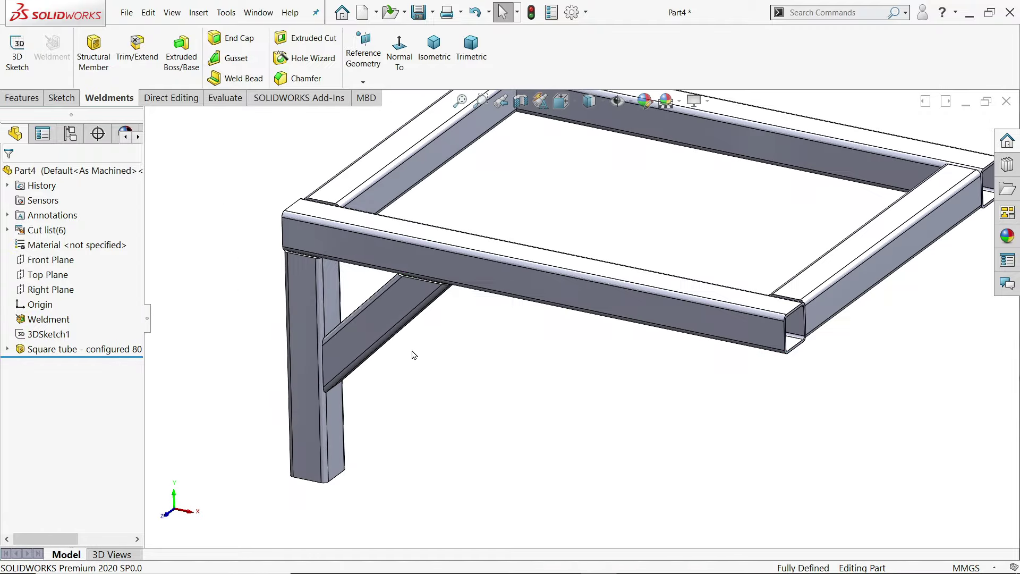
key(alt+Tab)
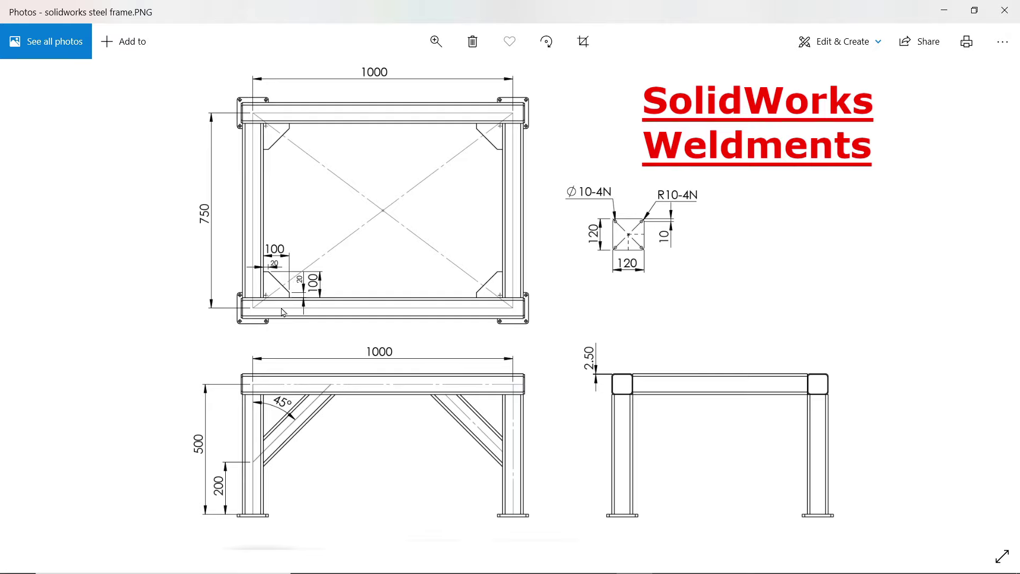
click(944, 12)
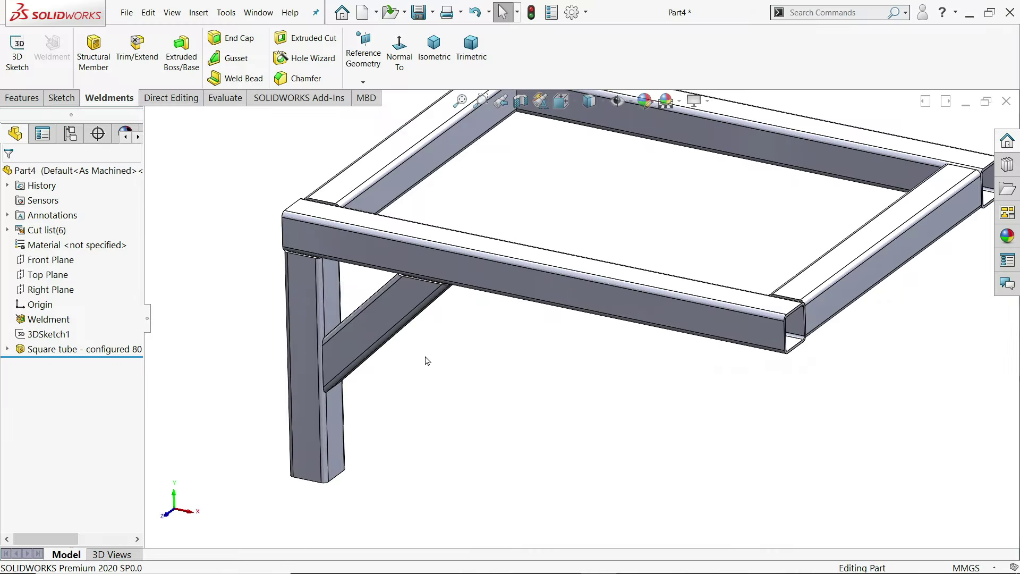
- Start a new sketch on the open end face of a tube leg
middle_drag(365, 468, 335, 364)
scroll(549, 246, down, 10)
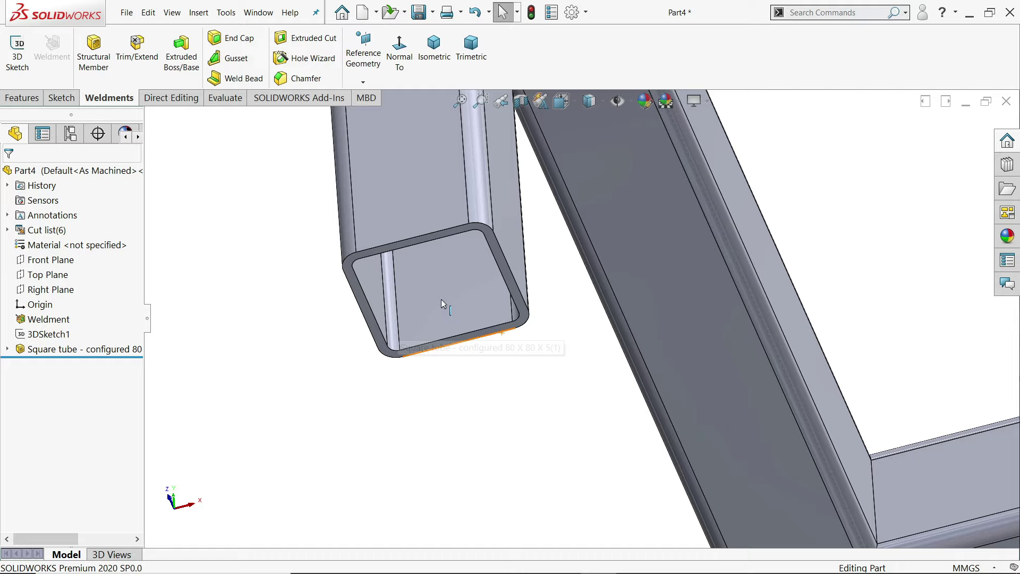
click(546, 241)
click(496, 207)
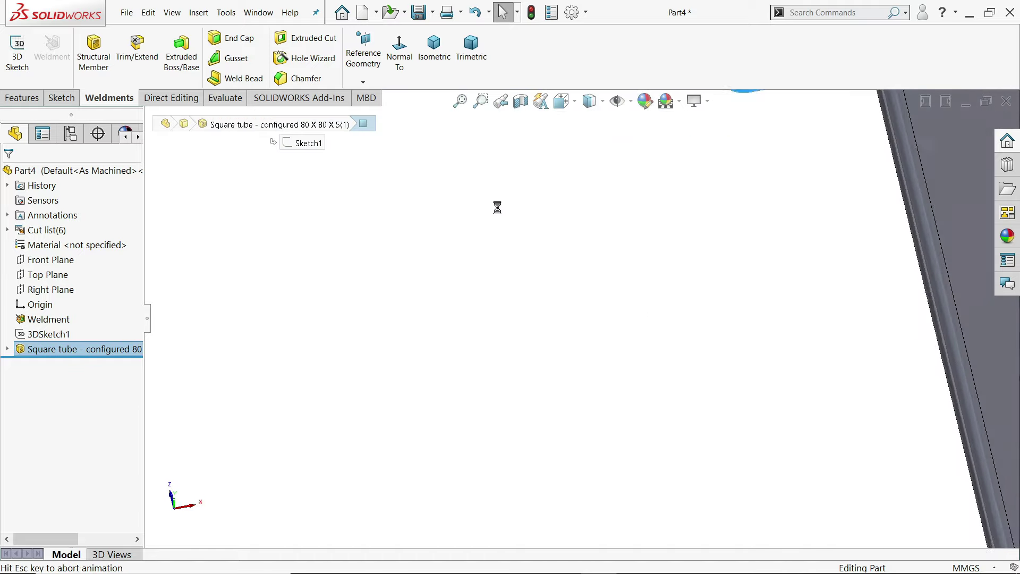
- Draw a diagonal construction centerline between the end face's inner corners
click(99, 37)
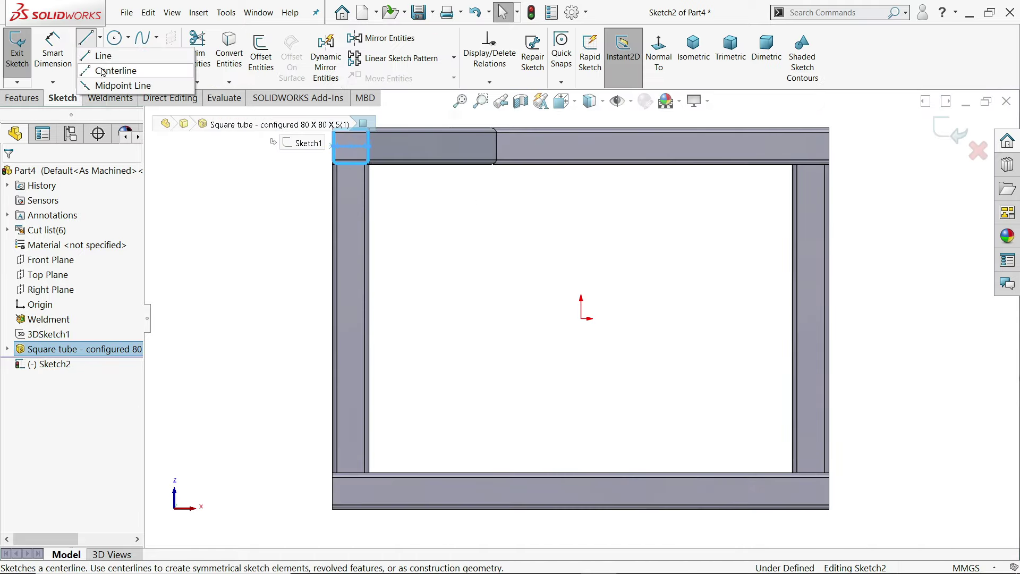
click(116, 69)
scroll(396, 143, down, 1)
scroll(396, 144, down, 8)
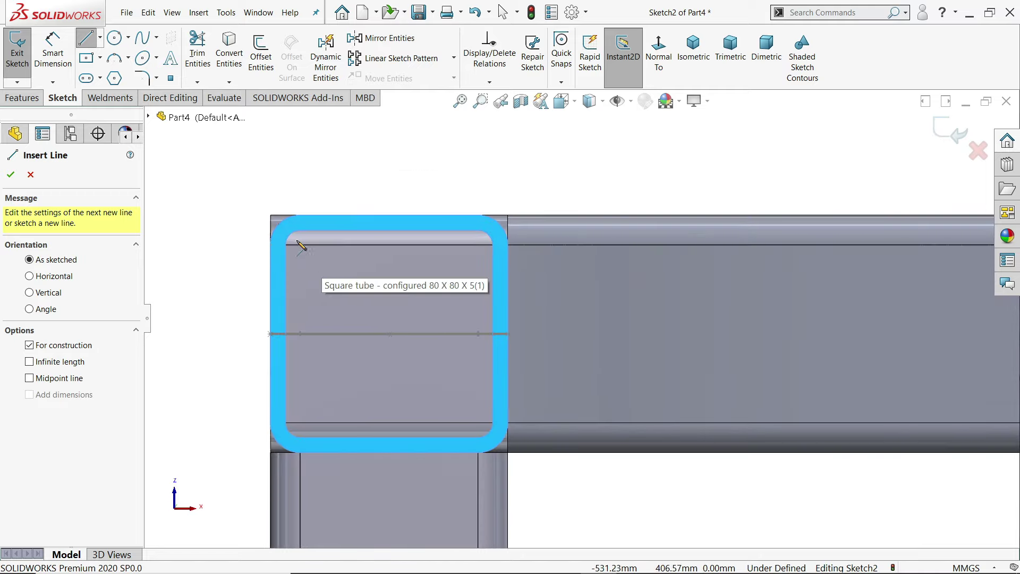
click(290, 234)
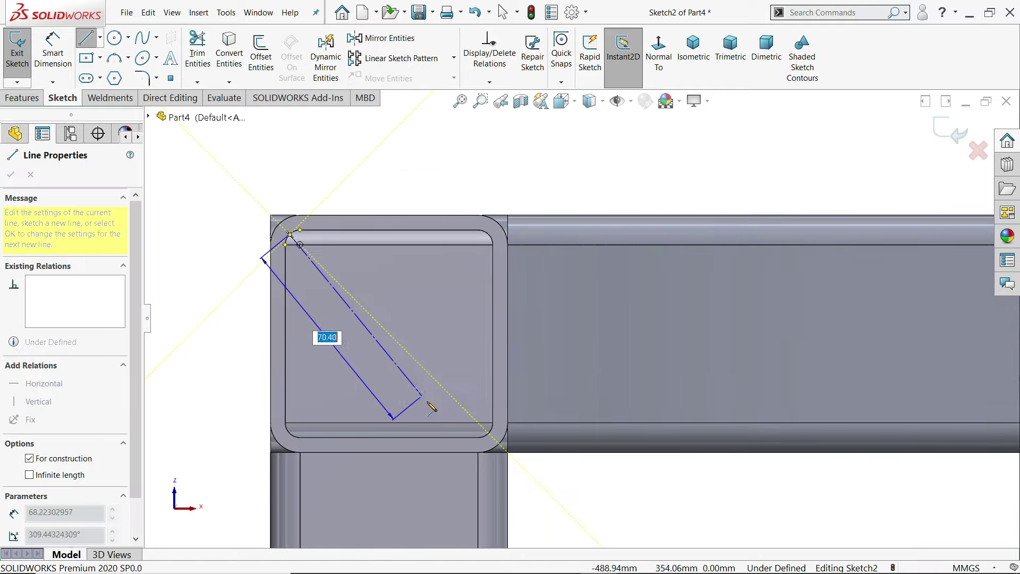
click(490, 434)
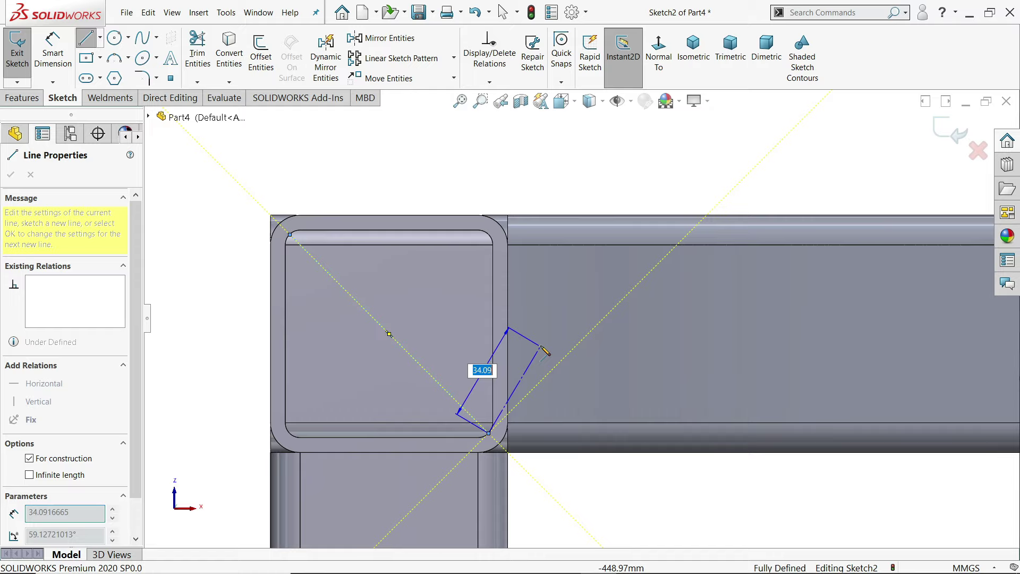
right_click(541, 304)
click(557, 322)
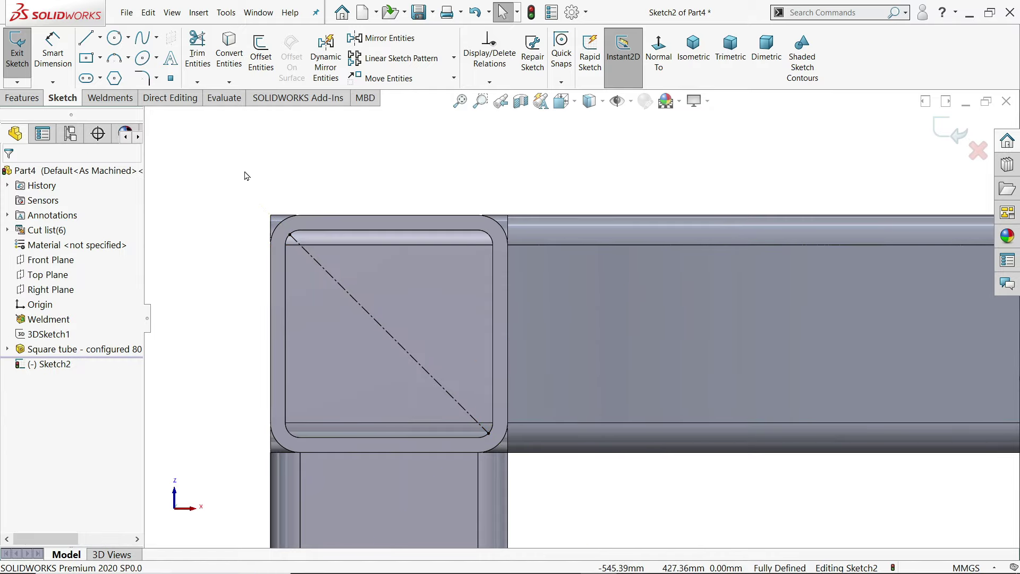
click(88, 63)
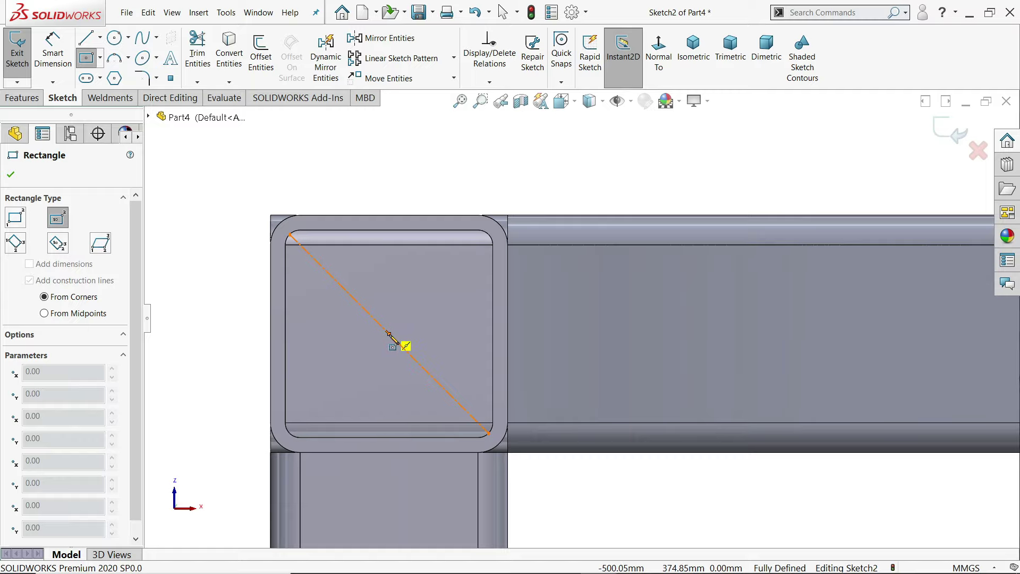
- Sketch a 120 × 120 mm center rectangle at the diagonal's midpoint
click(389, 335)
scroll(497, 255, up, 3)
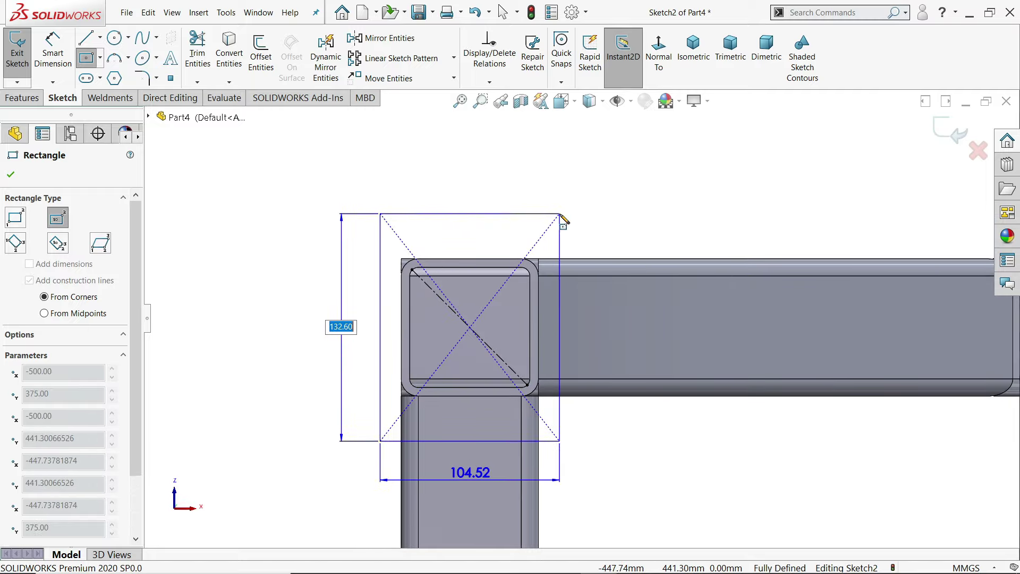
text(120)
key(Return)
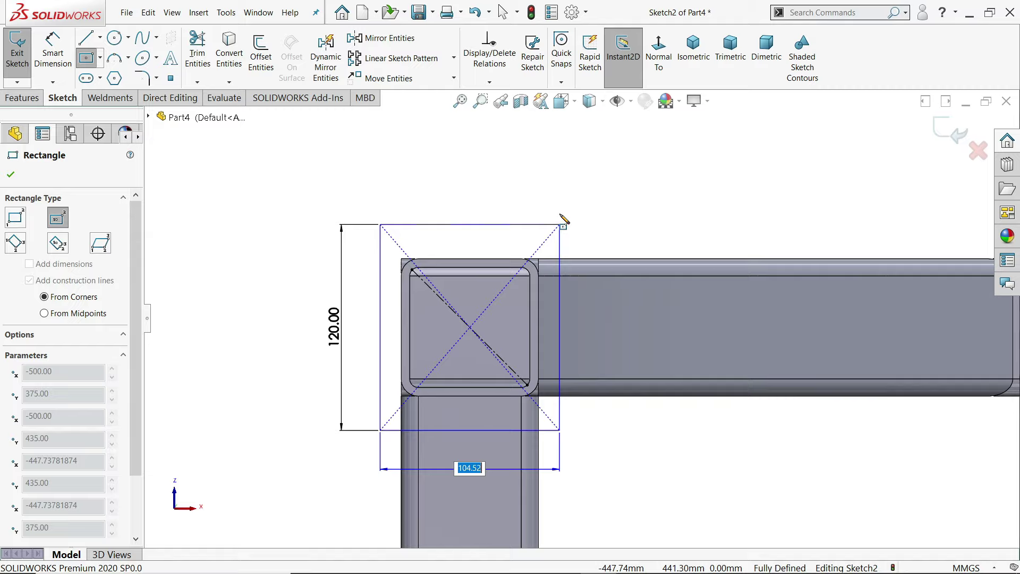
text(120)
key(Return)
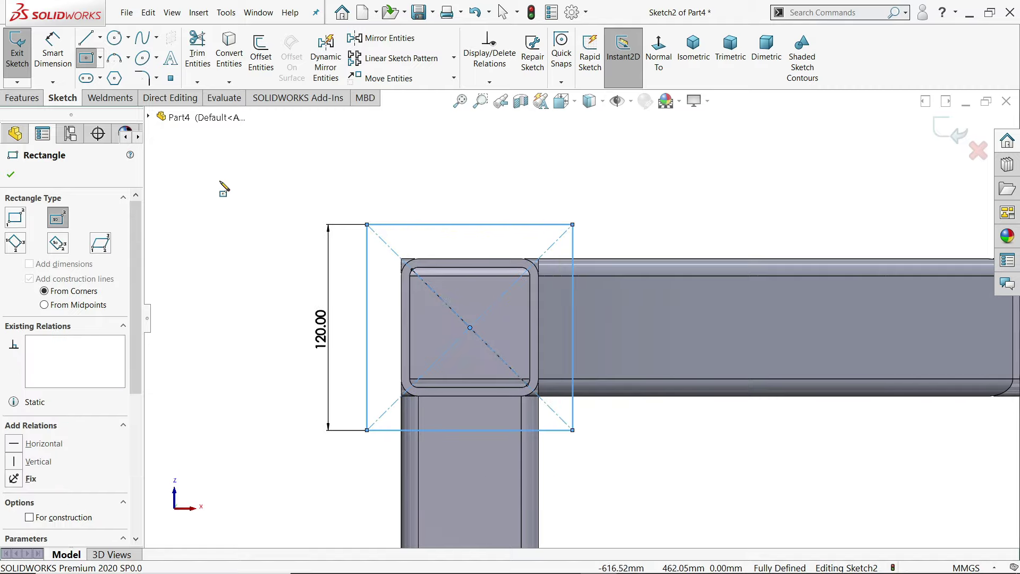
click(10, 174)
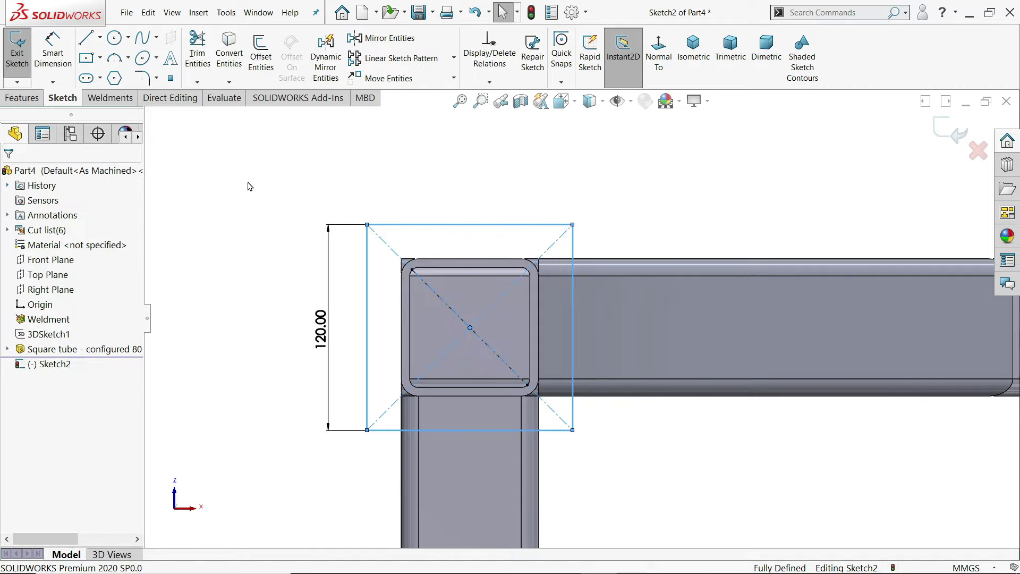
- Round all four square corners with 10 mm sketch fillets, accepting the relation warnings
mouse_move(239, 148)
mouse_down()
mouse_move(604, 495)
mouse_move(622, 492)
mouse_up()
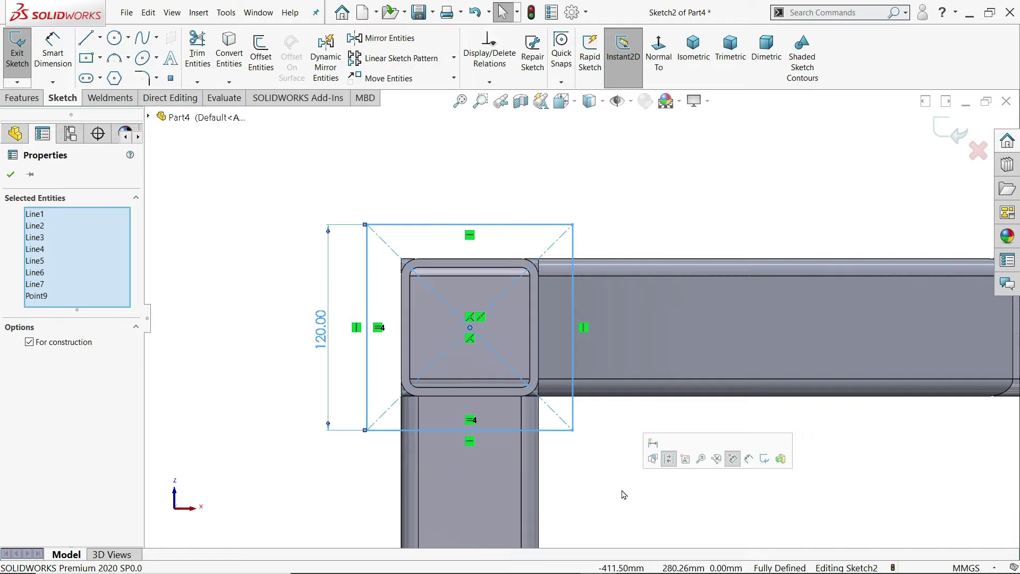
click(142, 79)
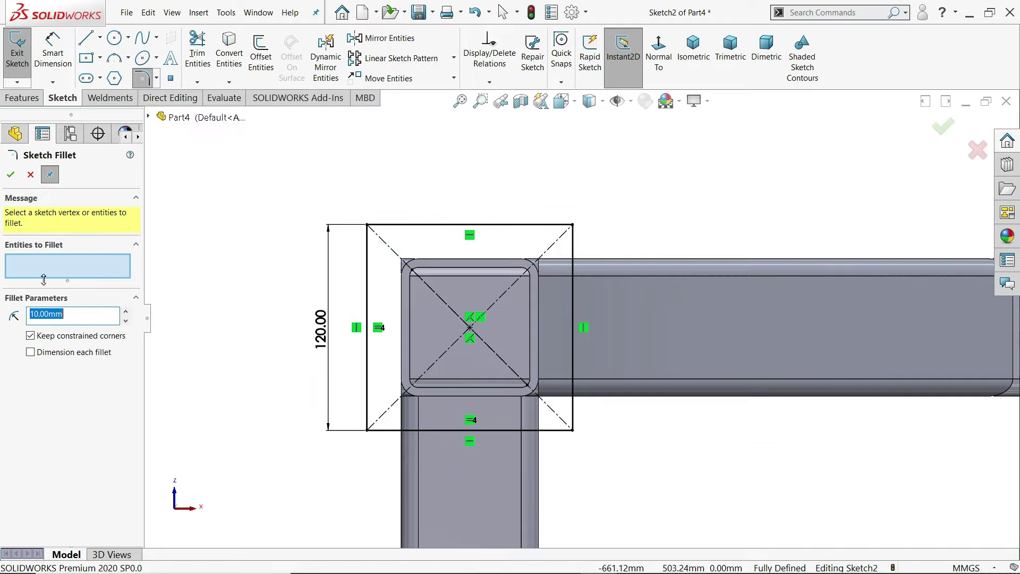
click(10, 176)
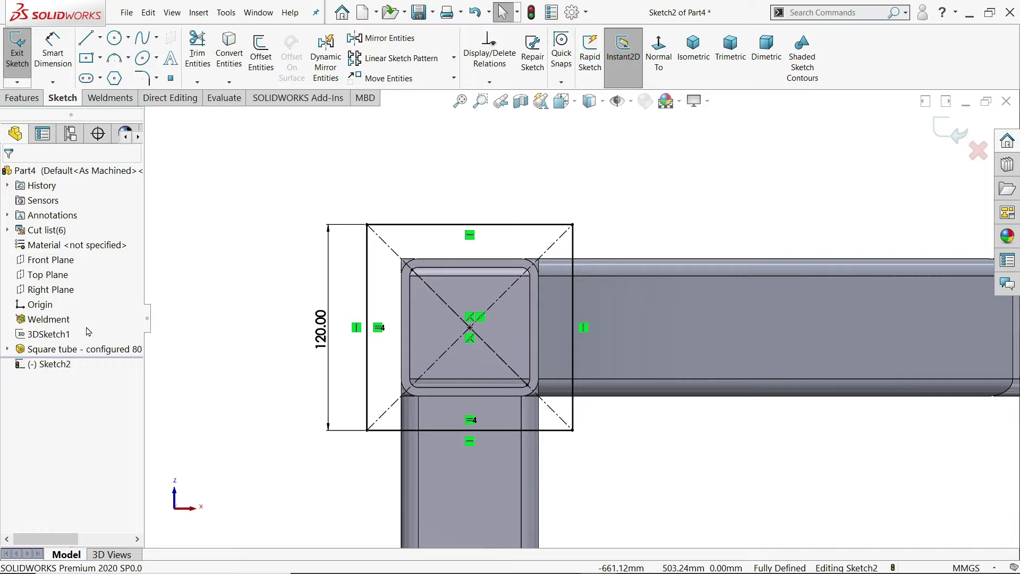
click(142, 78)
mouse_move(318, 201)
mouse_down()
mouse_move(424, 415)
mouse_move(662, 468)
mouse_move(646, 463)
mouse_up()
click(546, 310)
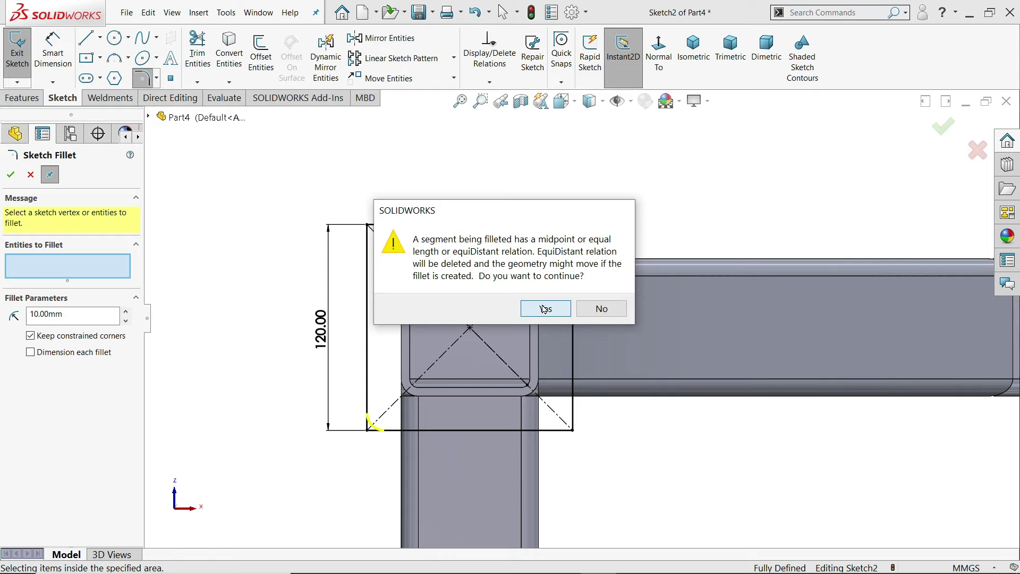
click(545, 309)
click(544, 309)
click(9, 174)
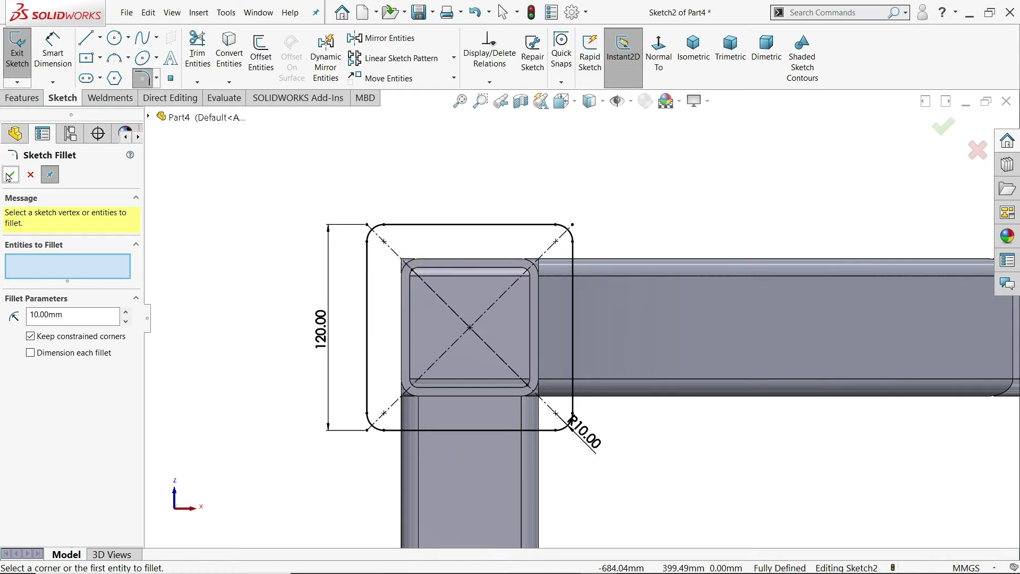
- Draw a Ø10 mm circle centred on the top-right corner arc's centre
click(113, 38)
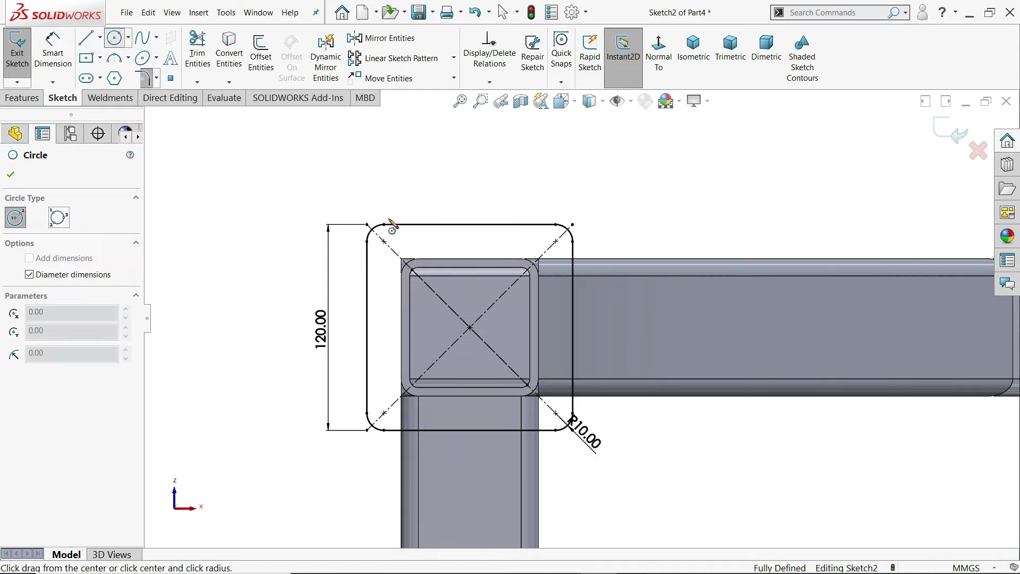
scroll(585, 255, down, 3)
click(531, 242)
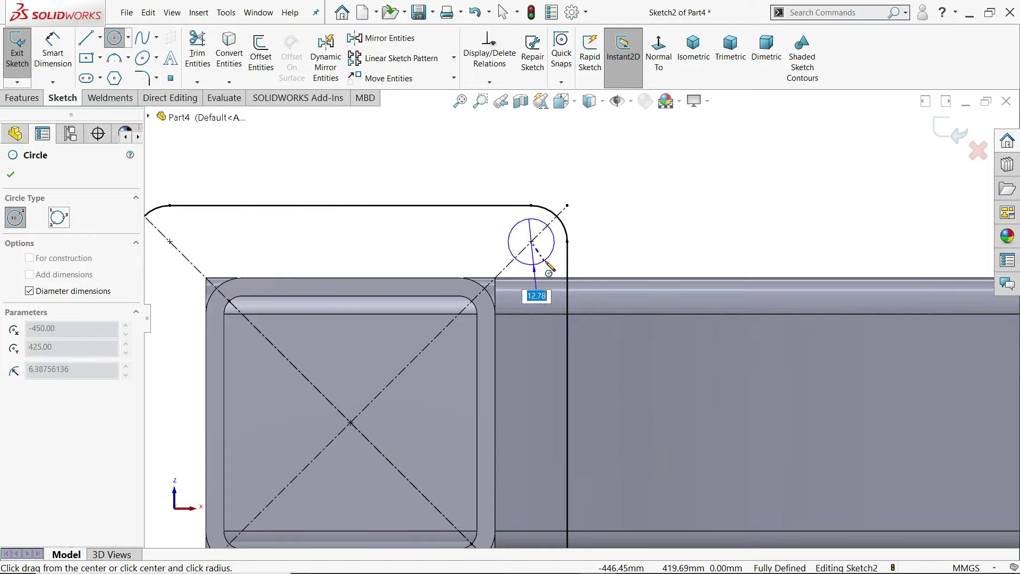
text(10)
key(Return)
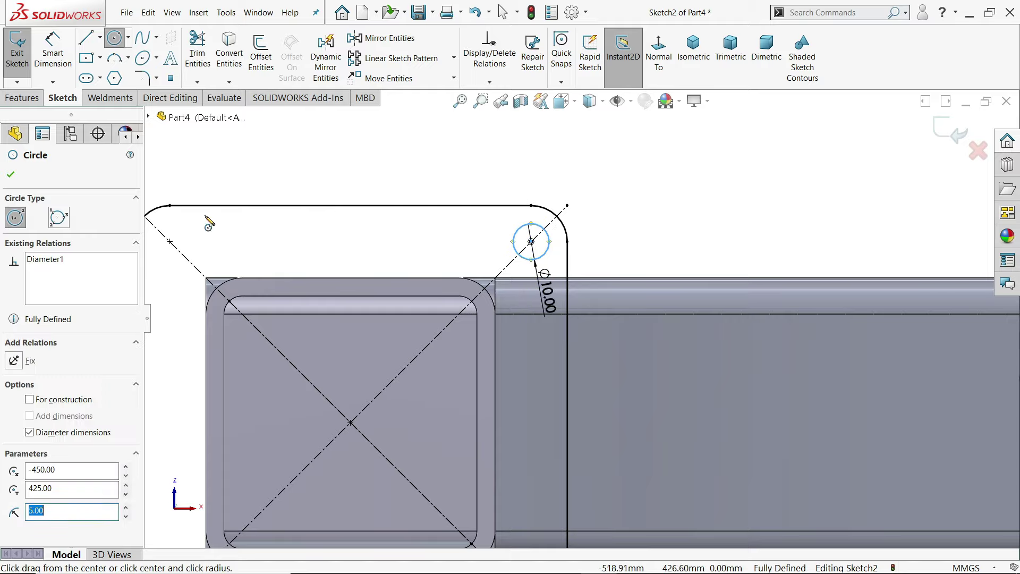
key(Escape)
click(588, 239)
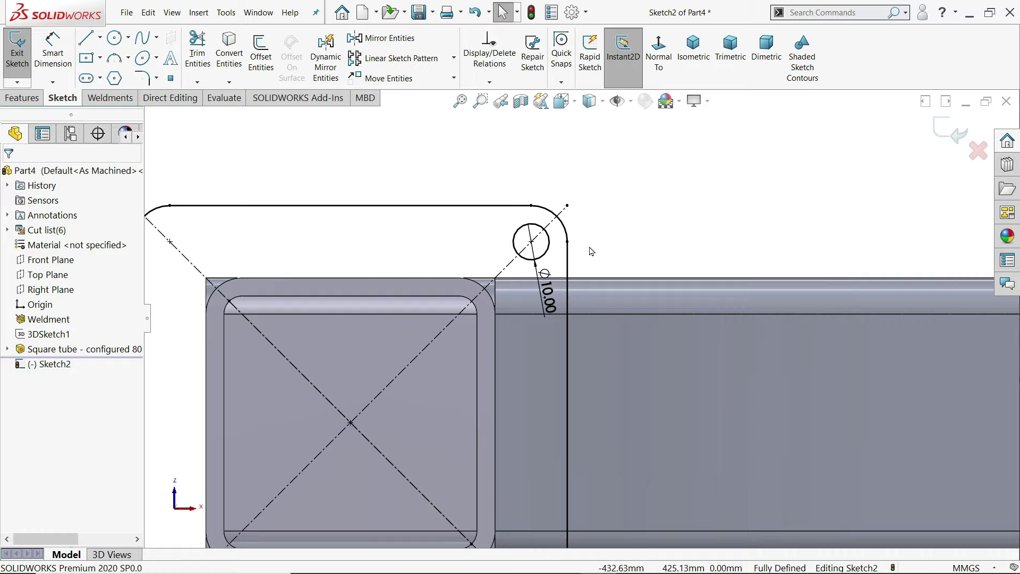
- Dimension the circle centre 10 mm below the square's top edge as a driven dimension
click(49, 68)
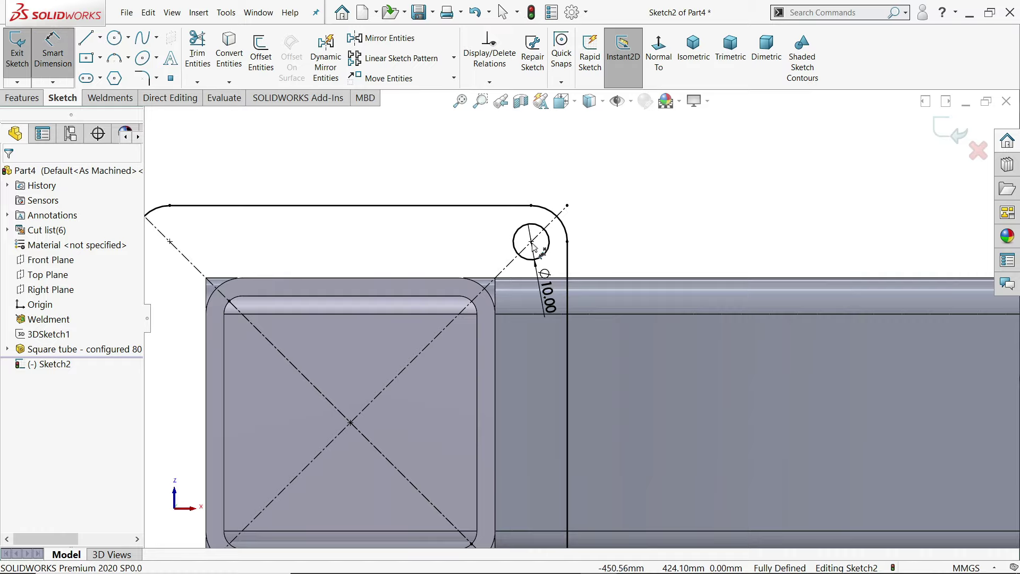
click(531, 242)
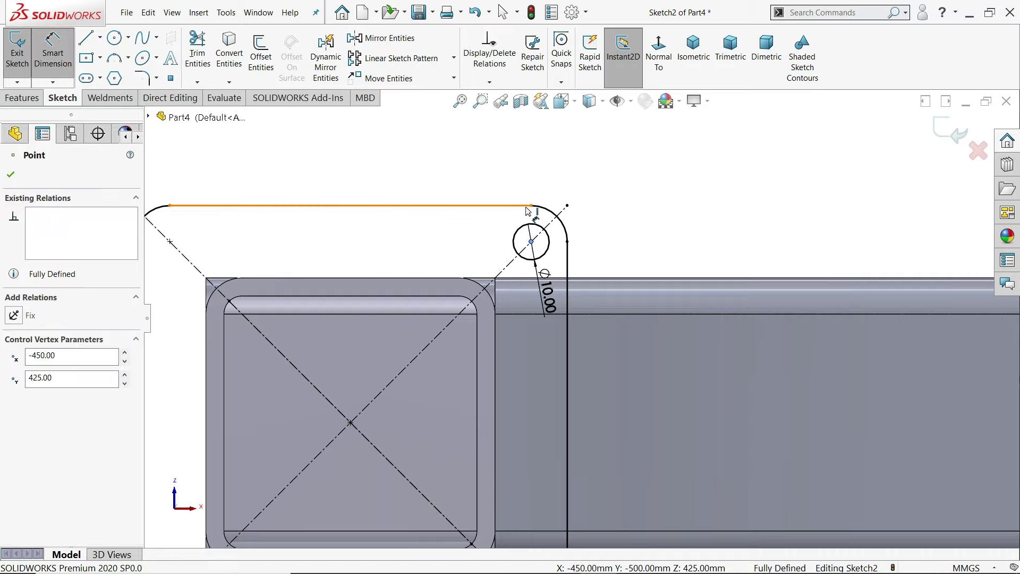
click(529, 206)
click(634, 228)
click(576, 180)
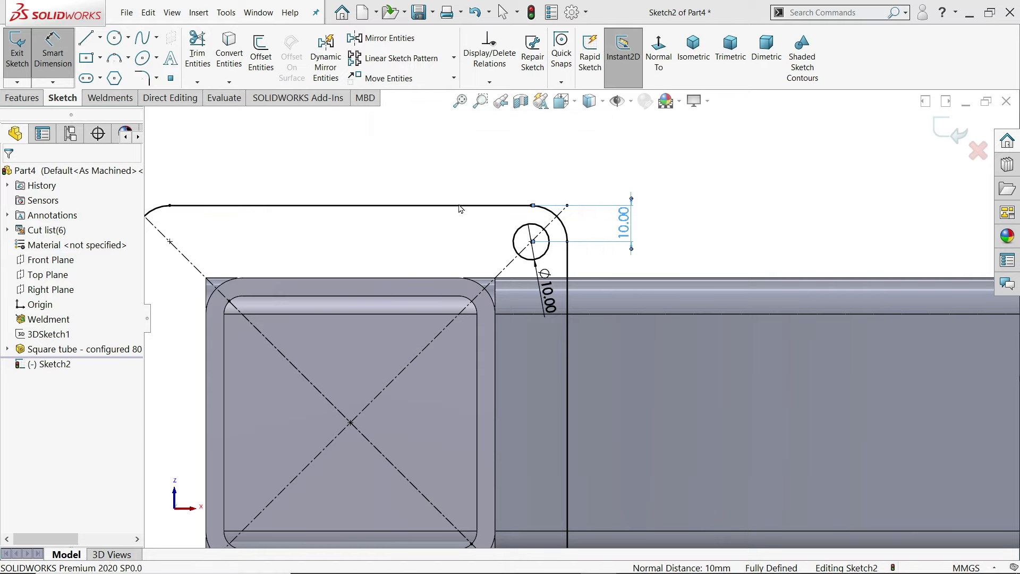
click(100, 38)
click(114, 69)
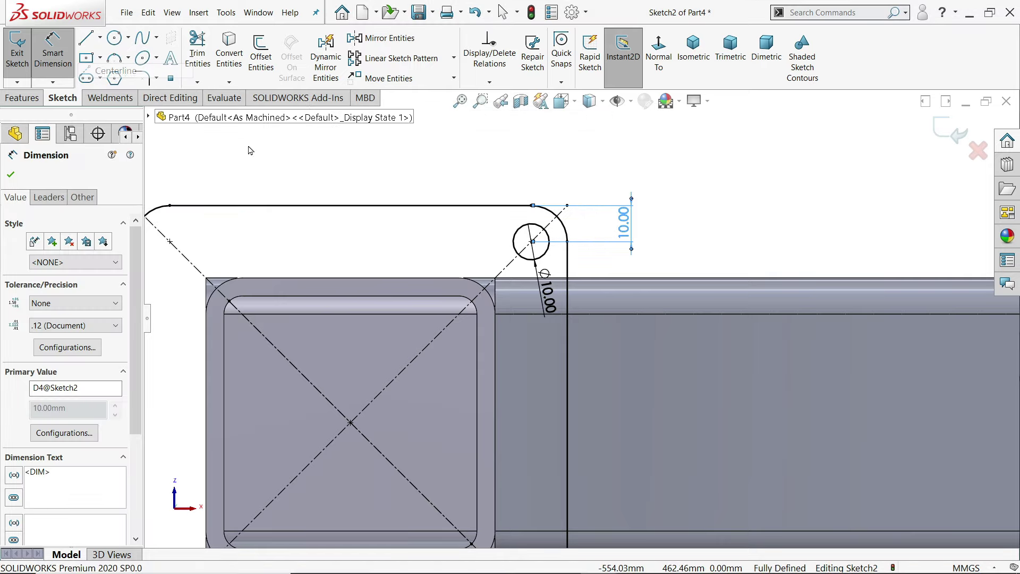
scroll(600, 344, up, 2)
scroll(440, 439, down, 3)
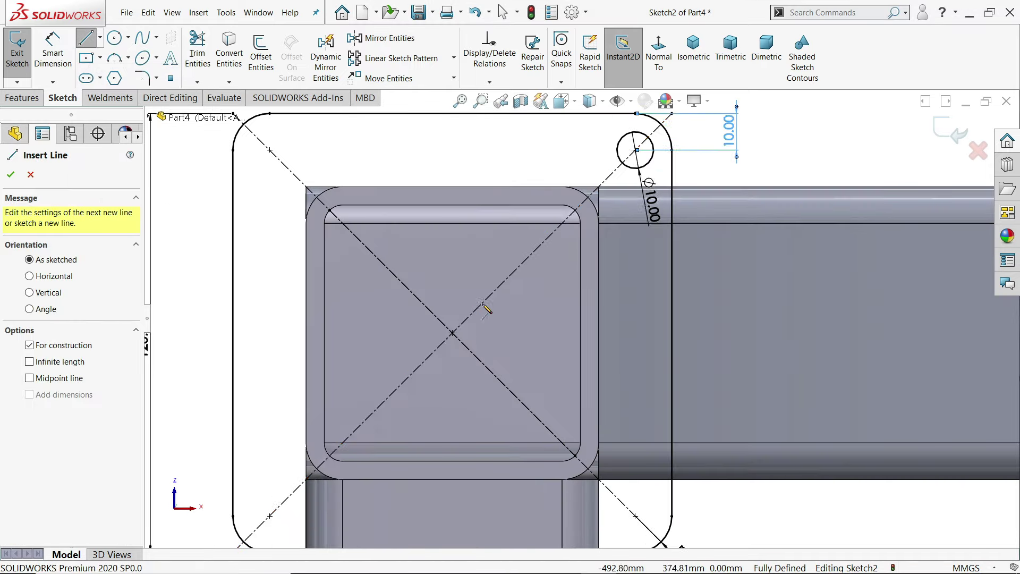
- Draw vertical and horizontal construction centerlines through the square's centre
click(453, 114)
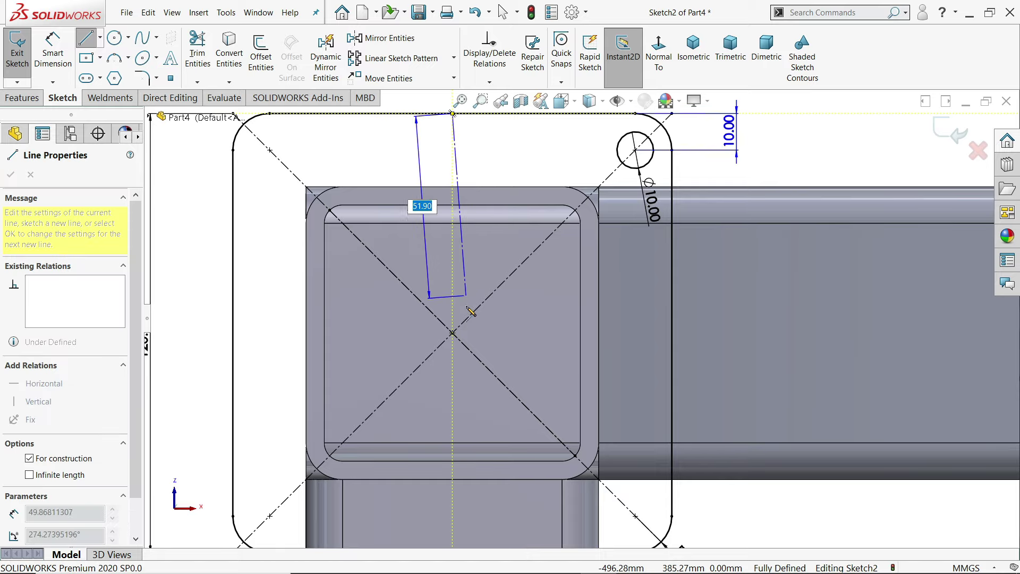
click(452, 332)
click(672, 333)
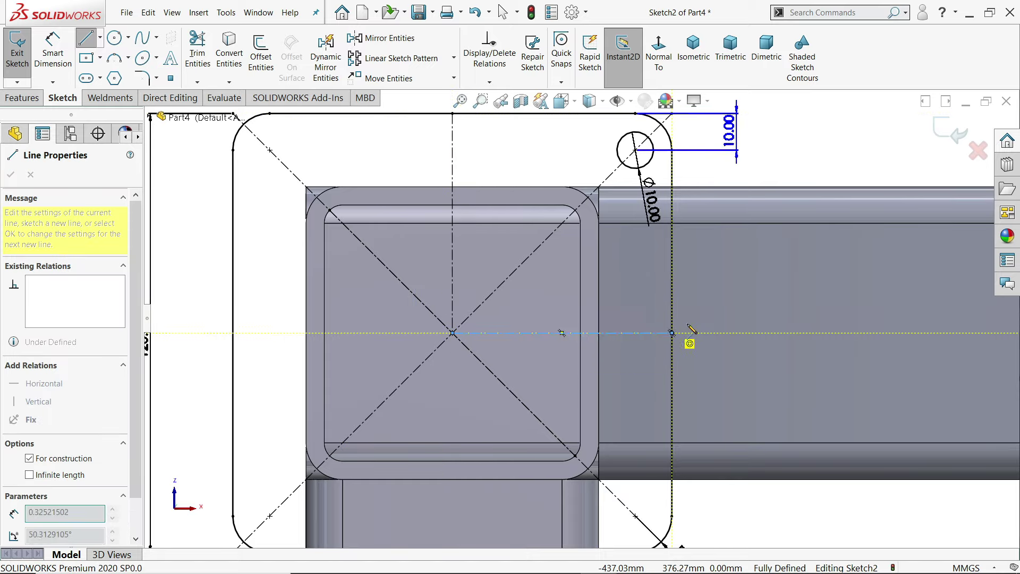
right_click(711, 268)
click(749, 278)
scroll(664, 268, up, 2)
scroll(627, 221, down, 2)
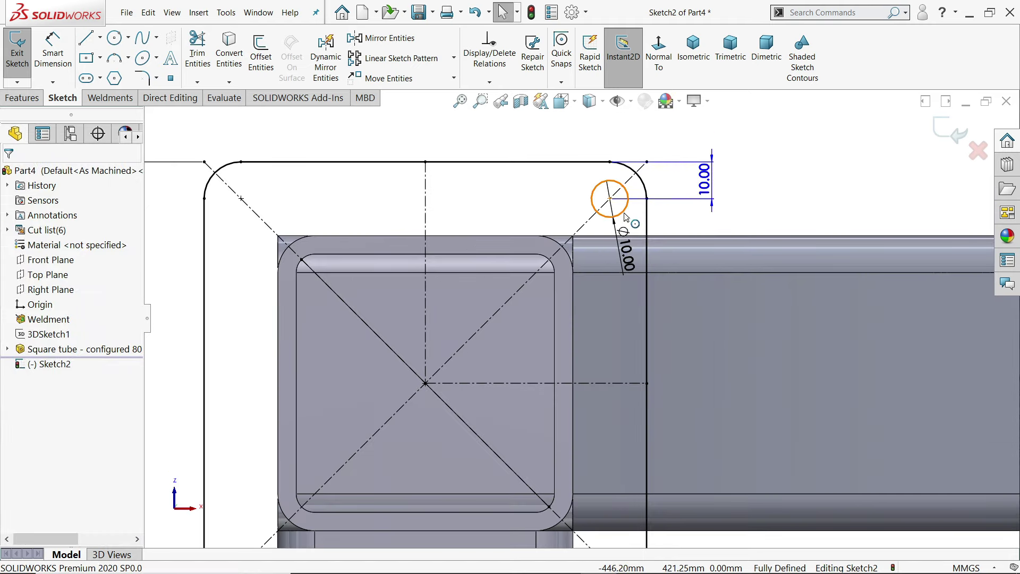
- Mirror the top-right hole across the vertical centerline to the top-left corner
click(625, 216)
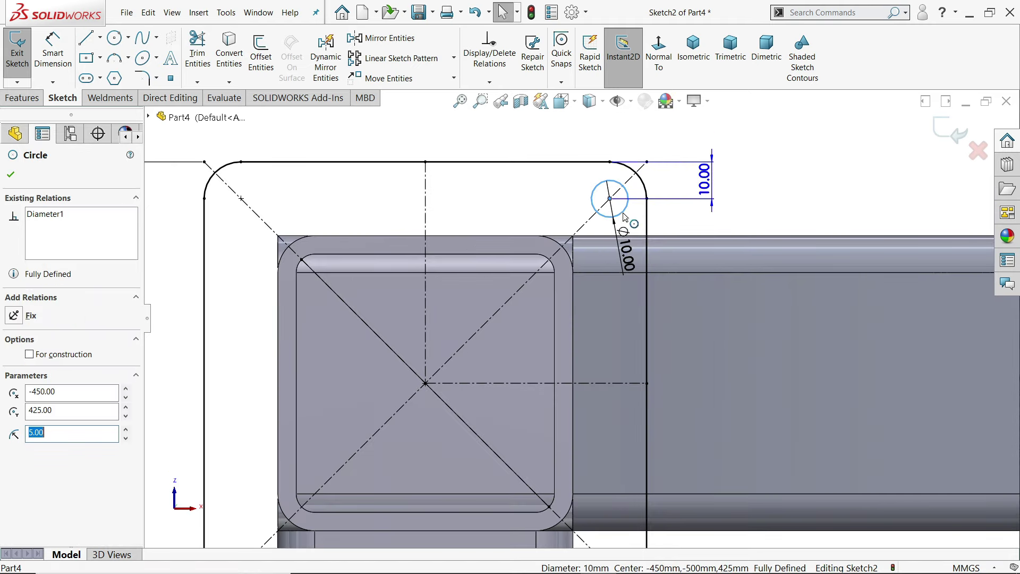
ctrl+click(426, 208)
click(382, 37)
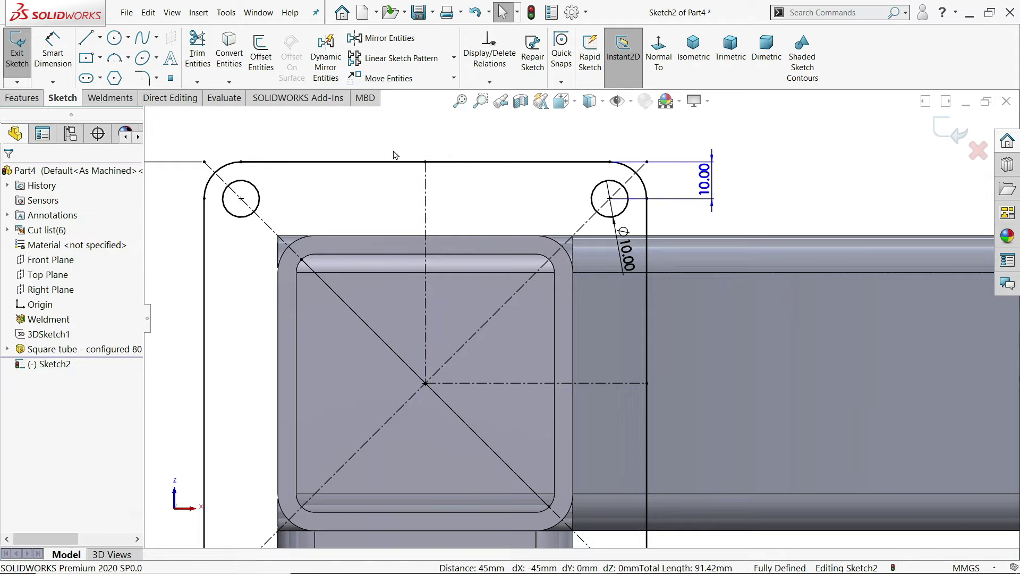
- Mirror both top holes across the horizontal centerline to the bottom corners
click(259, 201)
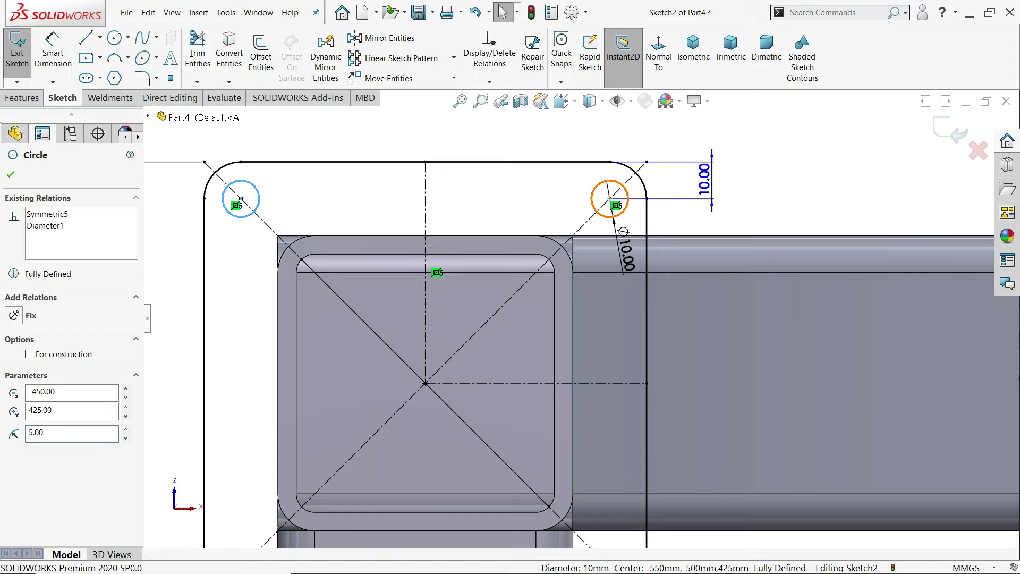
ctrl+click(626, 208)
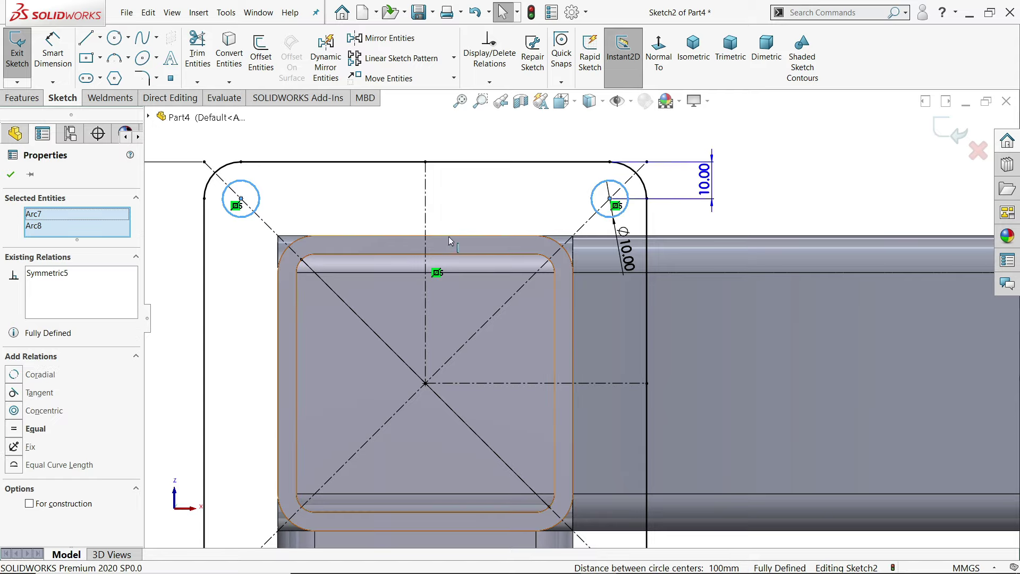
ctrl+click(482, 384)
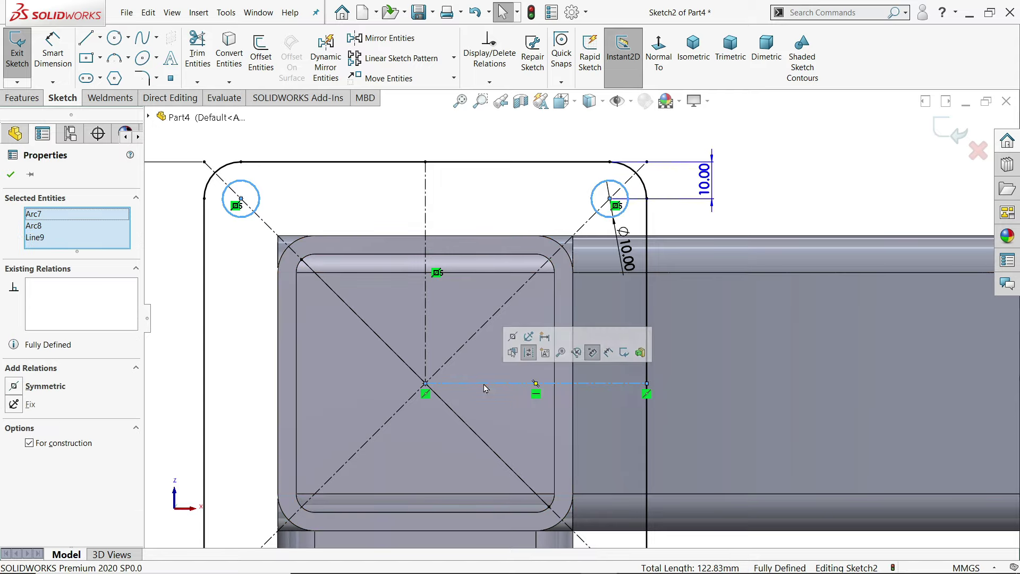
click(401, 39)
scroll(485, 210, up, 2)
scroll(528, 434, down, 2)
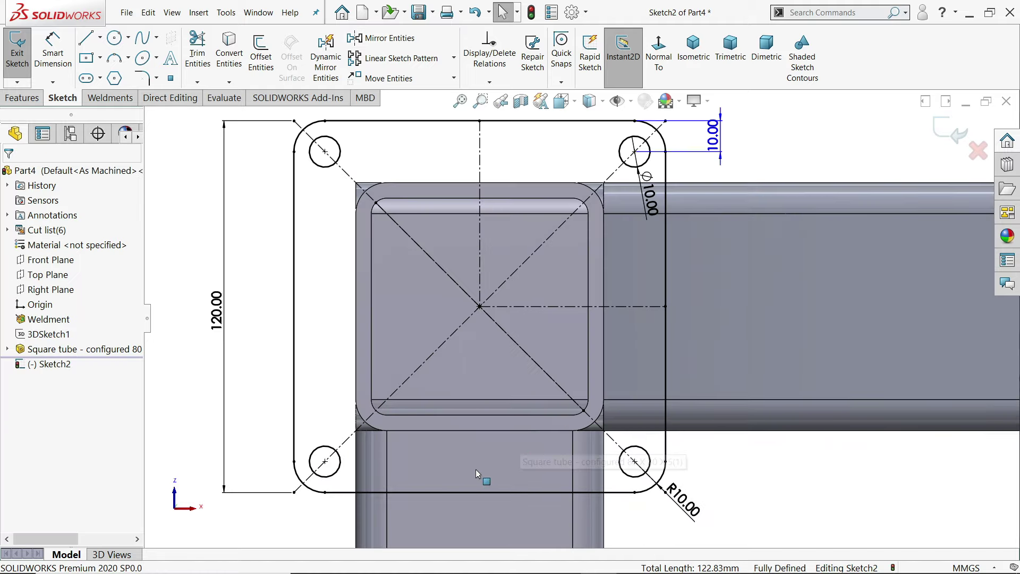
- Extrude the plate sketch 10 mm blind to create Boss-Extrude1
click(22, 97)
click(23, 51)
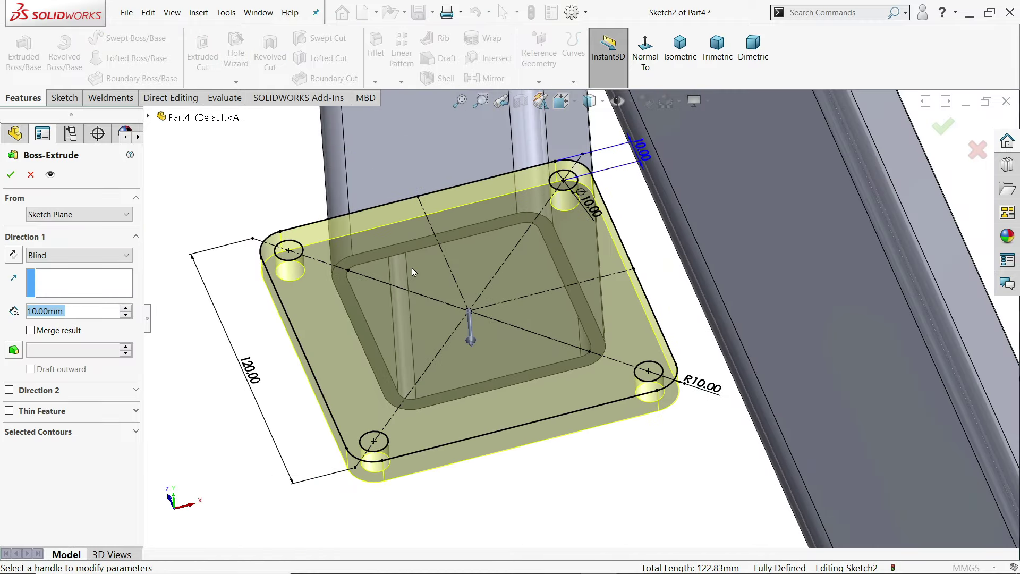
middle_drag(254, 167, 140, 329)
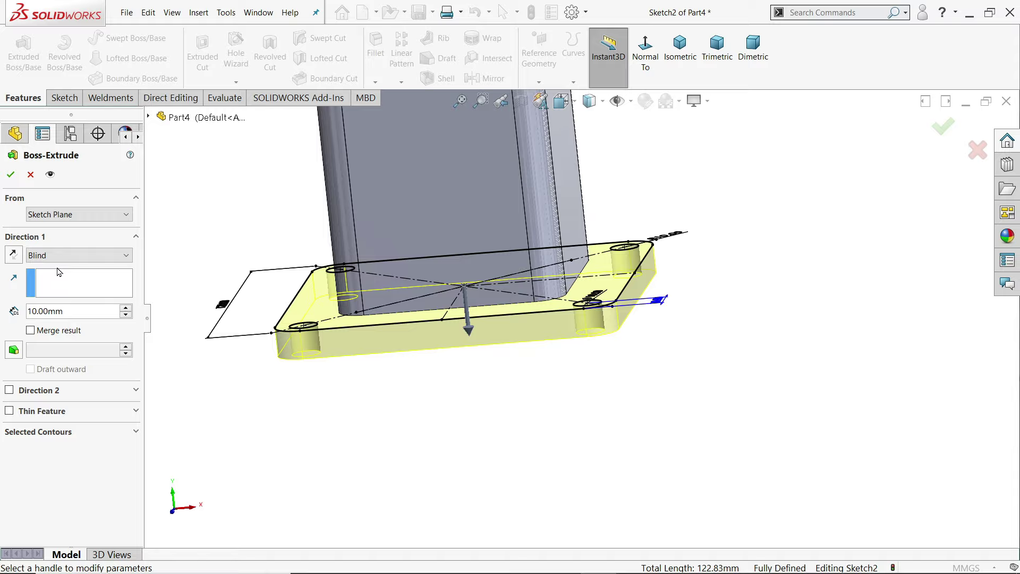
double_click(35, 311)
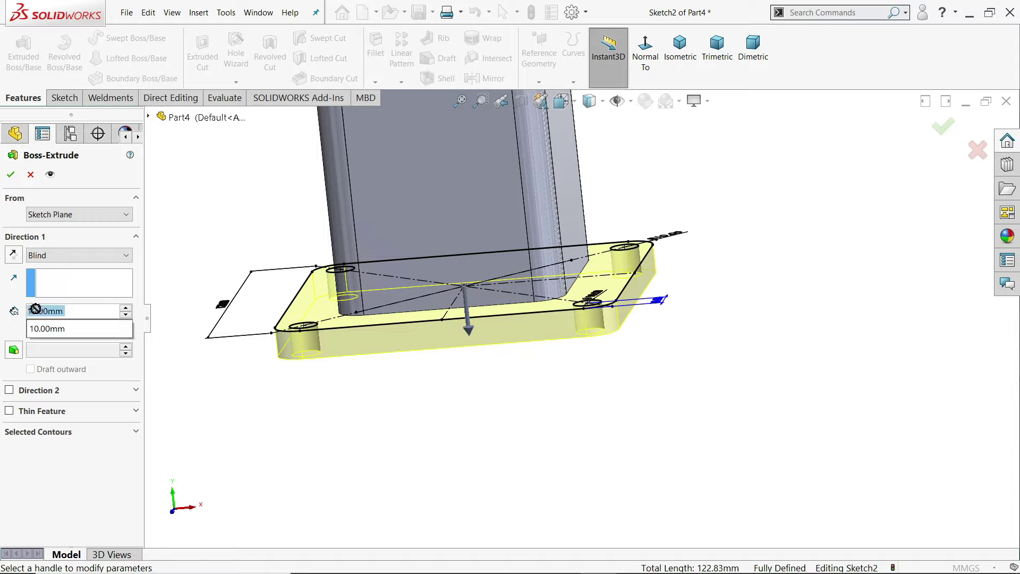
click(10, 175)
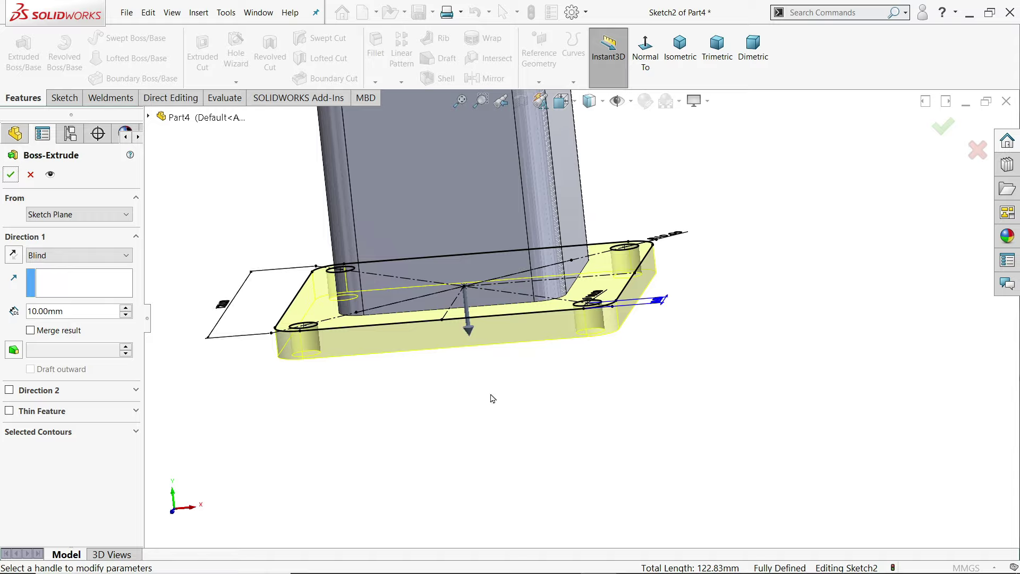
click(11, 174)
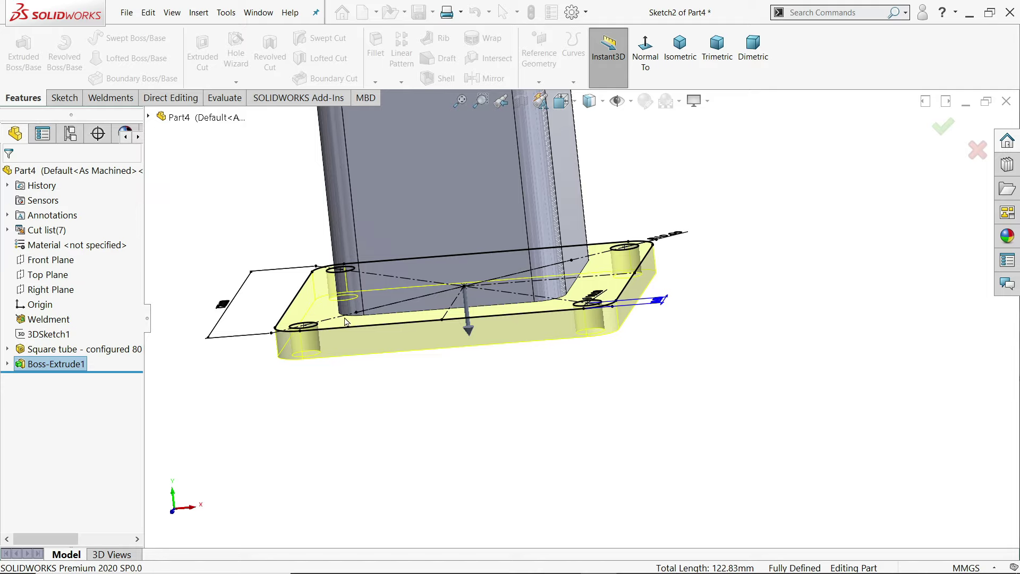
middle_drag(551, 389, 518, 431)
- Start an End Cap on the top square tube's open end face
click(519, 431)
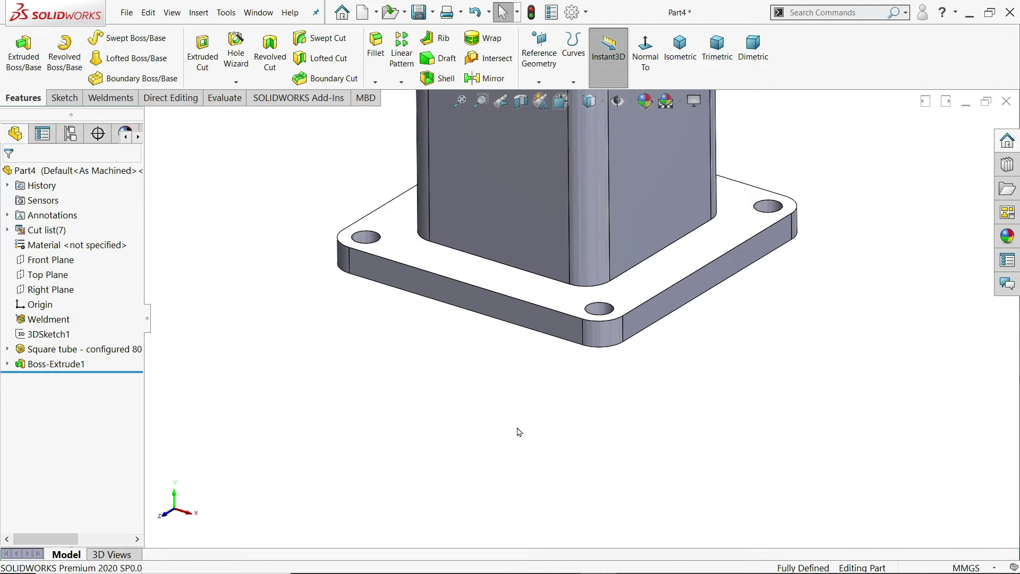
scroll(519, 432, up, 6)
scroll(621, 241, up, 5)
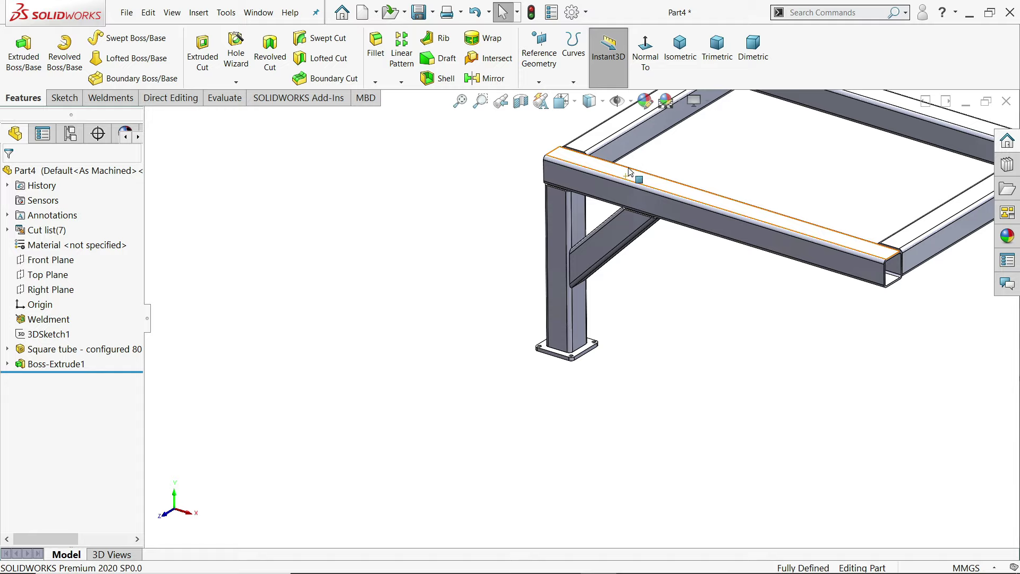
middle_drag(590, 212, 683, 256)
scroll(473, 172, up, 8)
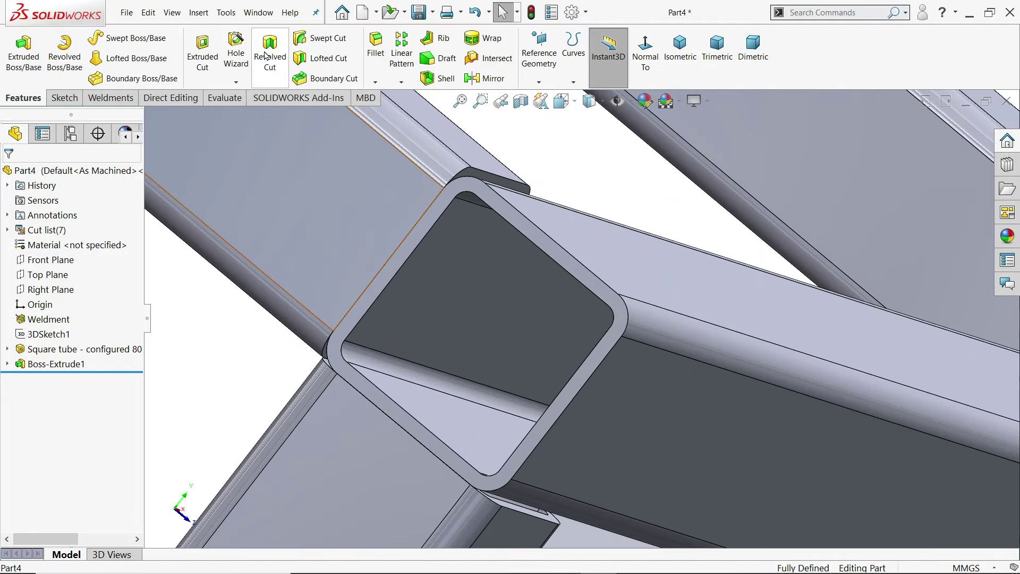
click(109, 98)
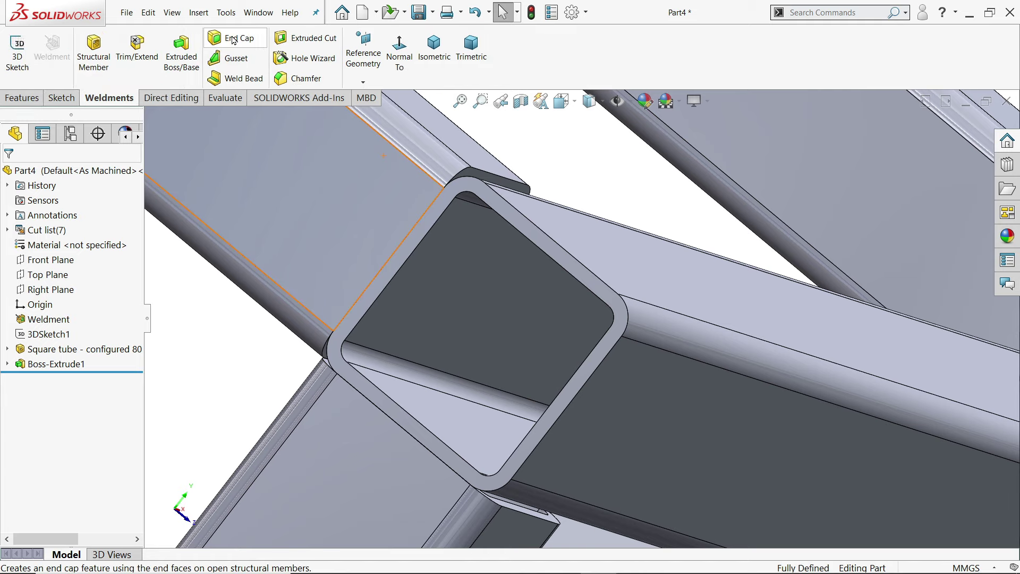
click(223, 38)
click(457, 187)
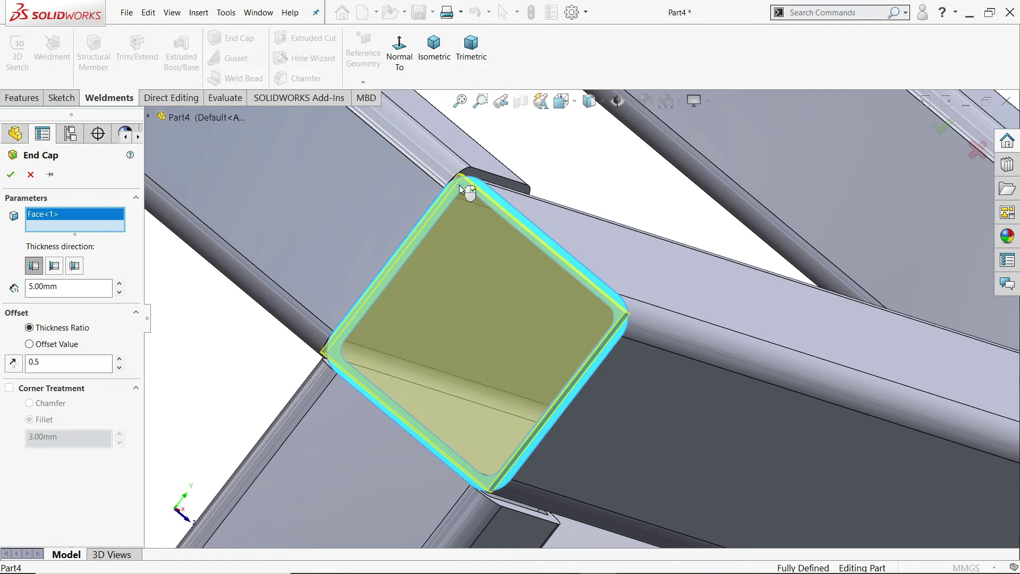
scroll(558, 309, up, 5)
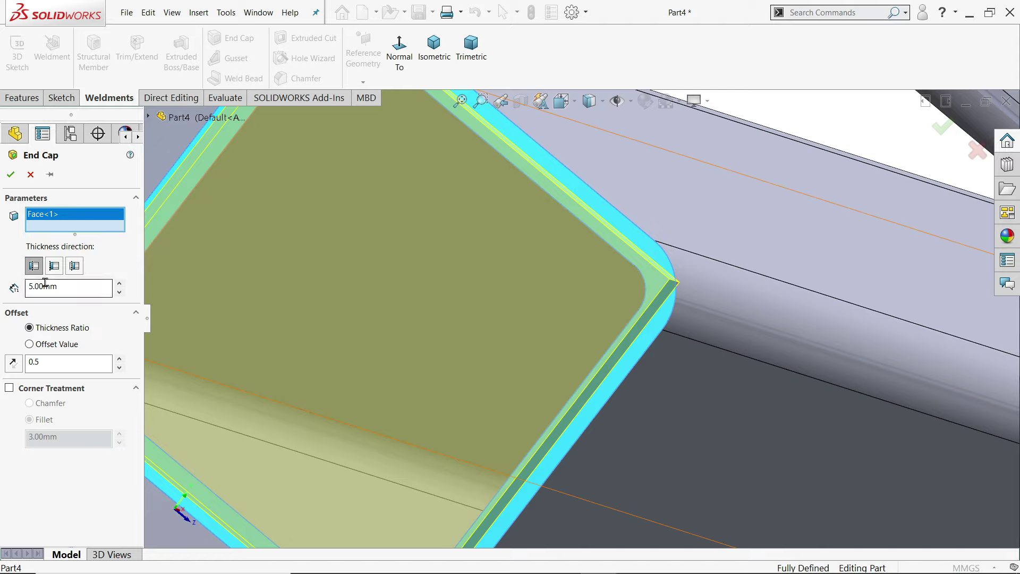
- Keep the end cap at 5 mm thickness with a 0.5 offset ratio
double_click(63, 287)
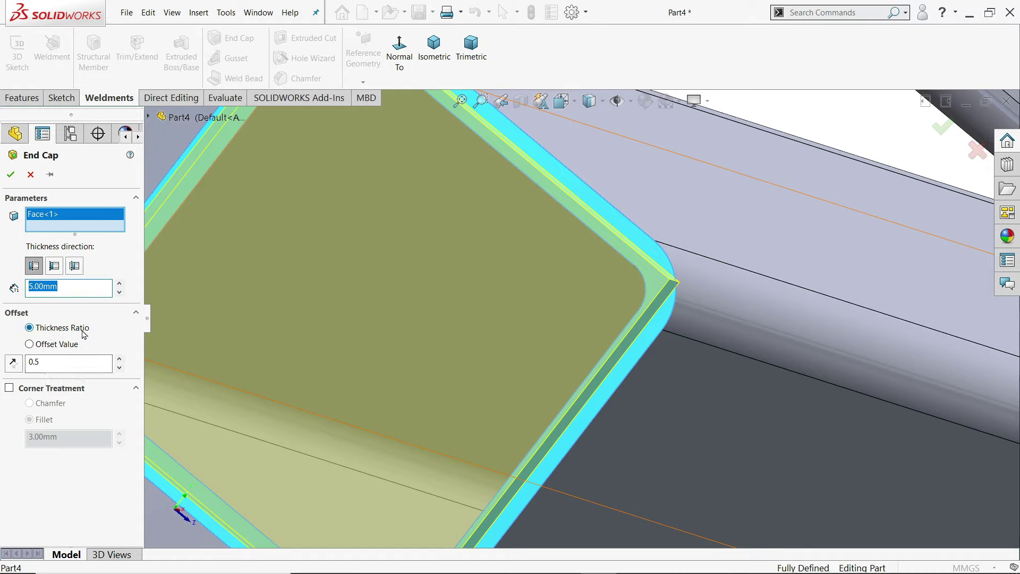
double_click(45, 361)
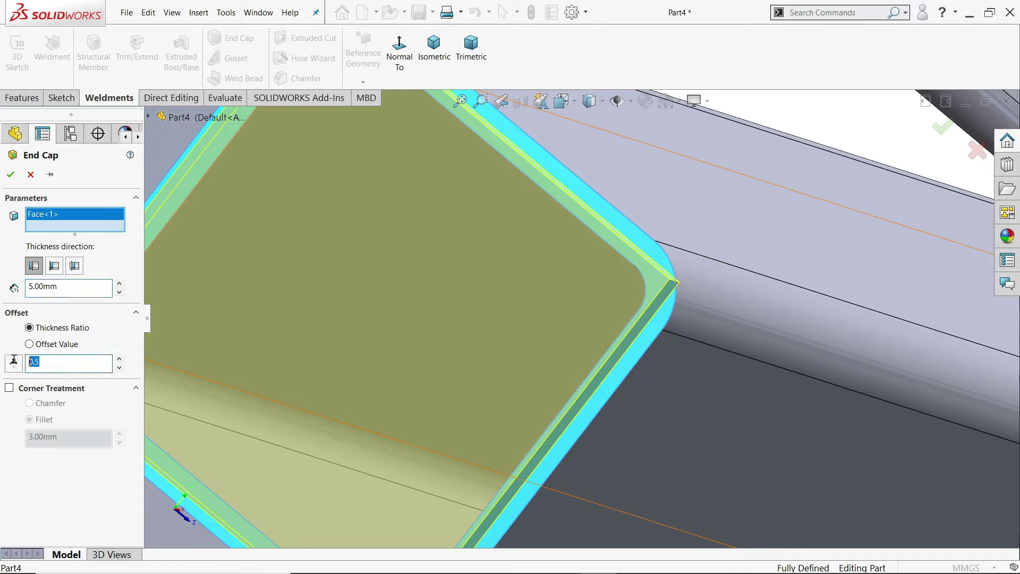
text(0)
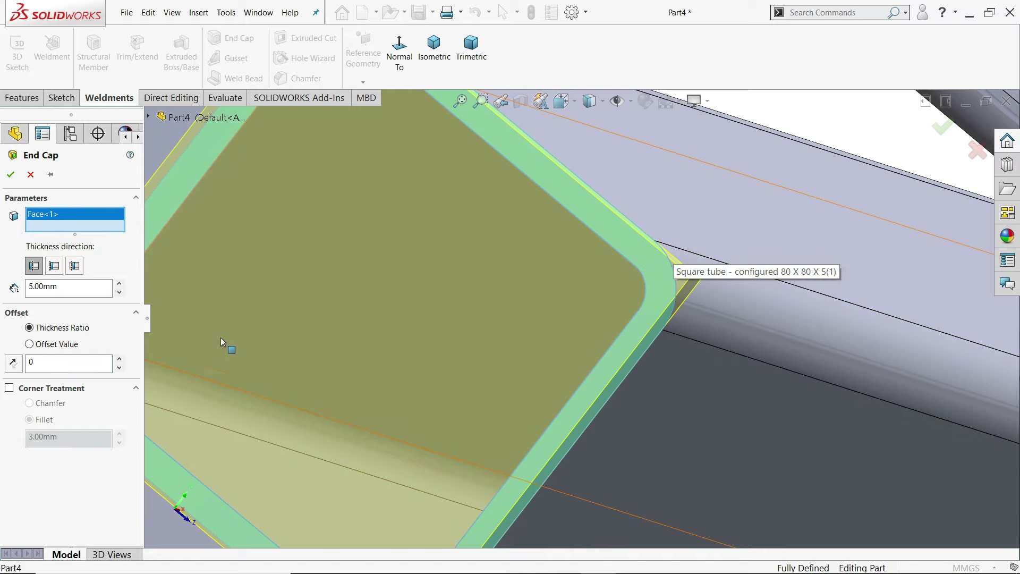
double_click(48, 363)
text(0.5)
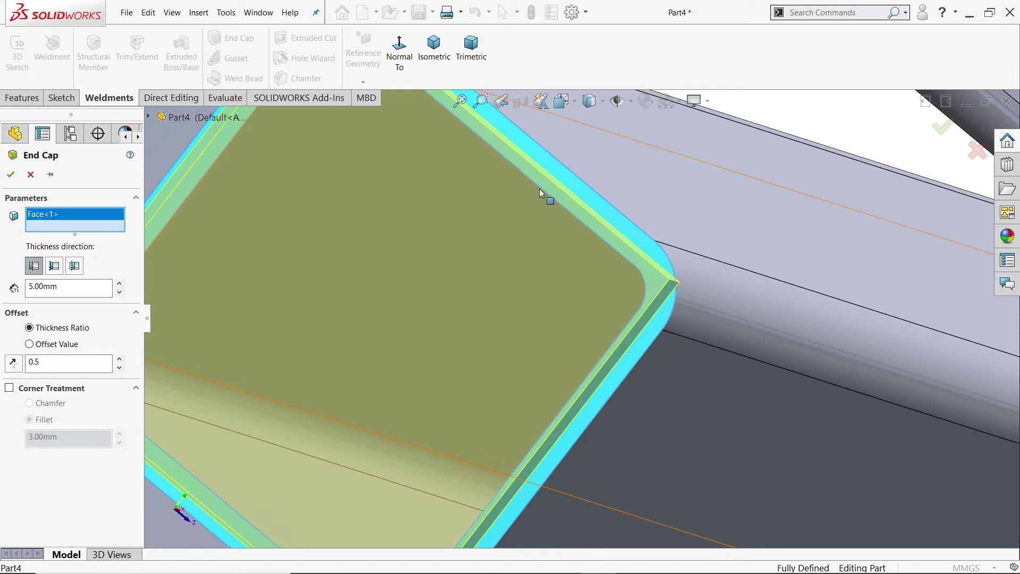
scroll(546, 211, up, 3)
scroll(525, 229, down, 5)
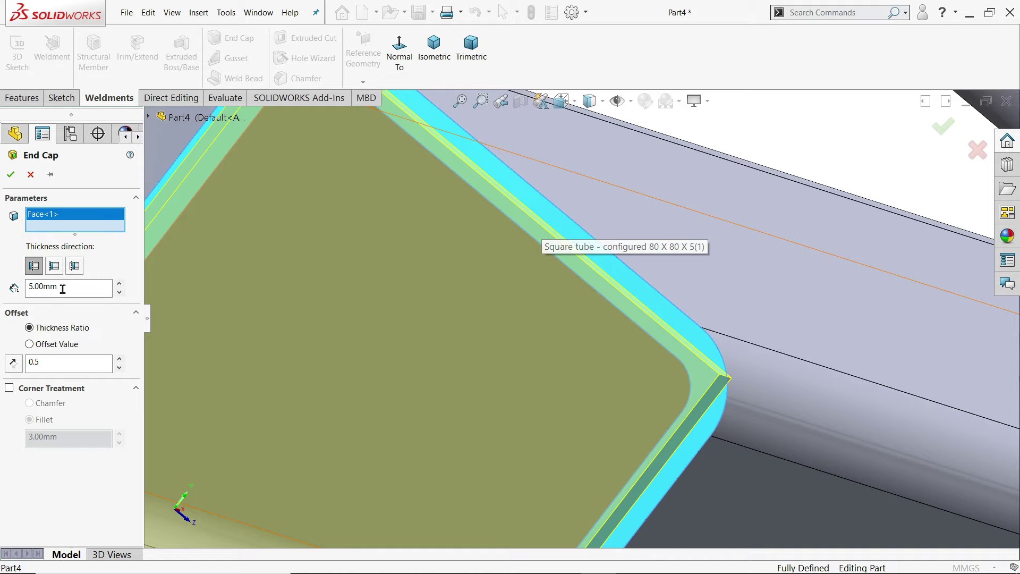
- Enable 10 mm fillet corner treatment and accept End cap1
click(9, 387)
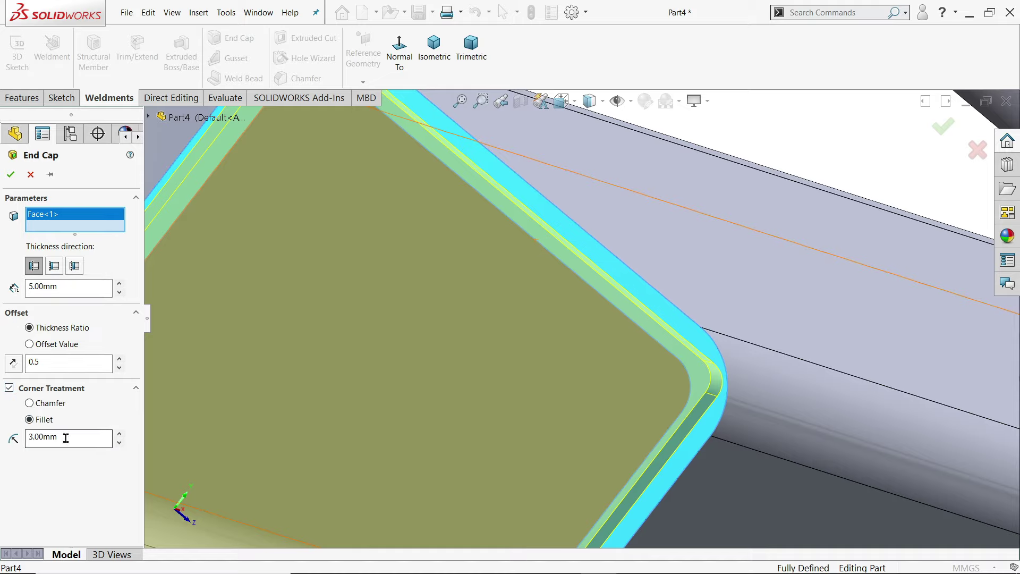
double_click(65, 437)
text(10)
key(Return)
scroll(568, 411, up, 3)
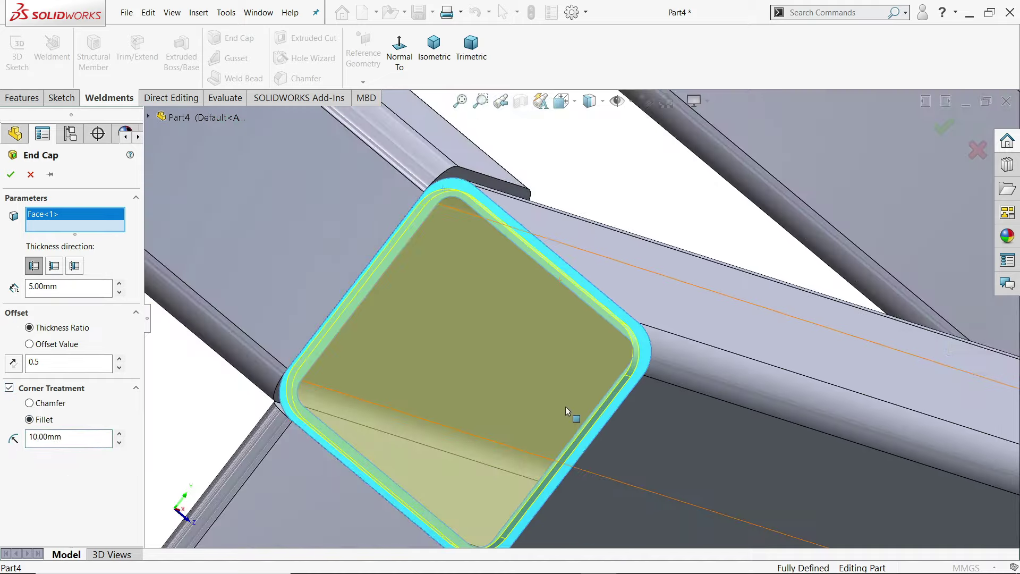
scroll(650, 354, down, 3)
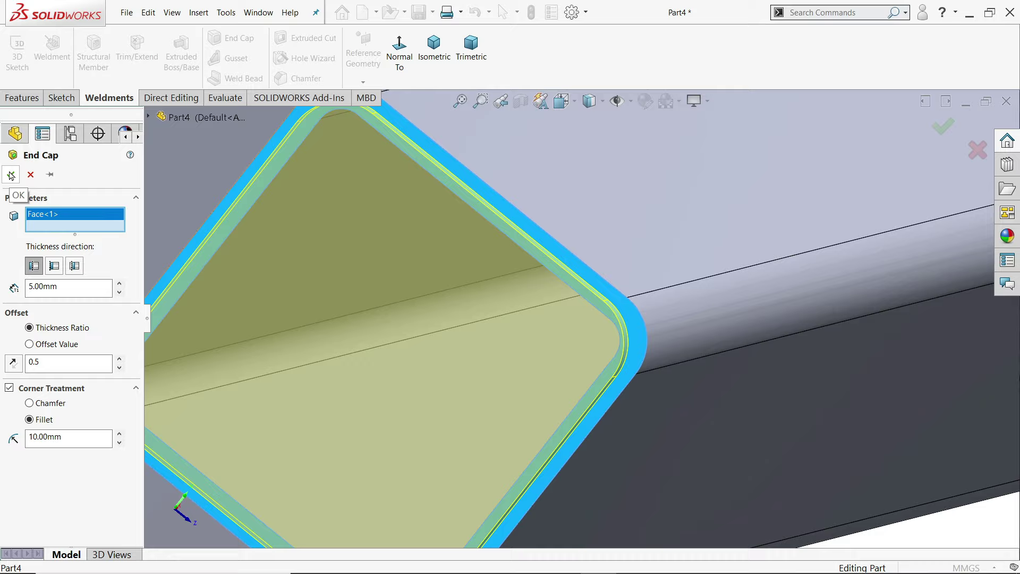
click(10, 176)
scroll(532, 274, up, 4)
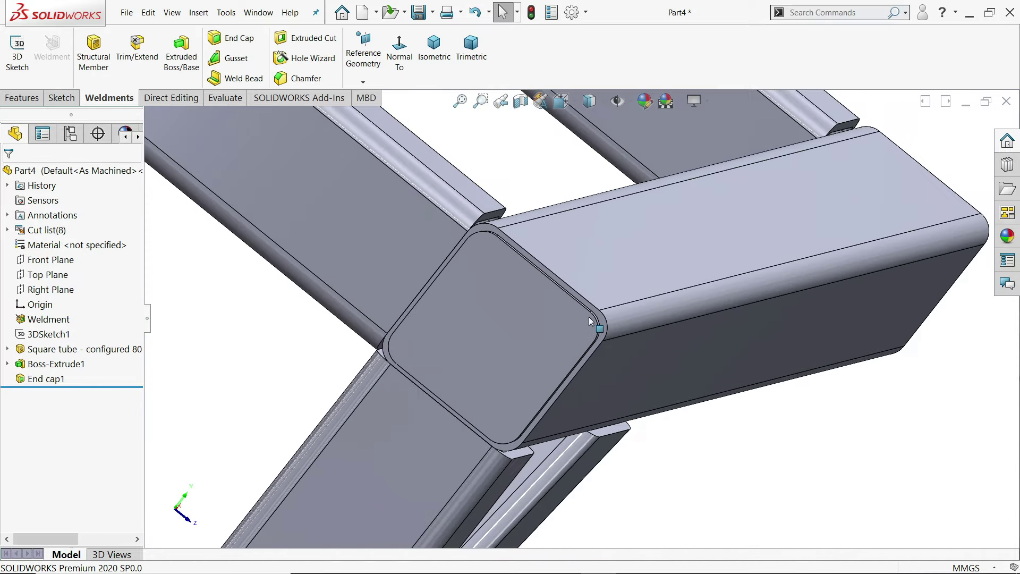
middle_drag(568, 281, 501, 362)
scroll(556, 312, down, 8)
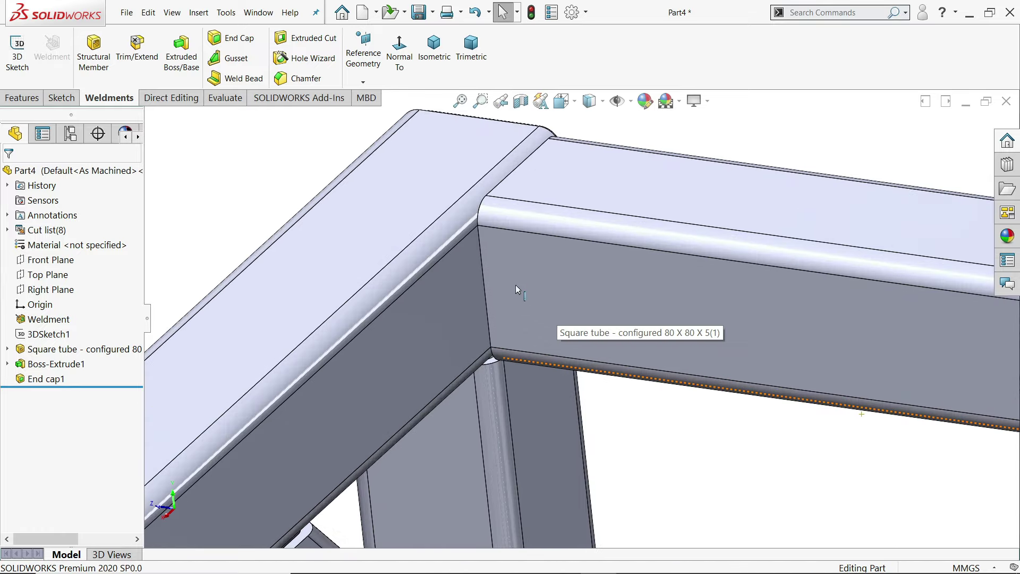
- Set up a gusset with 100 × 100 mm sides, 20 mm chamfer and 10 mm thickness
click(237, 59)
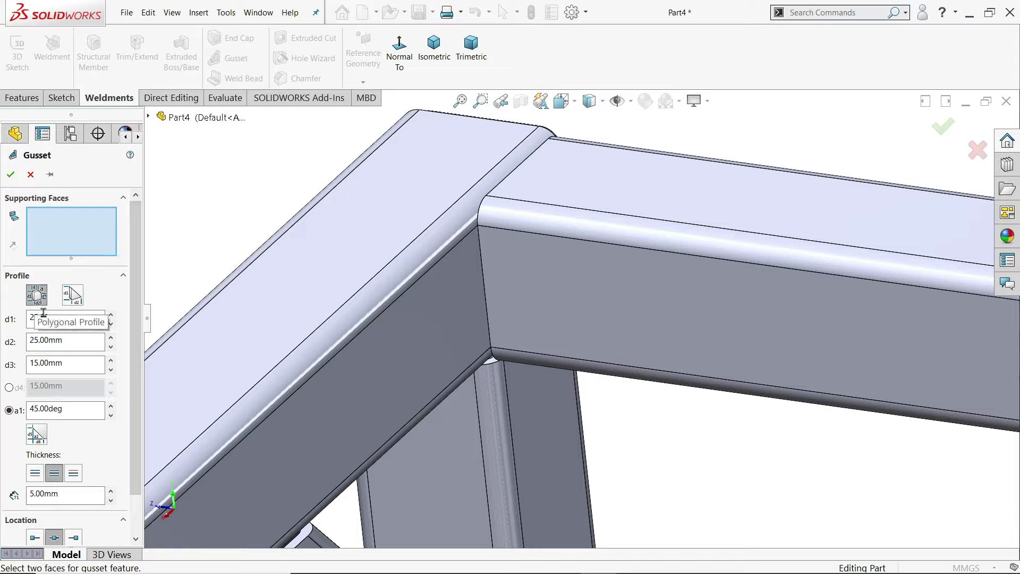
click(62, 318)
text(100)
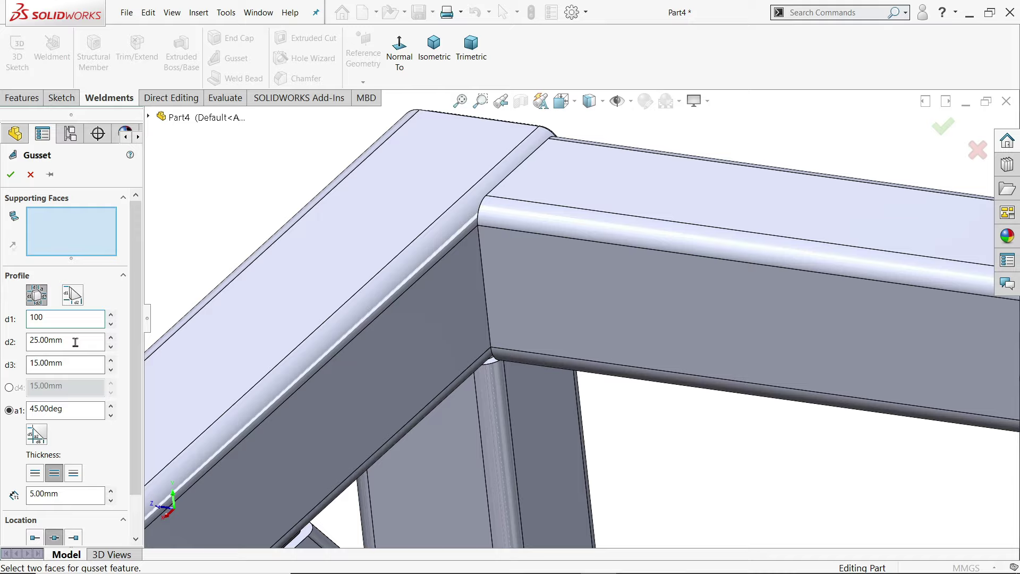
key(Tab)
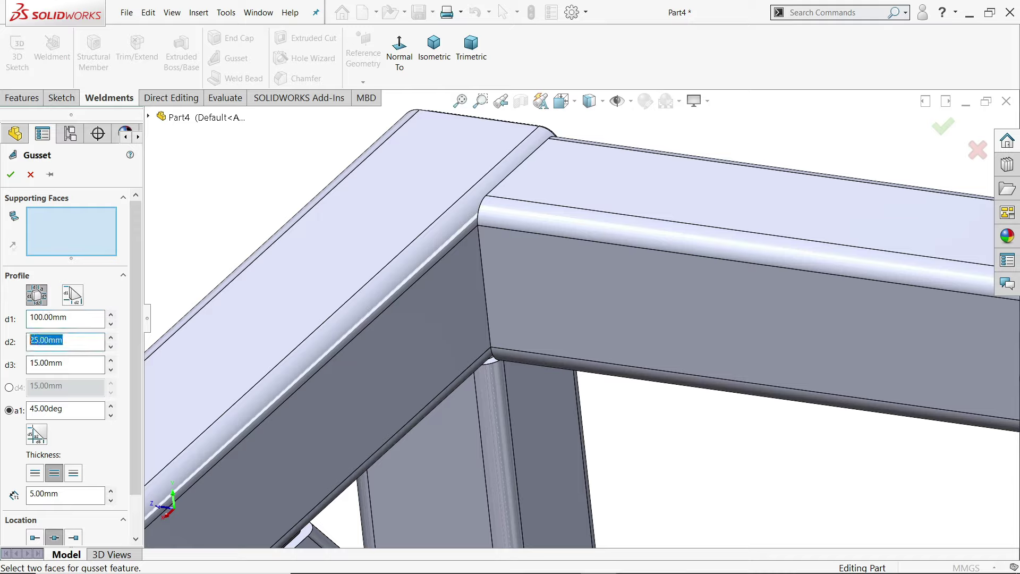
text(100)
click(76, 364)
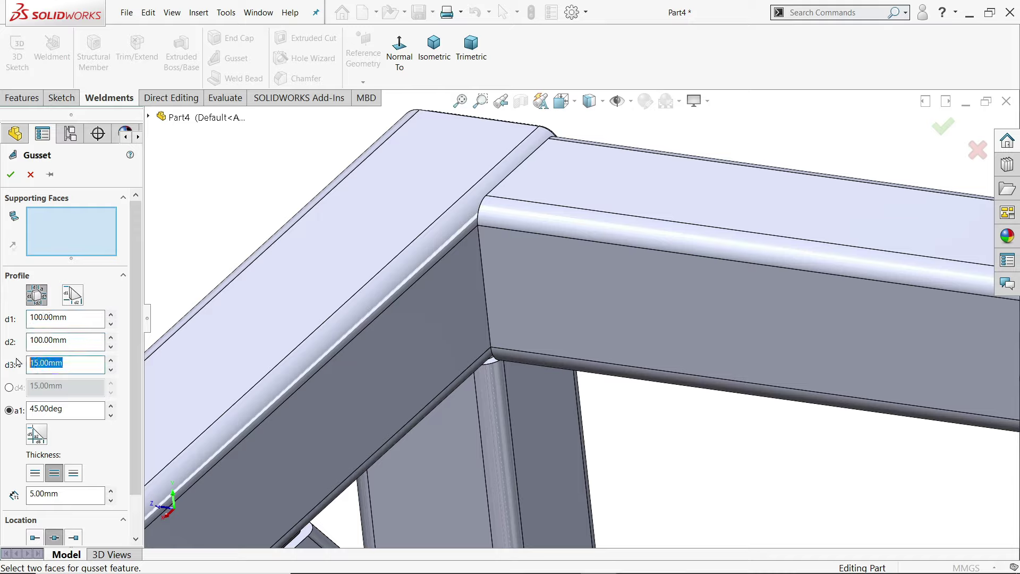
text(20)
scroll(54, 433, down, 2)
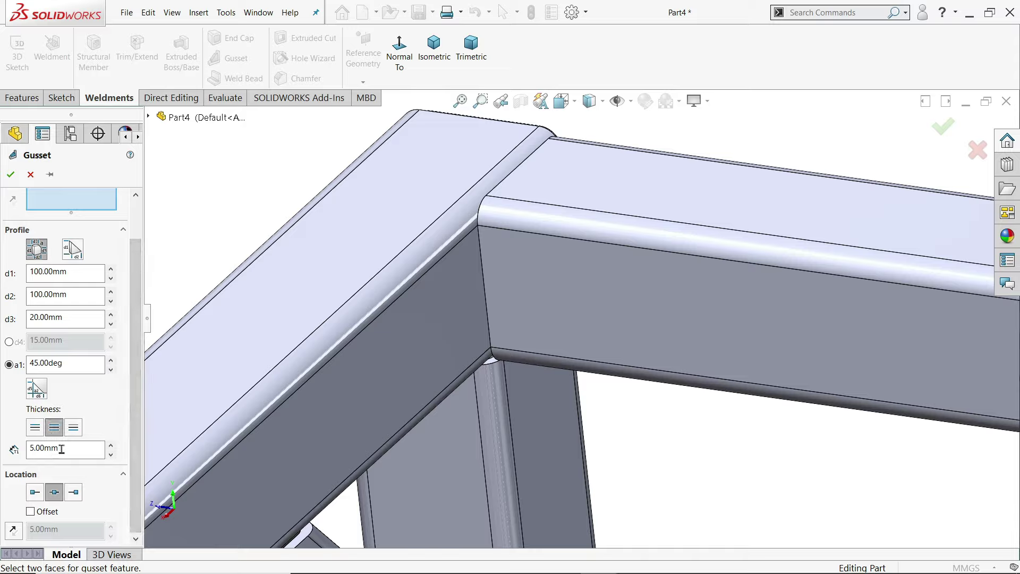
click(56, 447)
text(10)
key(Return)
- Place the gusset between the inclined tube and horizontal rail faces at mid point, no offset
click(467, 312)
click(528, 294)
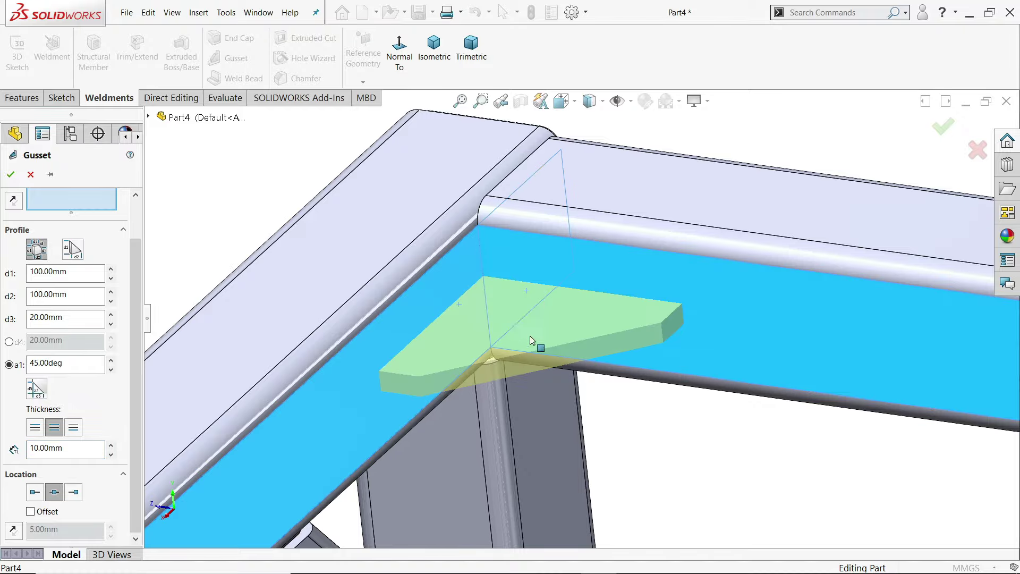
middle_drag(531, 340, 106, 425)
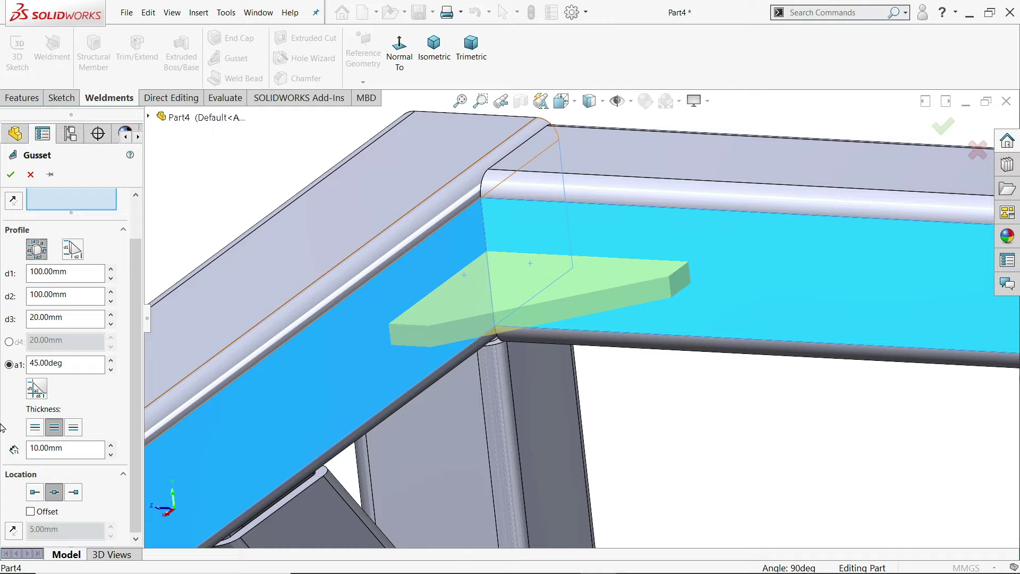
click(73, 492)
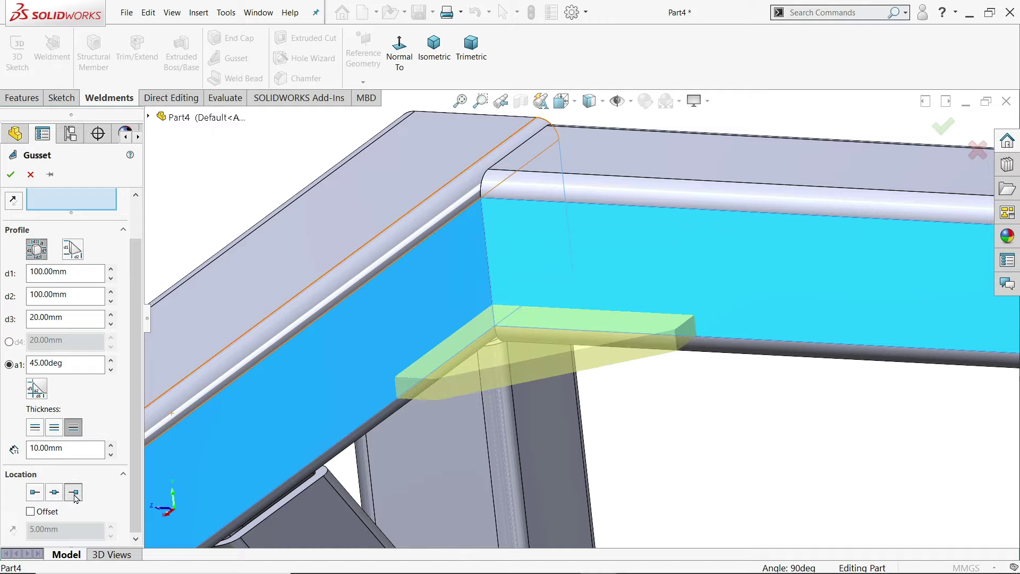
click(35, 493)
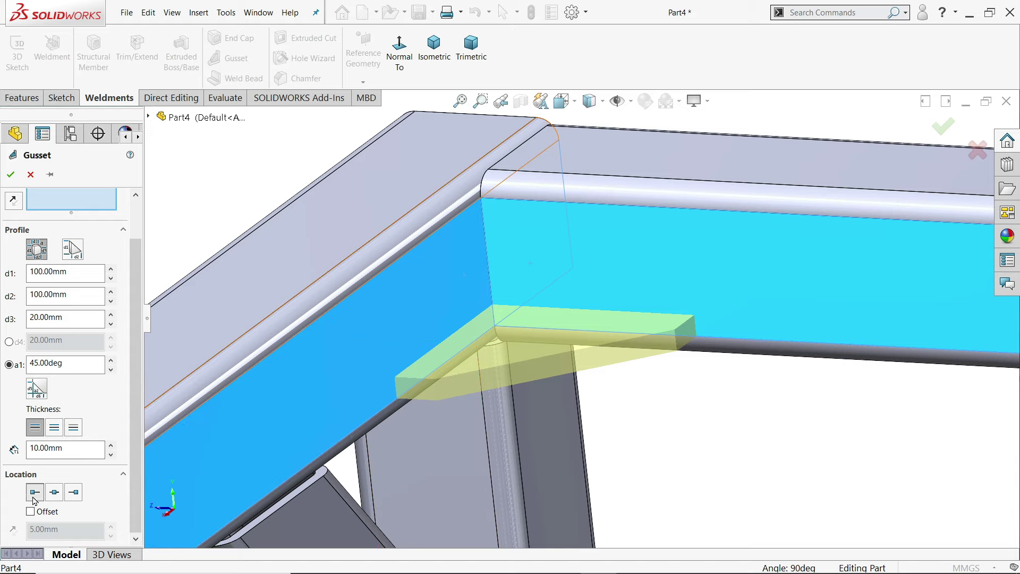
click(54, 493)
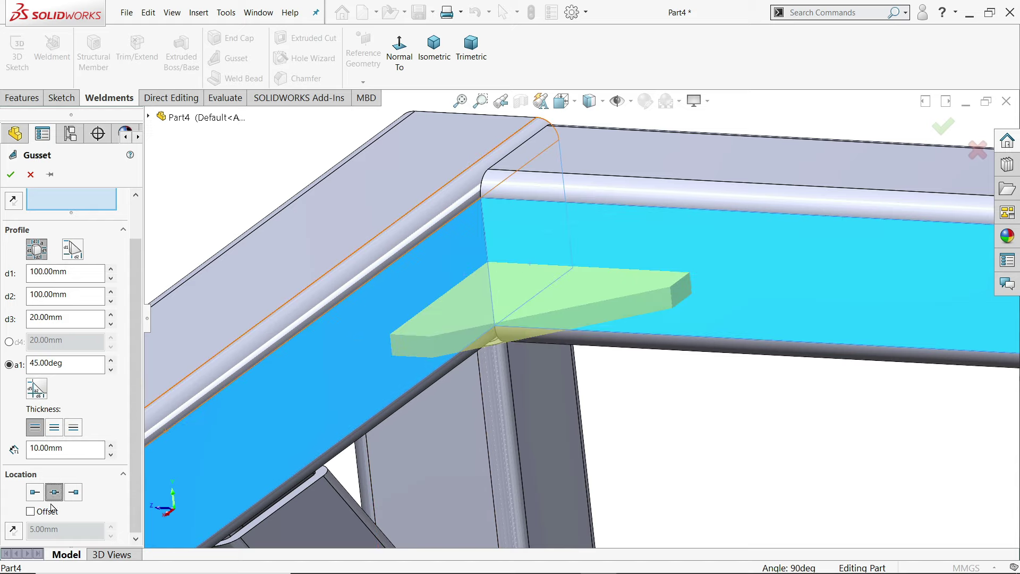
click(31, 513)
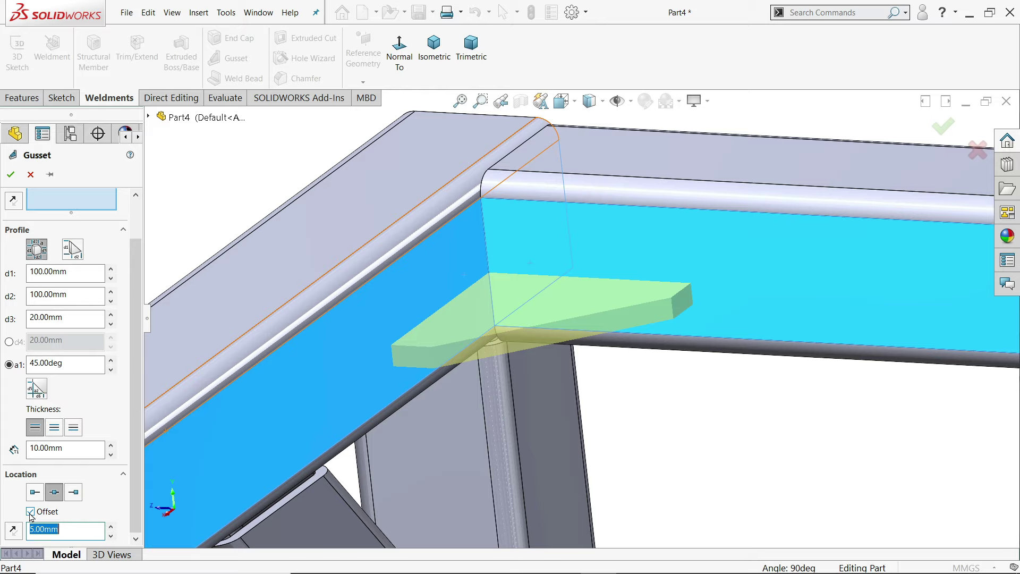
text(10)
key(Return)
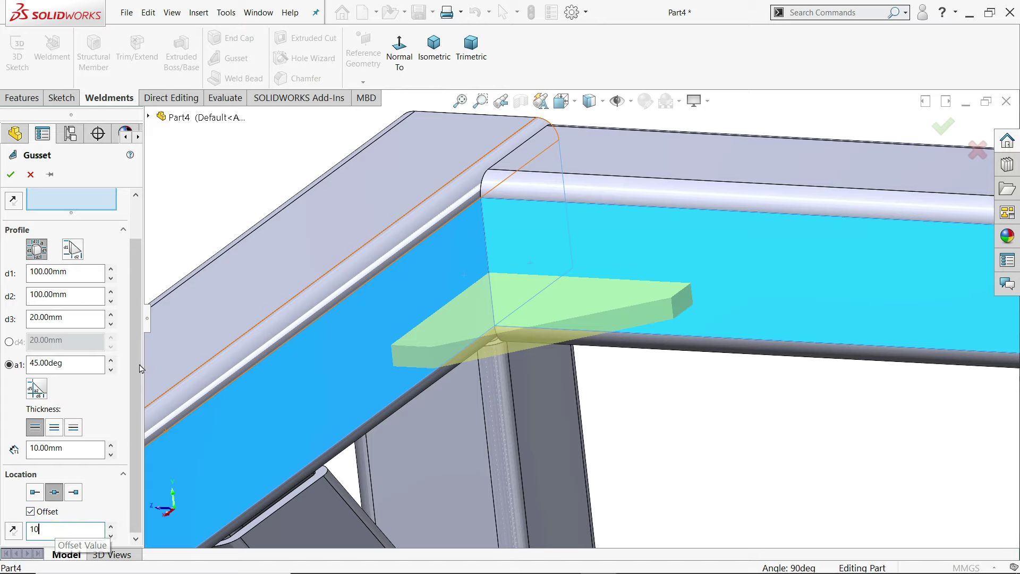
middle_drag(239, 300, 235, 232)
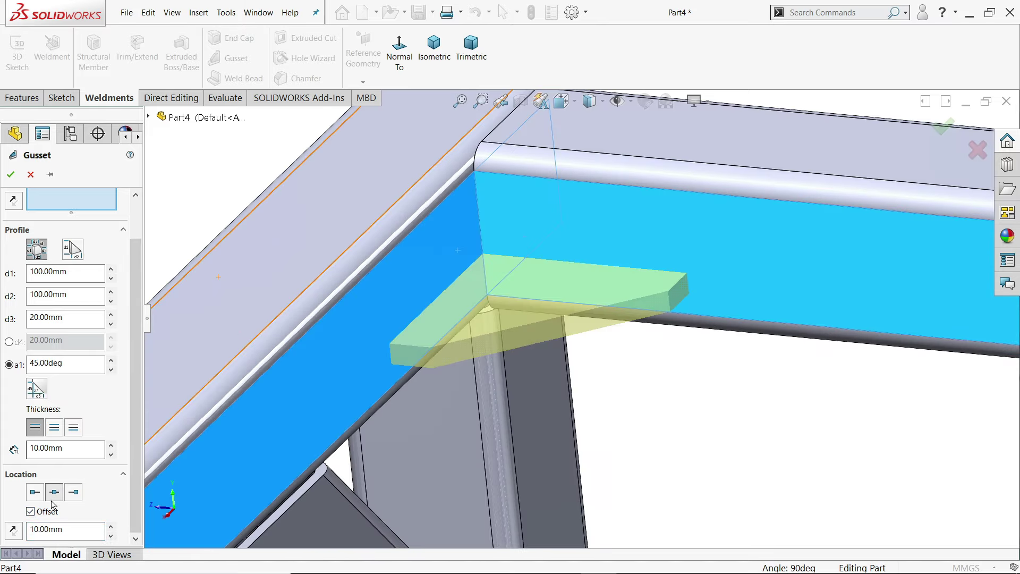
click(16, 530)
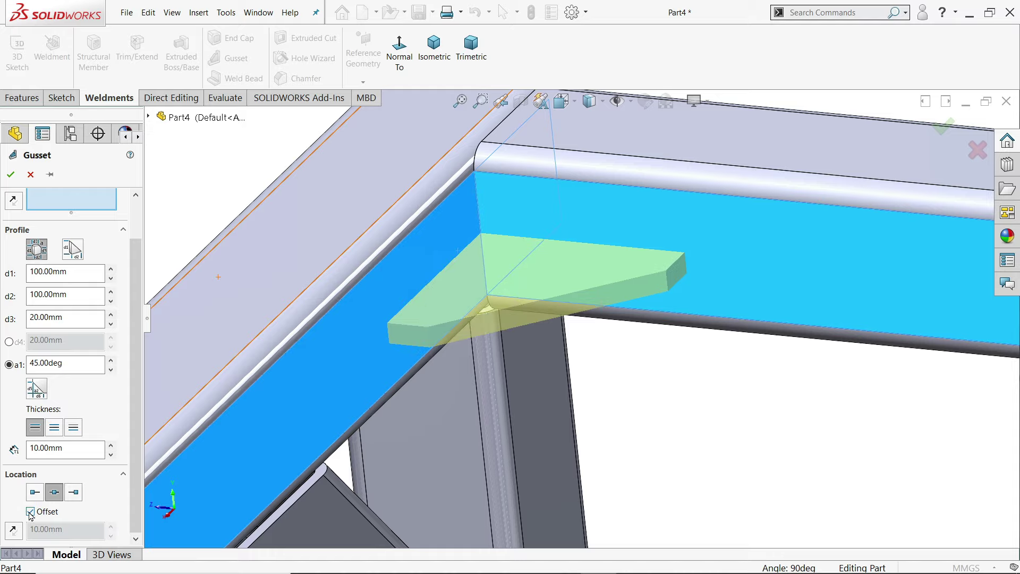
drag(136, 390, 151, 346)
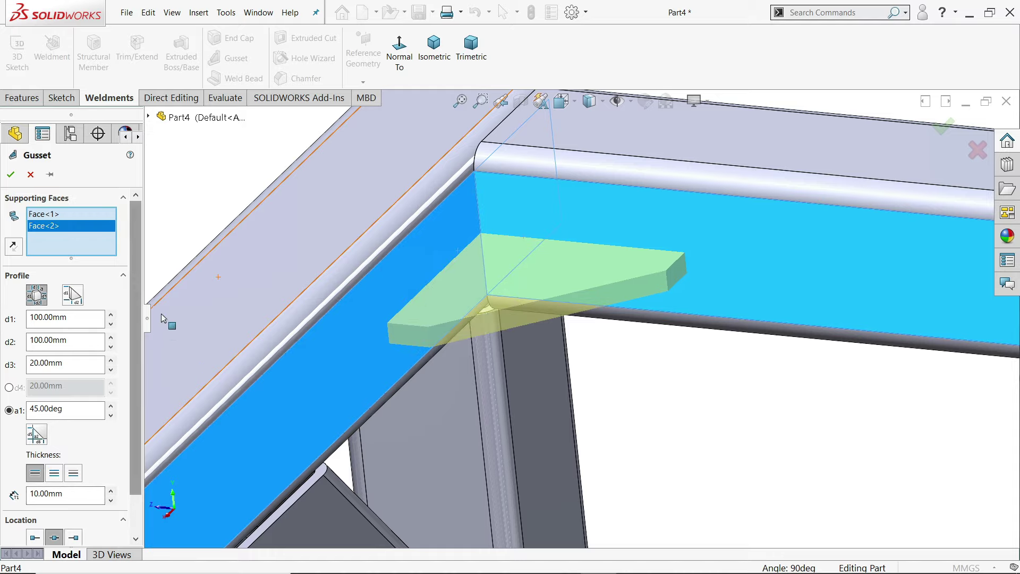
click(11, 174)
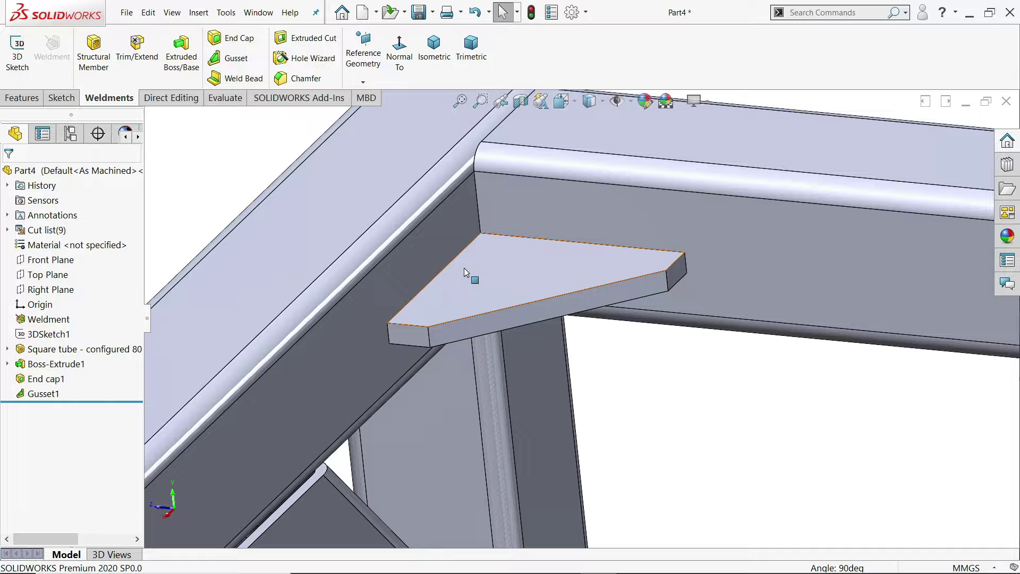
- Add a weld bead along the gusset-to-tube joint on both sides
middle_drag(467, 275, 467, 298)
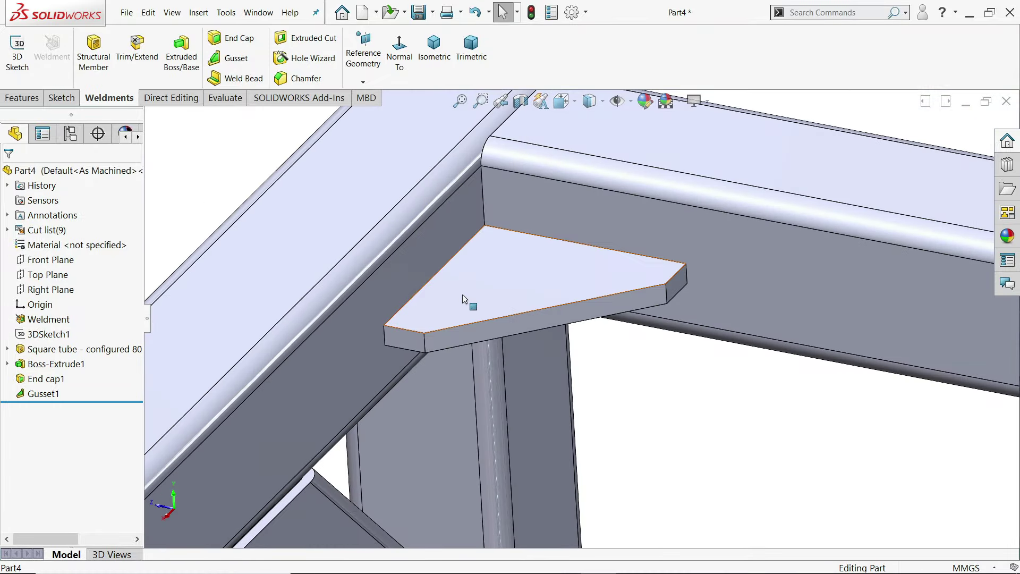
click(230, 82)
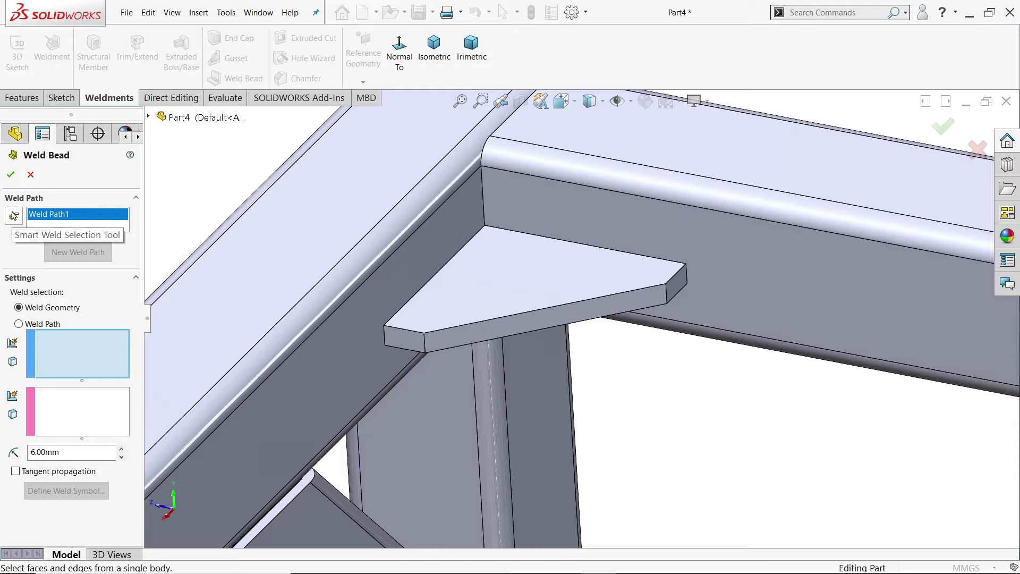
click(13, 215)
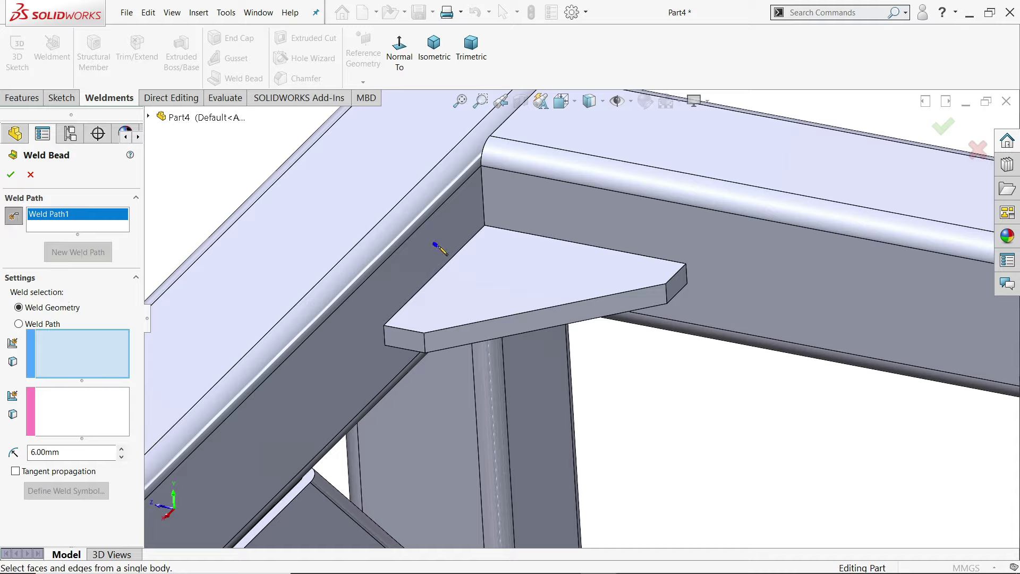
drag(458, 270, 459, 273)
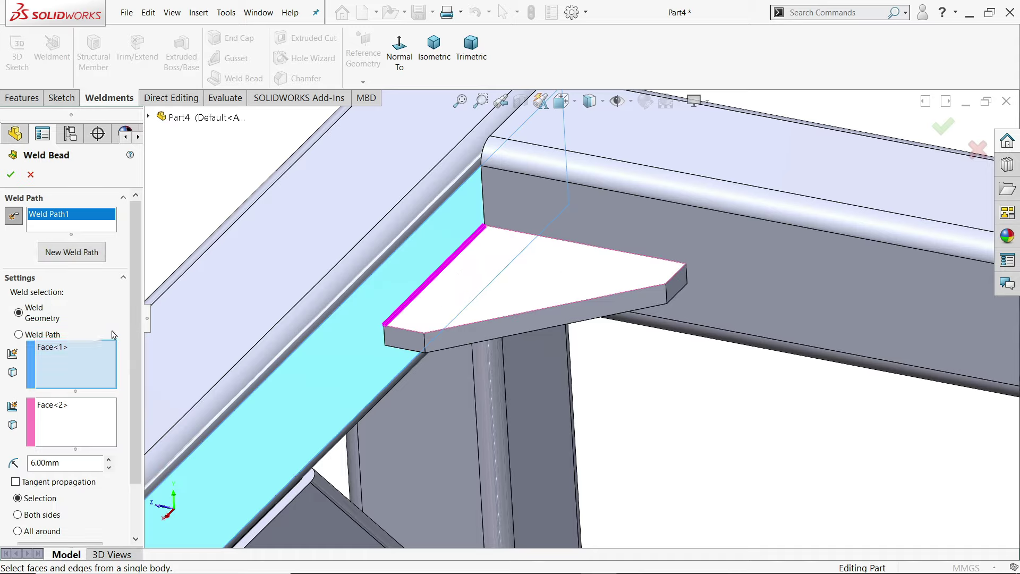
scroll(90, 361, down, 2)
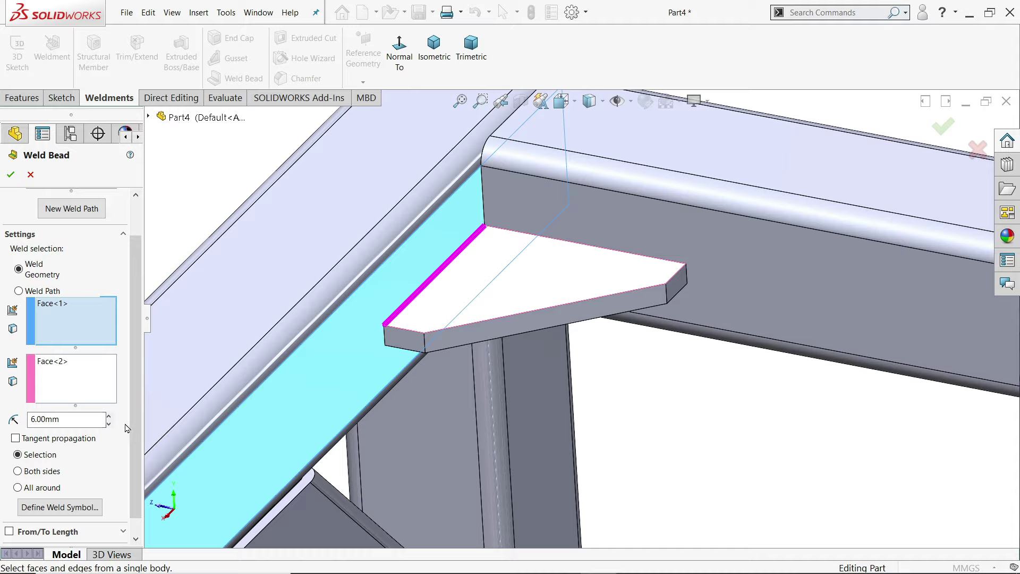
scroll(55, 440, down, 1)
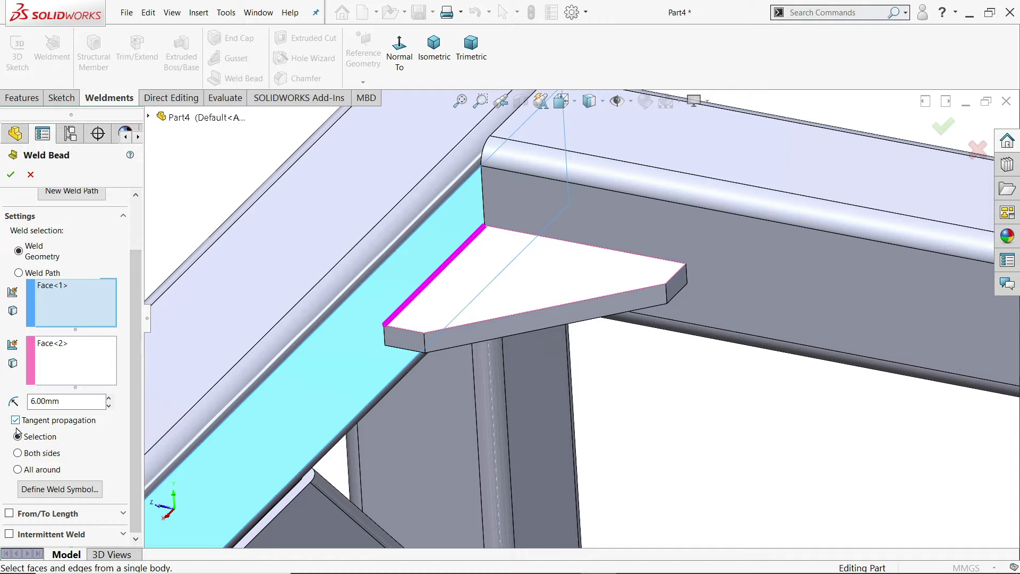
click(18, 453)
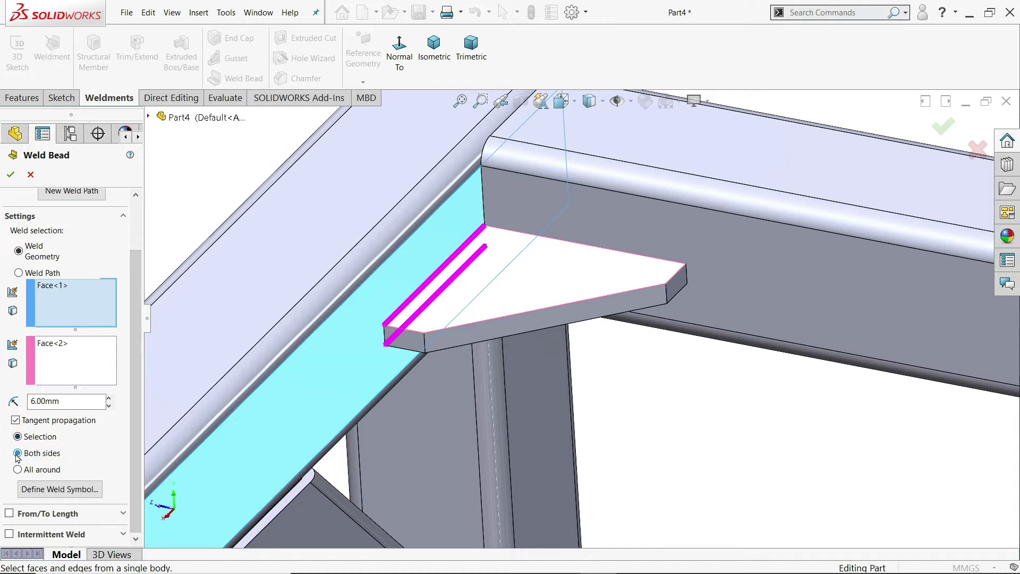
- Limit the weld bead to a From/To length starting 13 mm in, about 62 mm long
scroll(440, 320, down, 2)
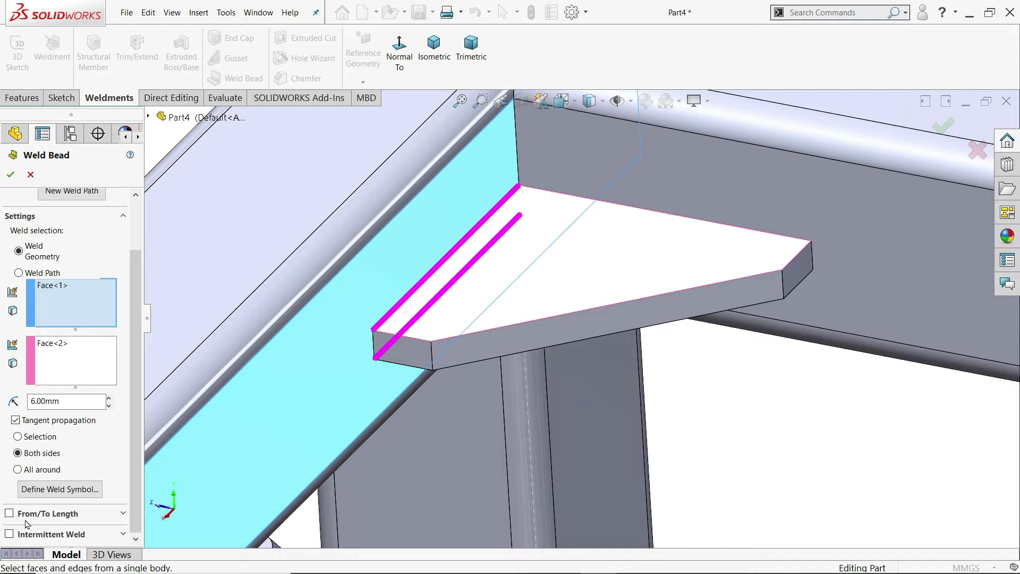
click(9, 515)
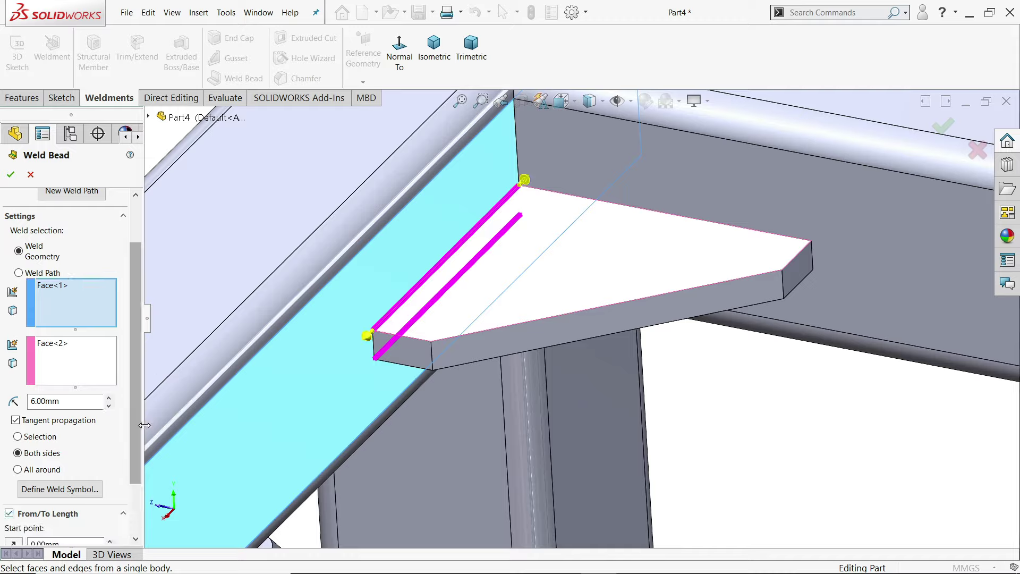
scroll(137, 415, down, 2)
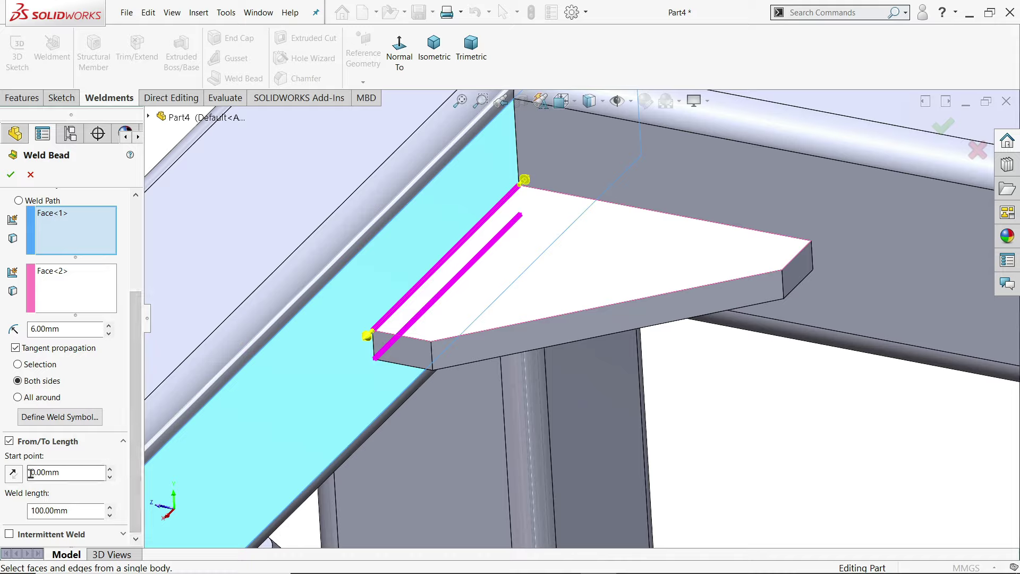
drag(371, 337, 404, 302)
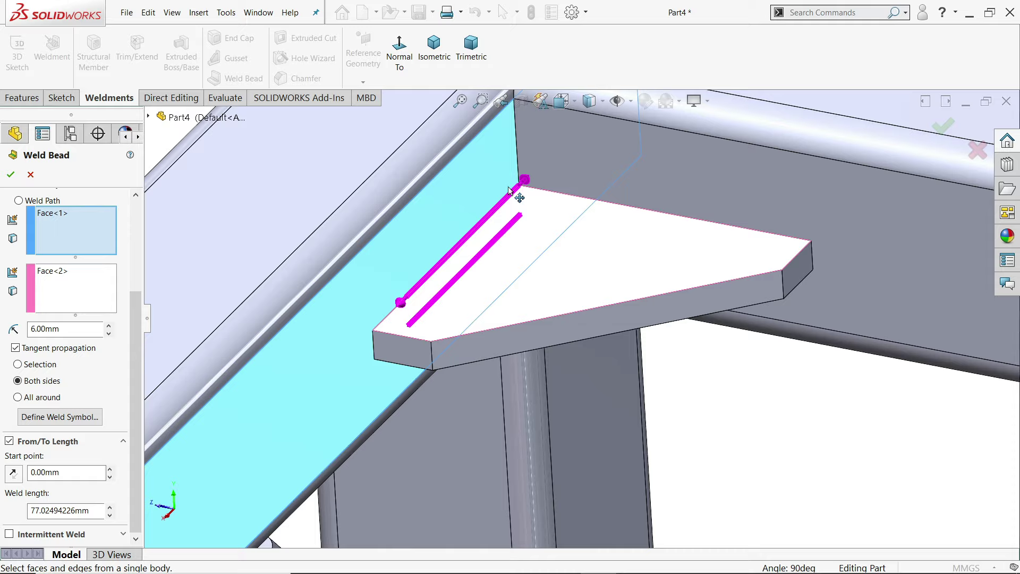
drag(523, 182, 505, 199)
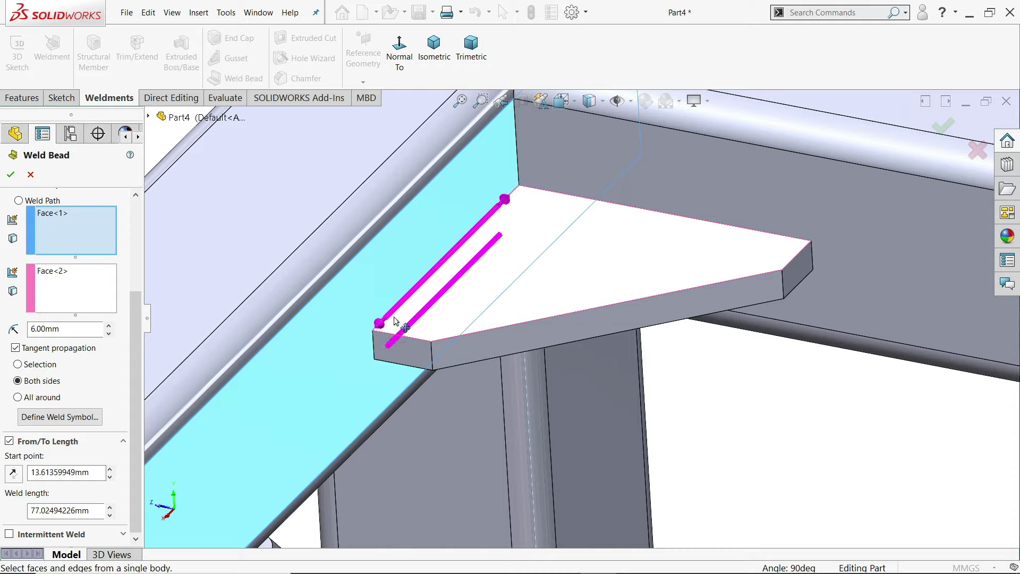
drag(395, 320, 417, 304)
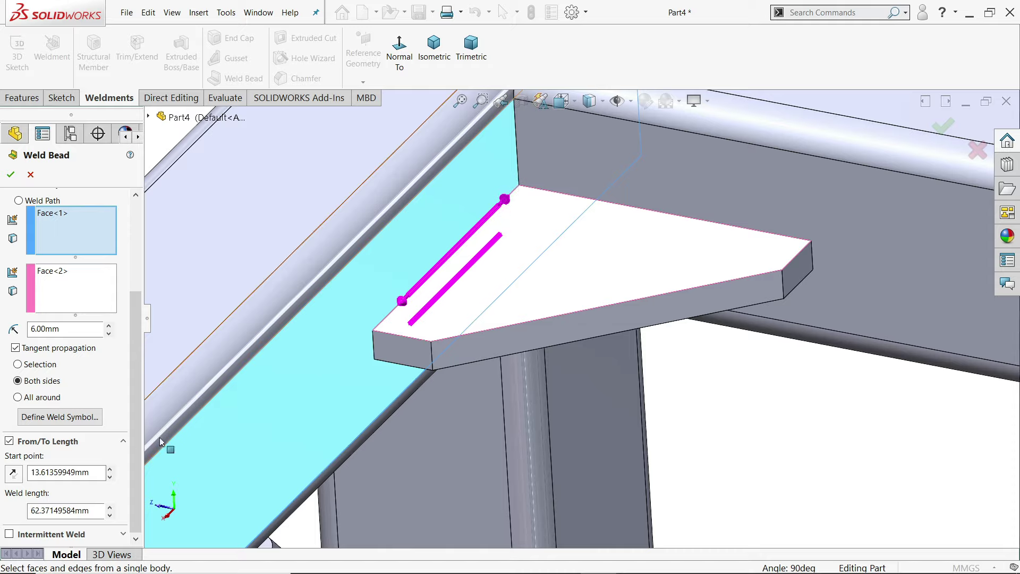
double_click(101, 473)
text(13)
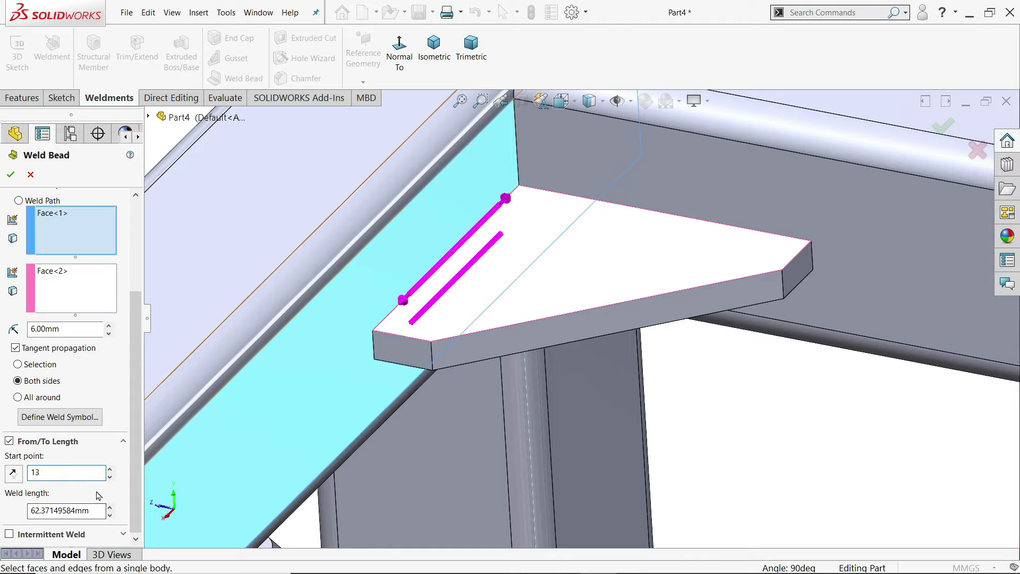
key(Return)
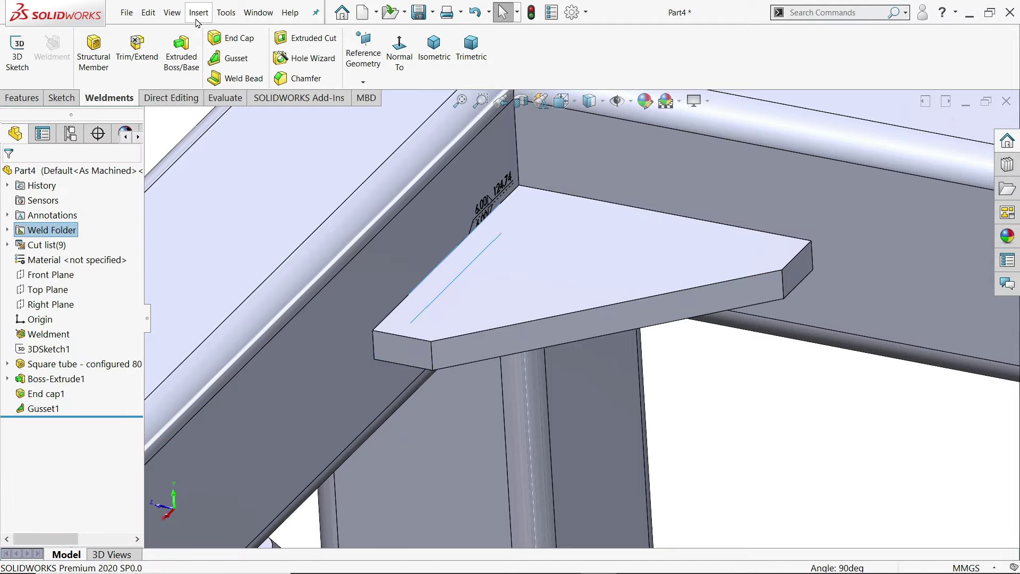
- Make weld beads visible, then orbit the model to view the gusset plate from below
mouse_move(216, 126)
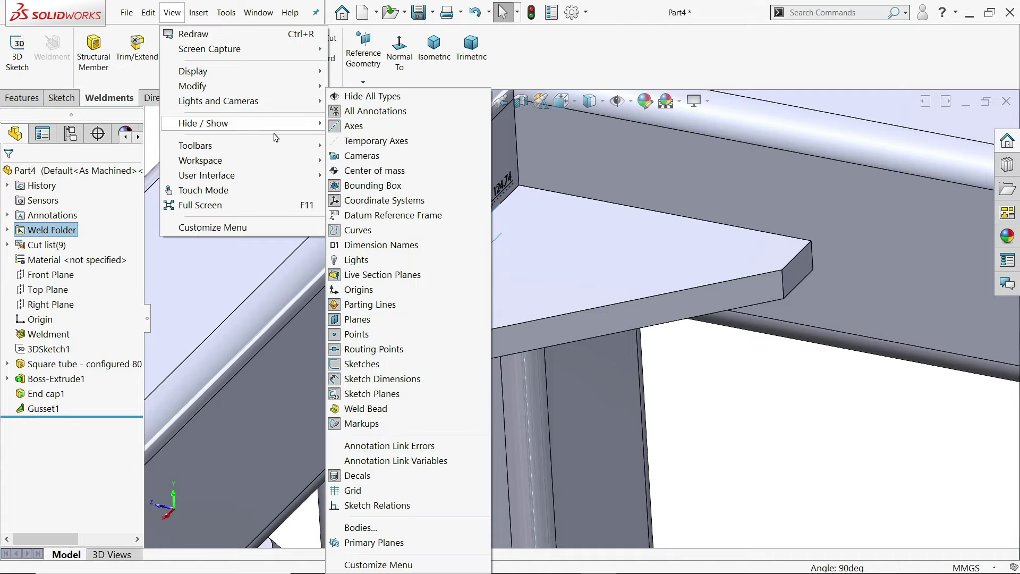
click(357, 410)
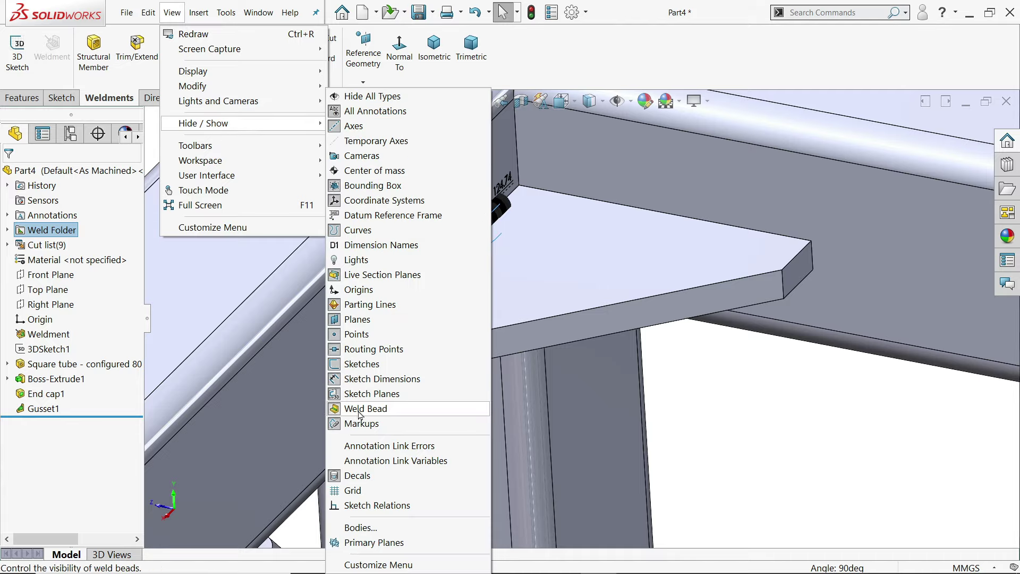
click(727, 427)
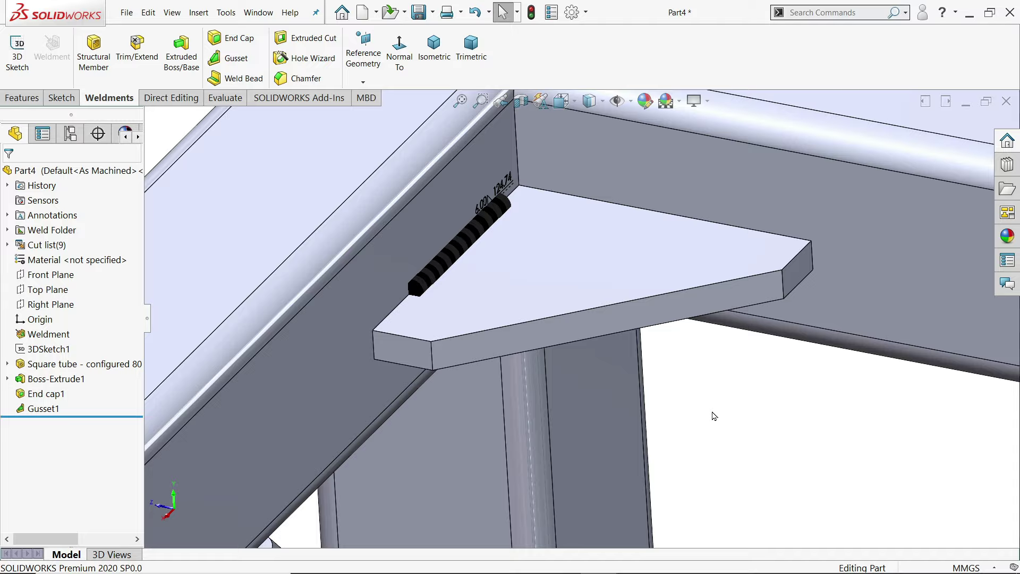
middle_drag(467, 266, 445, 261)
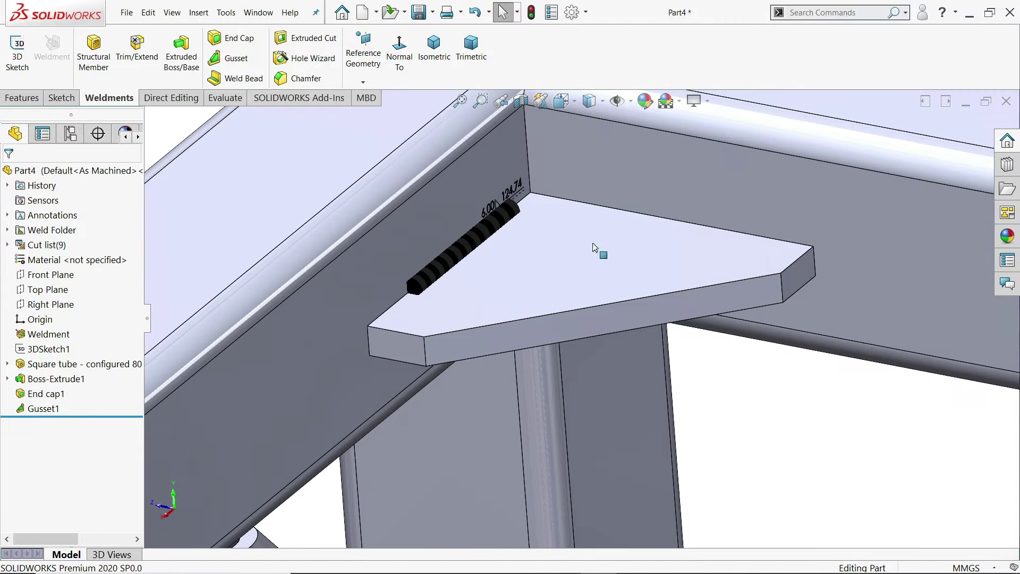
- Try a both-sides intermittent weld bead with 10 mm length on the gusset-tube joint, then cancel it
click(244, 79)
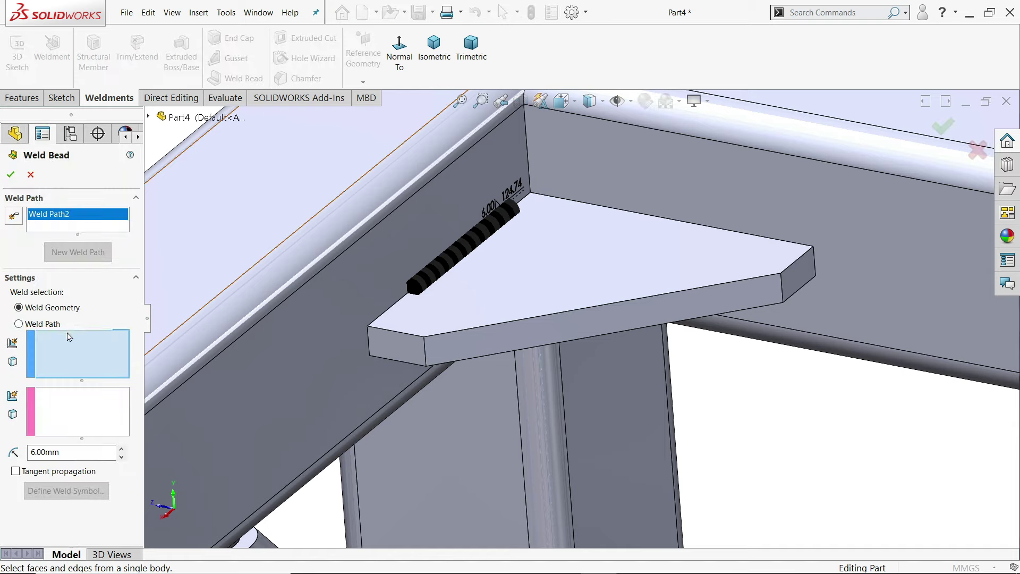
click(15, 221)
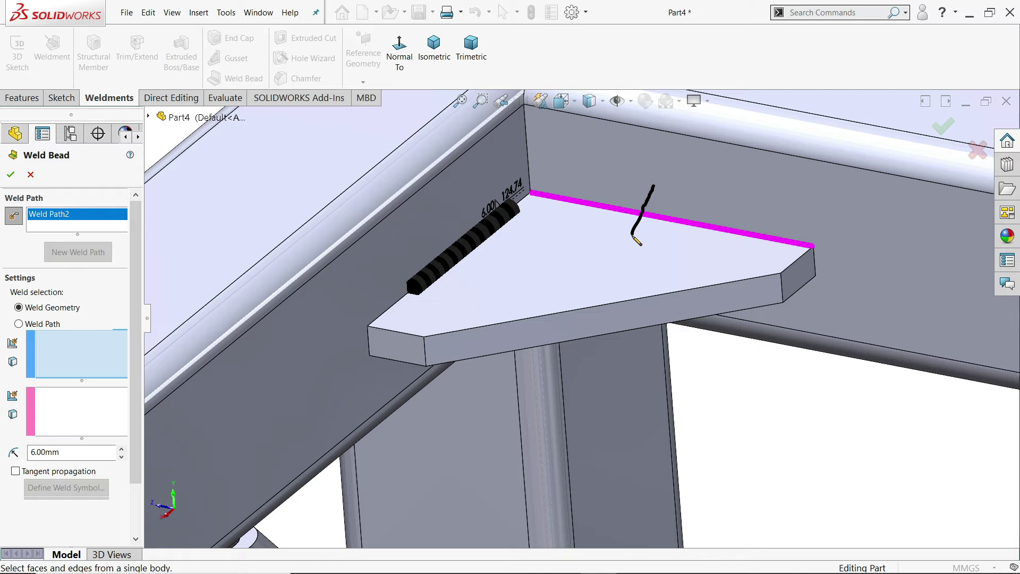
click(657, 211)
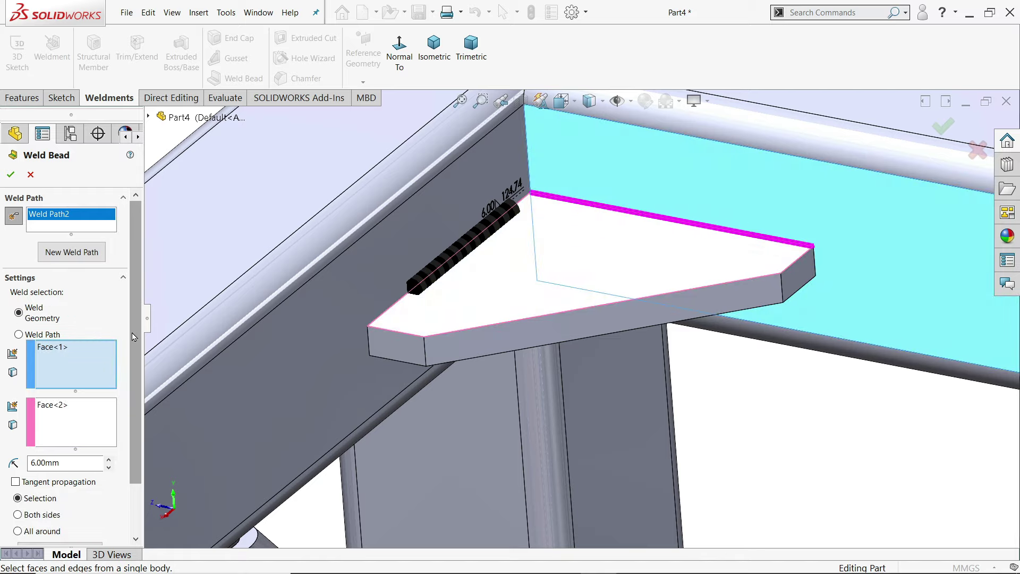
scroll(130, 340, down, 3)
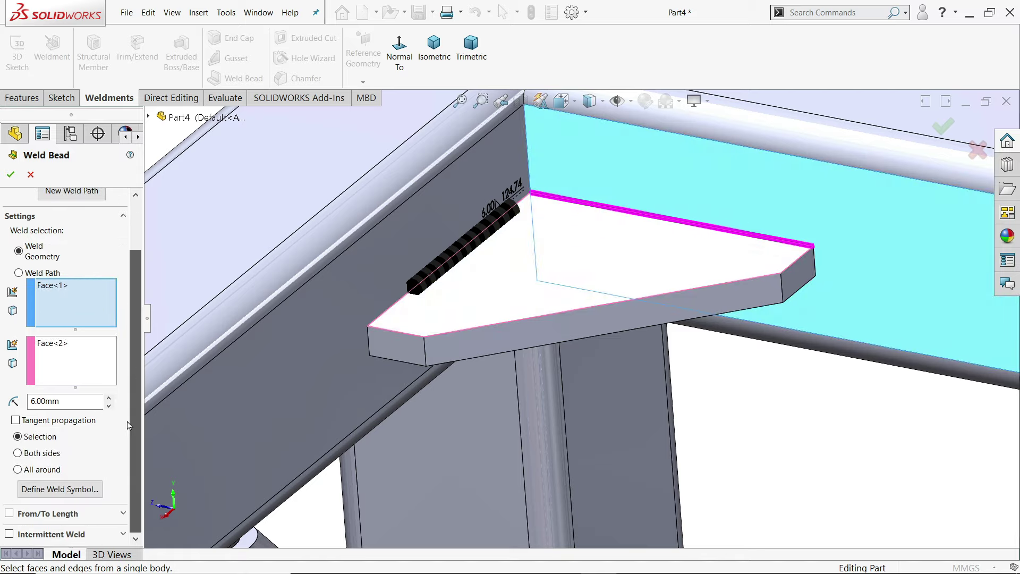
click(18, 453)
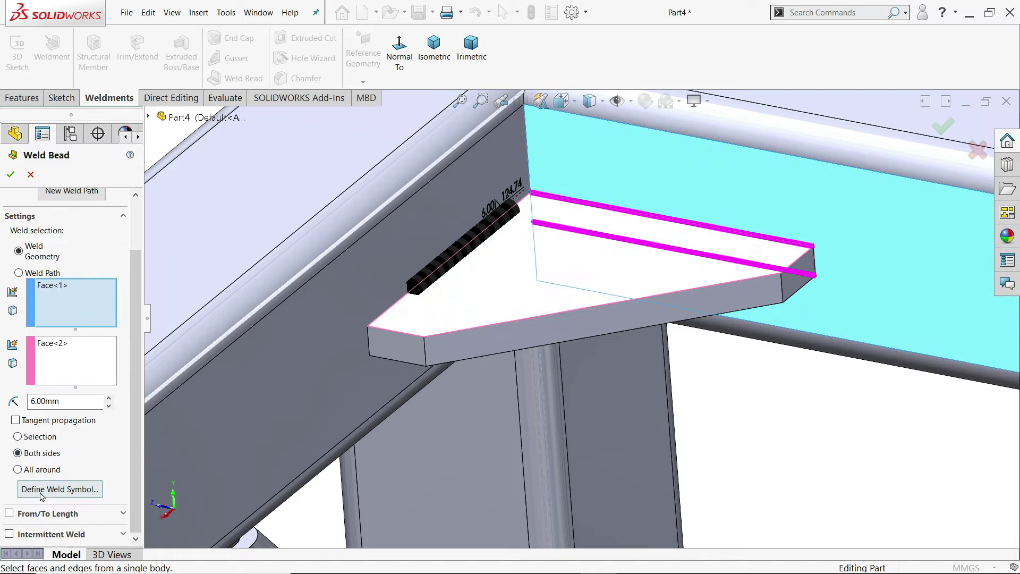
click(9, 534)
scroll(56, 475, down, 5)
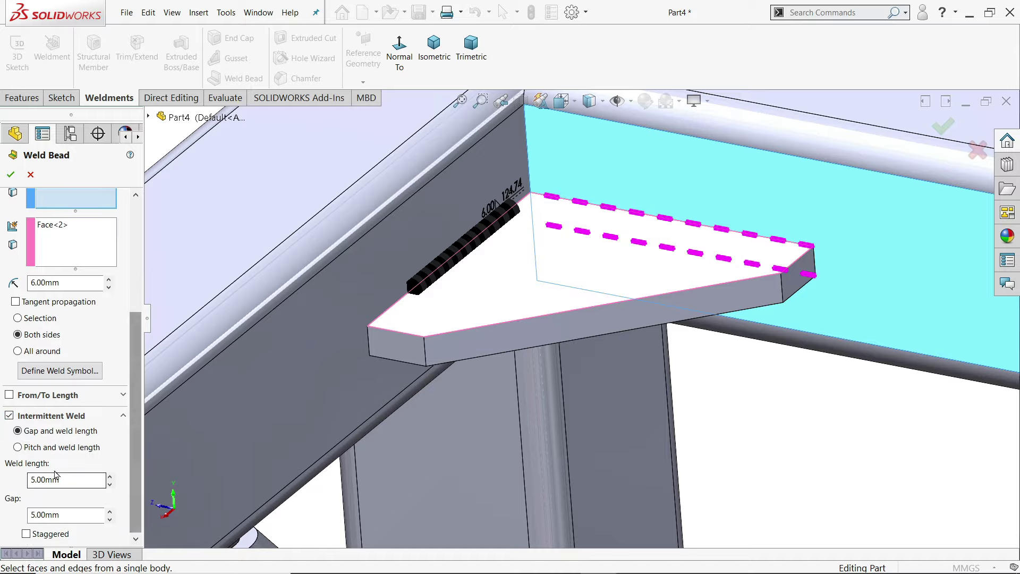
scroll(587, 258, down, 3)
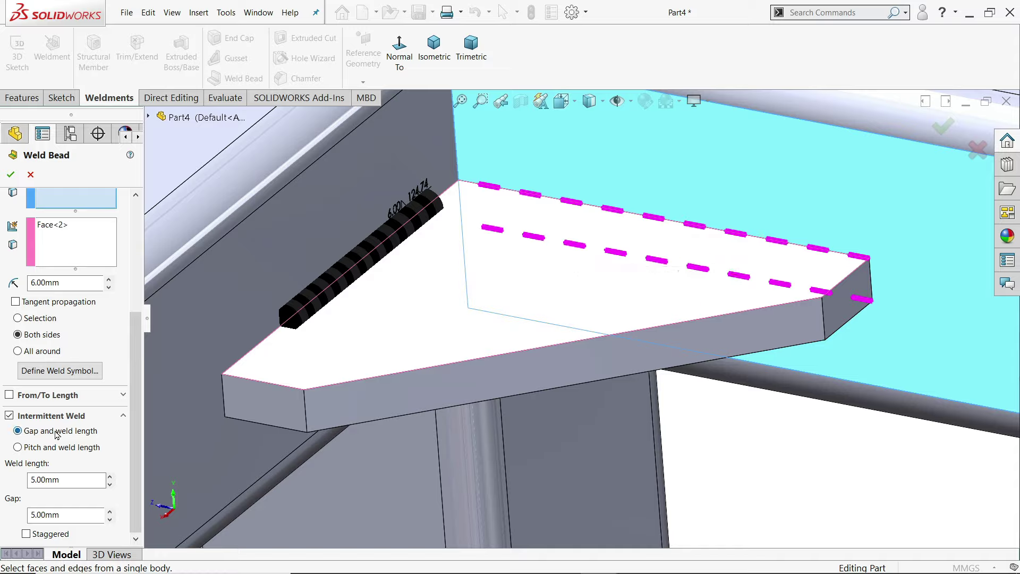
drag(64, 480, 28, 513)
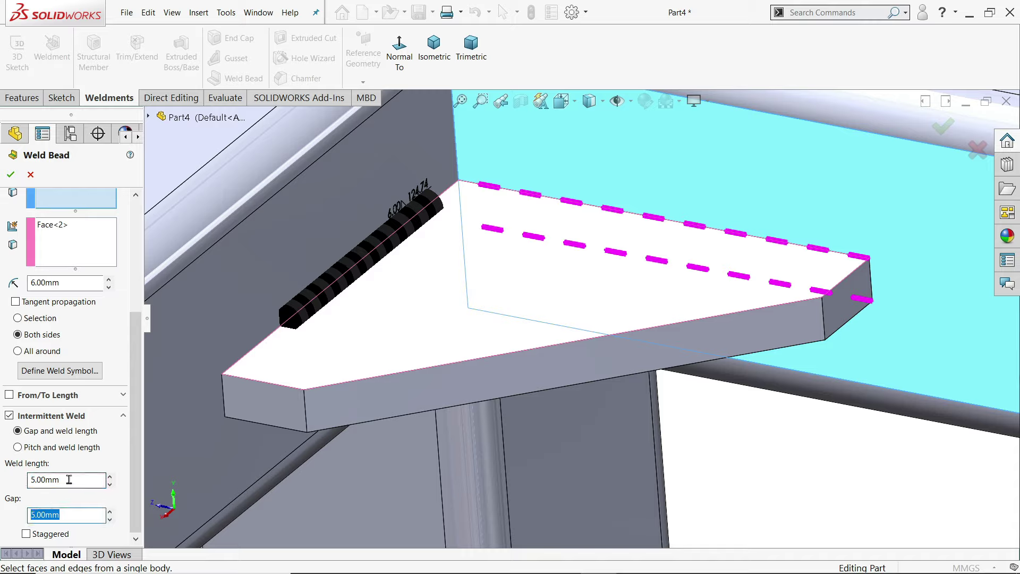
drag(68, 482, 7, 476)
text(10)
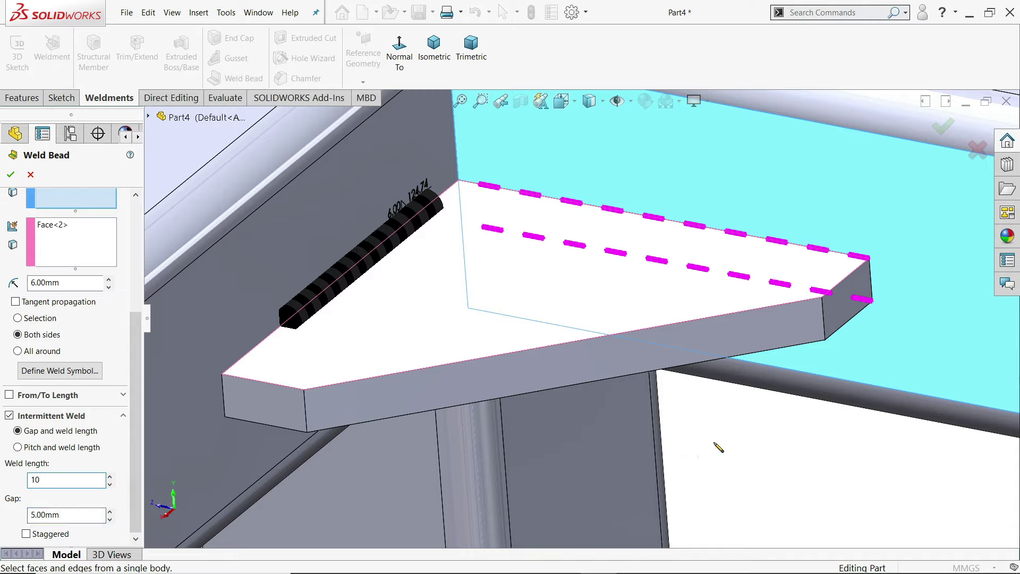
mouse_move(716, 441)
mouse_down()
mouse_move(743, 256)
mouse_move(758, 313)
mouse_move(761, 402)
mouse_up()
key(Escape)
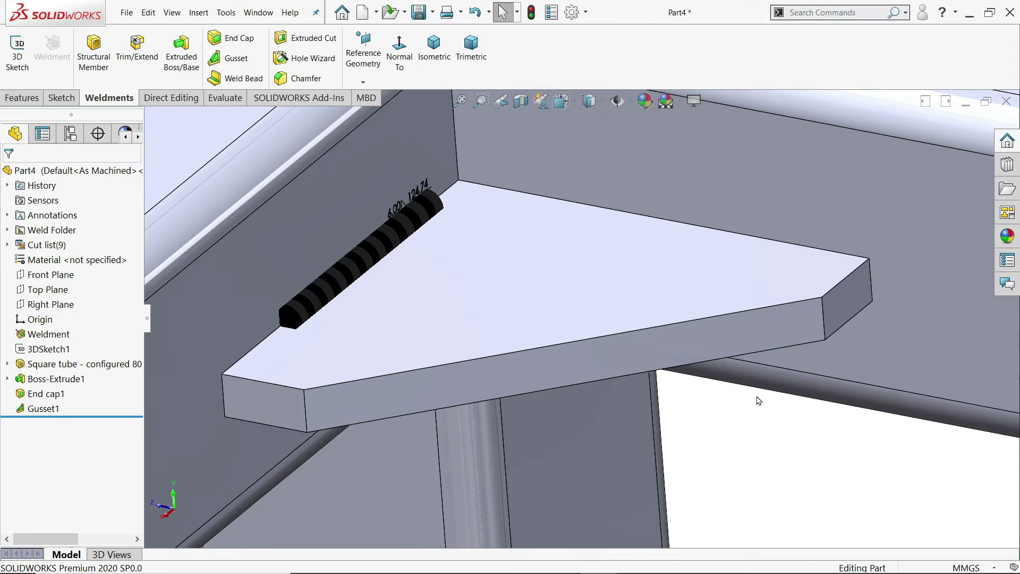
- Weld the tube and gusset faces on both sides, intermittent, 10 mm segments with 5 mm gaps
click(239, 79)
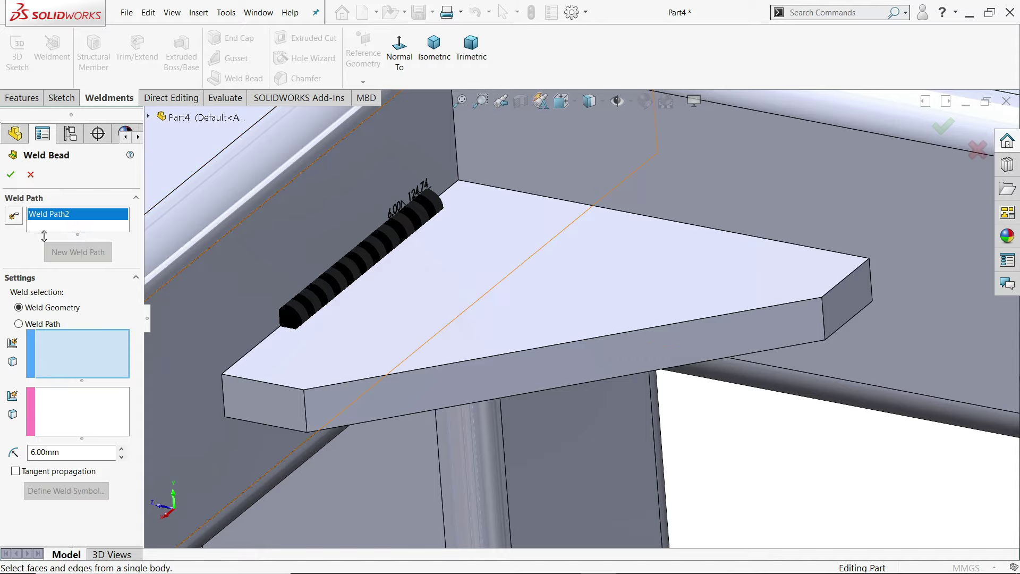
drag(631, 181, 611, 251)
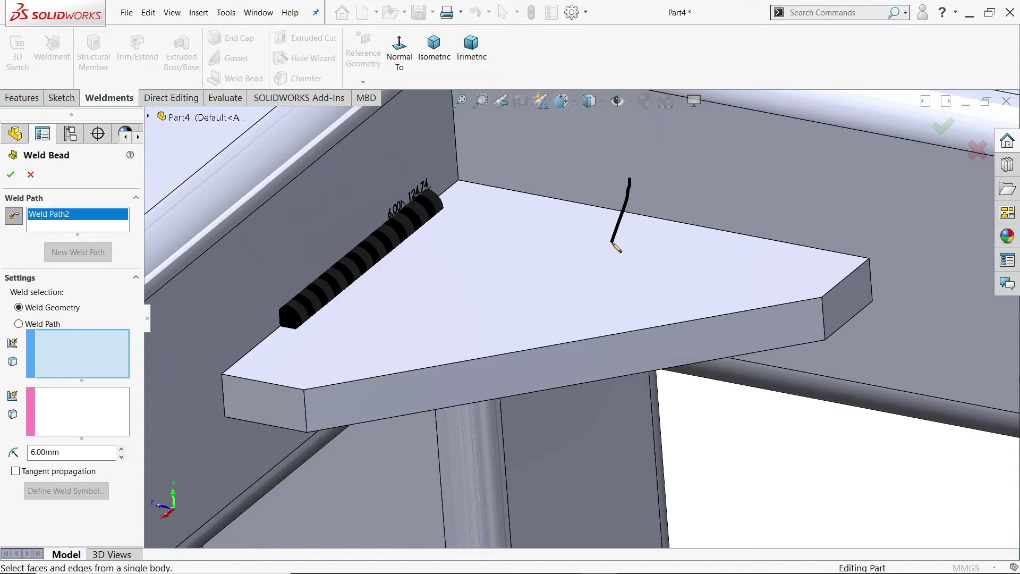
scroll(132, 425, down, 2)
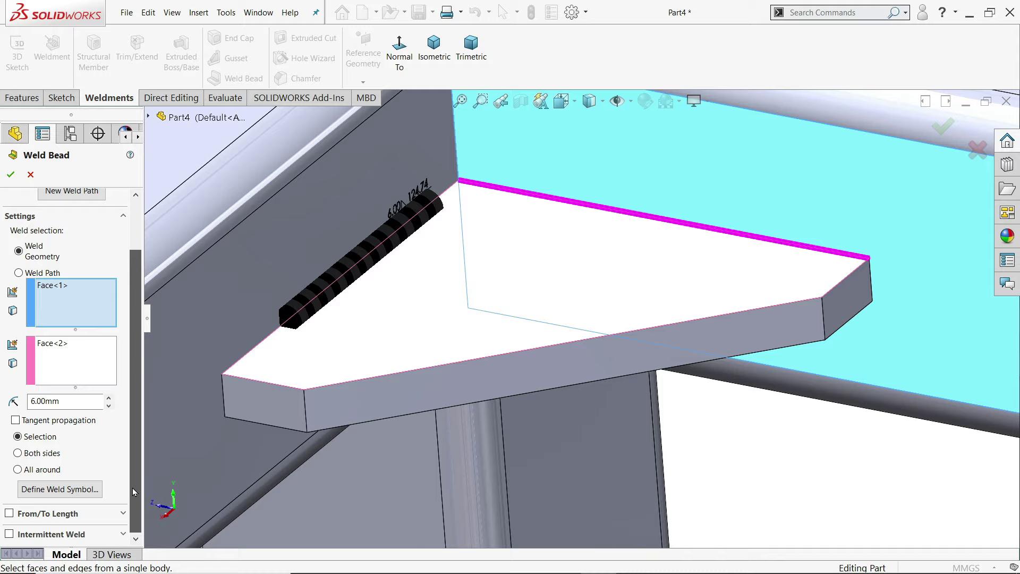
click(21, 452)
click(9, 533)
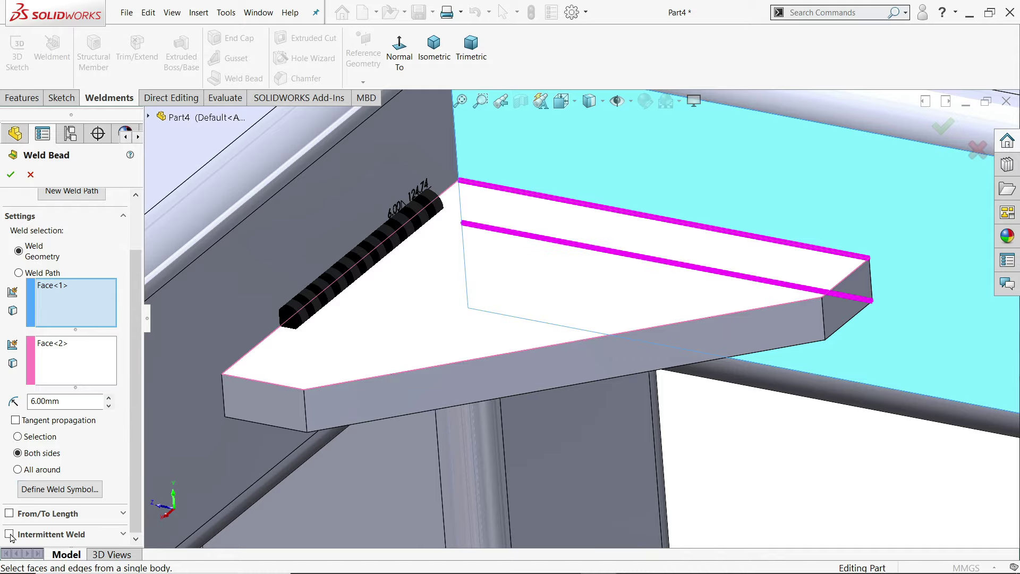
scroll(130, 518, down, 4)
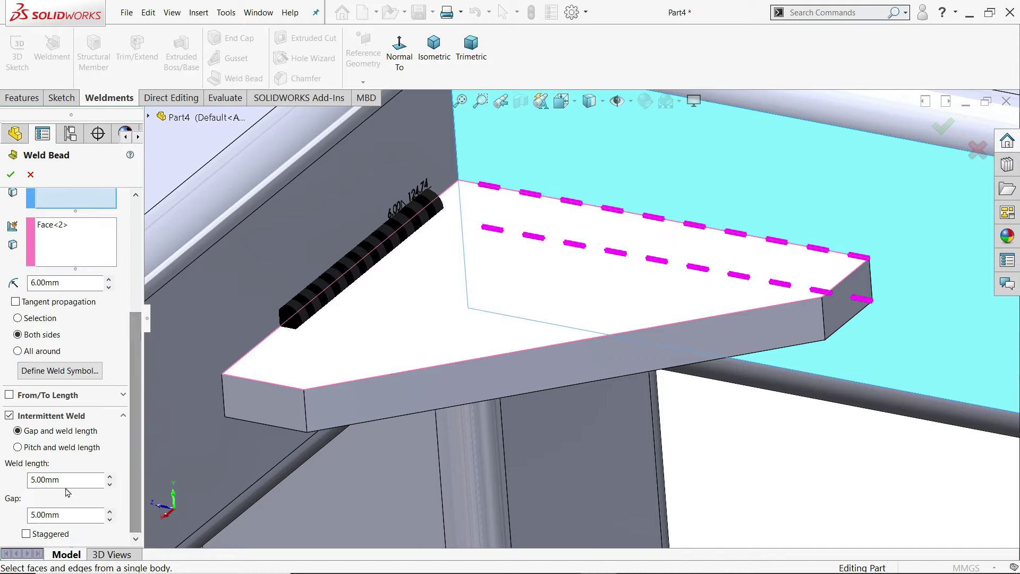
drag(61, 480, 17, 475)
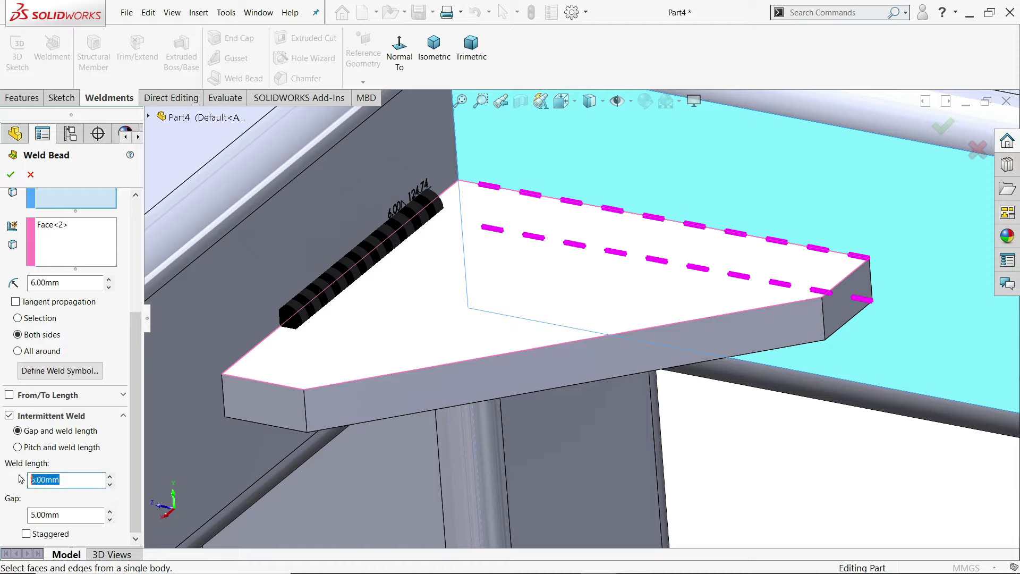
text(10)
key(Return)
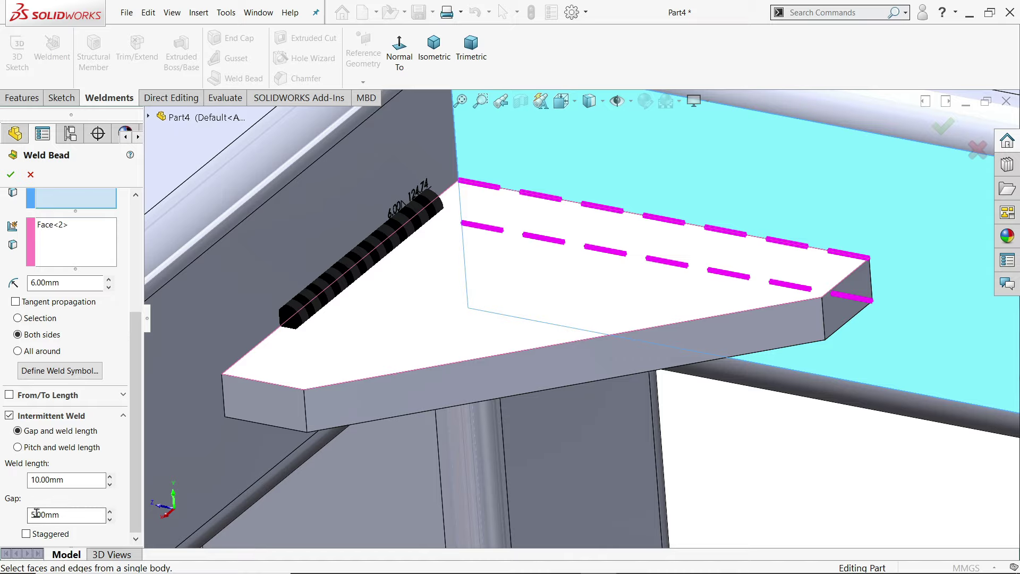
click(12, 174)
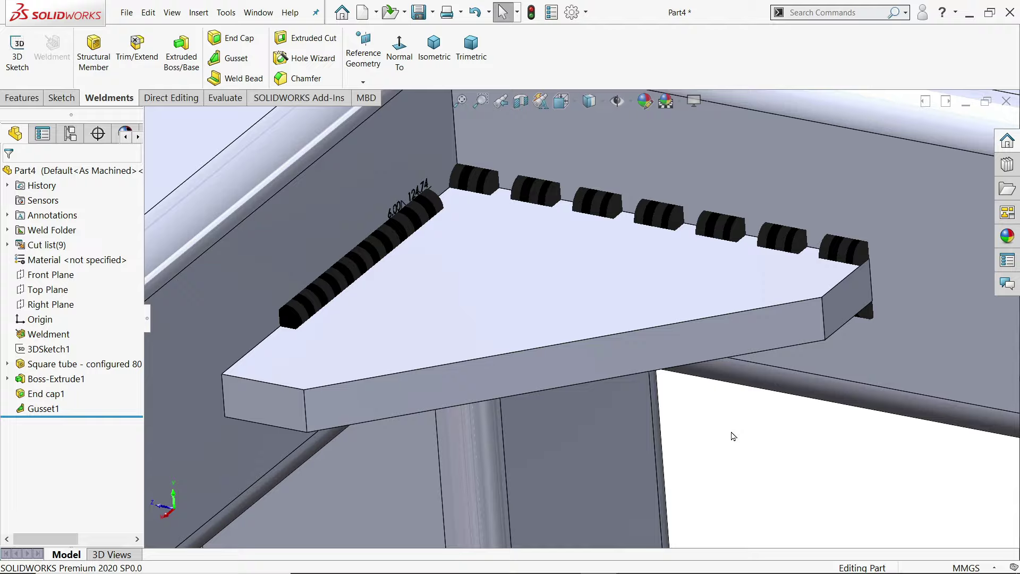
- Zoom out and orbit to review the whole frame, then switch to the Photos reference drawing
scroll(733, 436, up, 5)
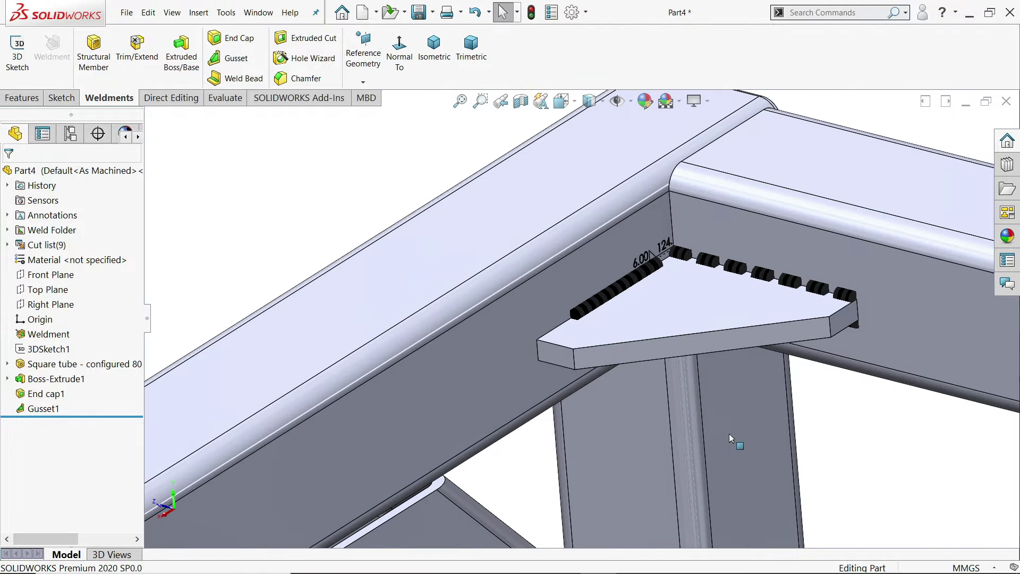
mouse_move(847, 414)
middle_down()
mouse_move(813, 409)
mouse_move(856, 398)
middle_up()
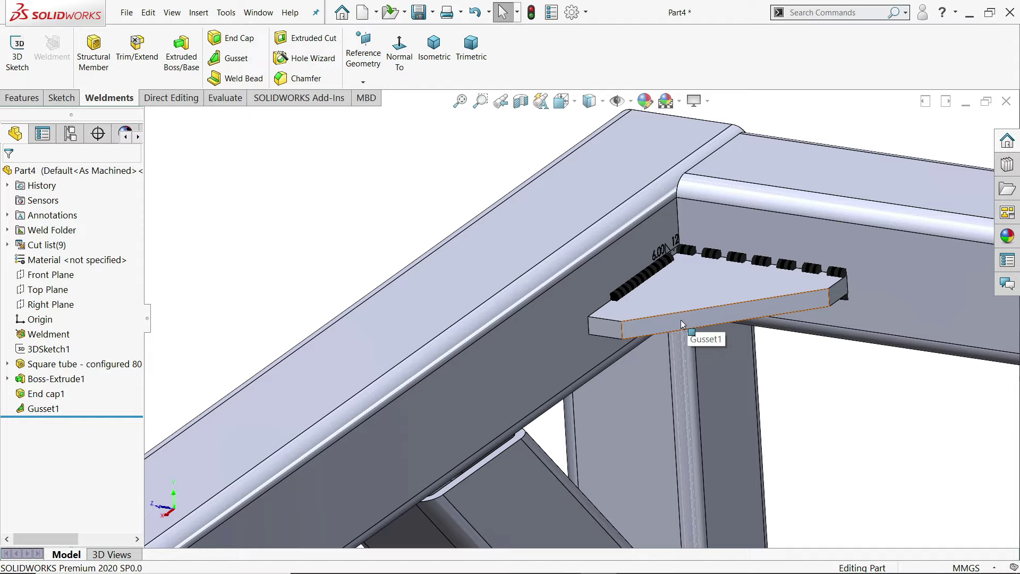
scroll(672, 323, up, 10)
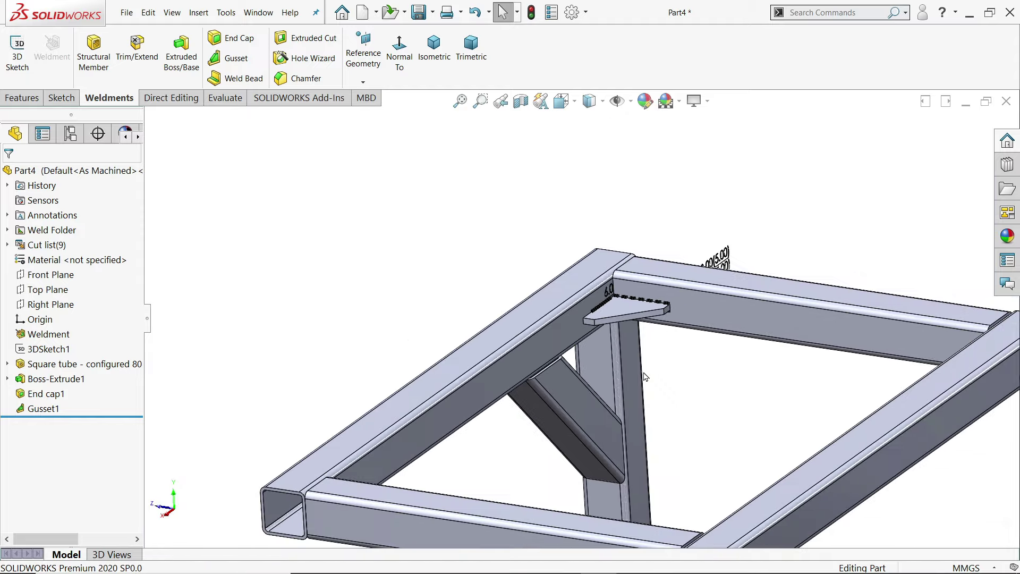
middle_drag(617, 378, 654, 467)
scroll(643, 465, down, 2)
scroll(489, 396, down, 3)
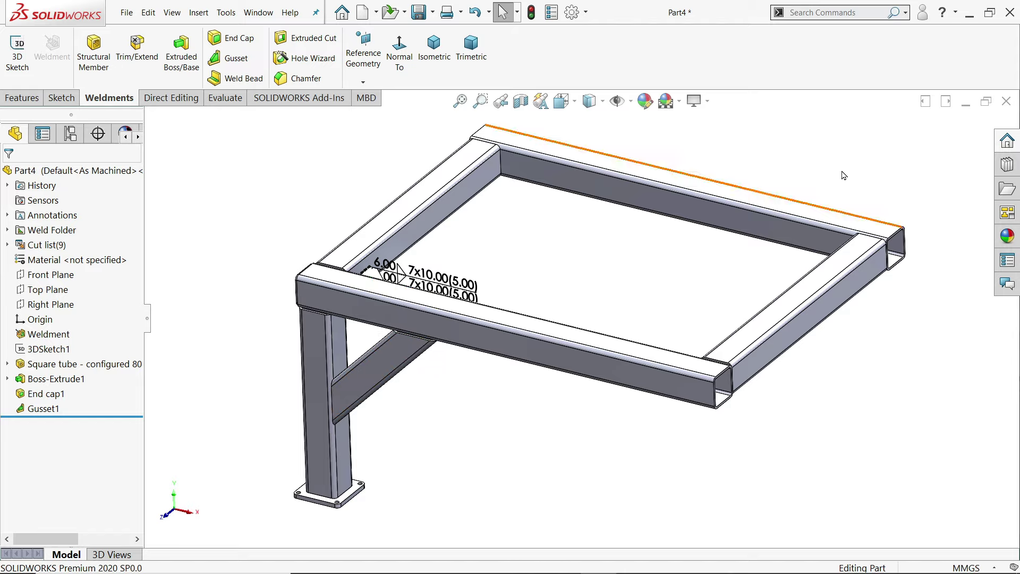
key(alt+Tab)
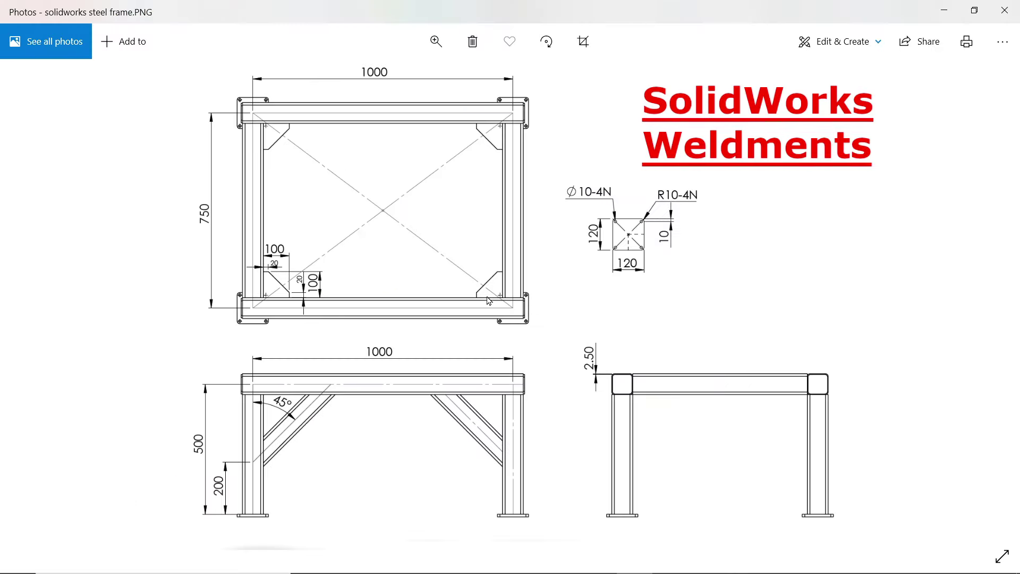
- Minimize the steel frame reference drawing to return to the SOLIDWORKS model
click(944, 11)
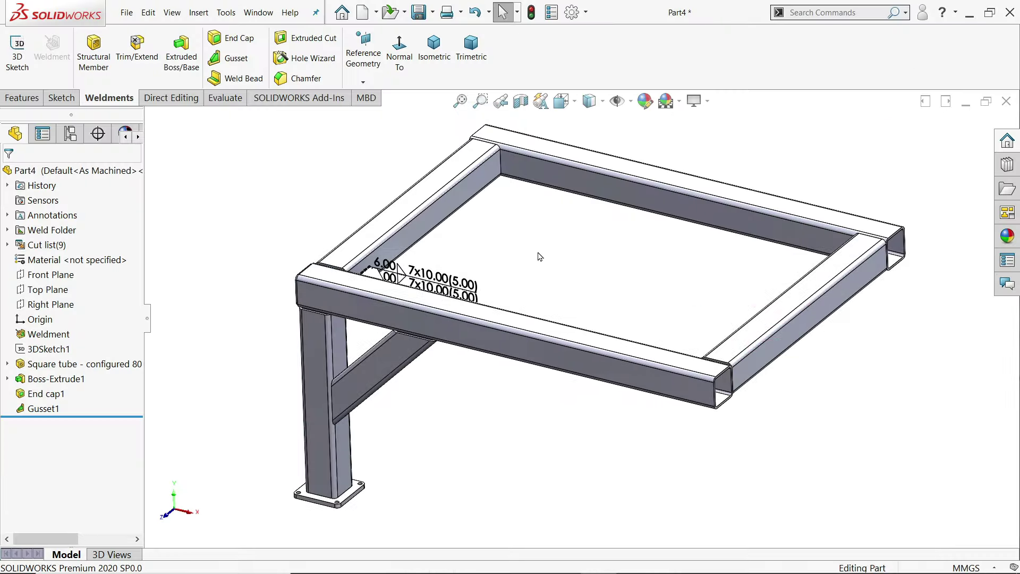
- Start a Mirror feature using the Front Plane as the mirror plane
click(22, 98)
click(484, 78)
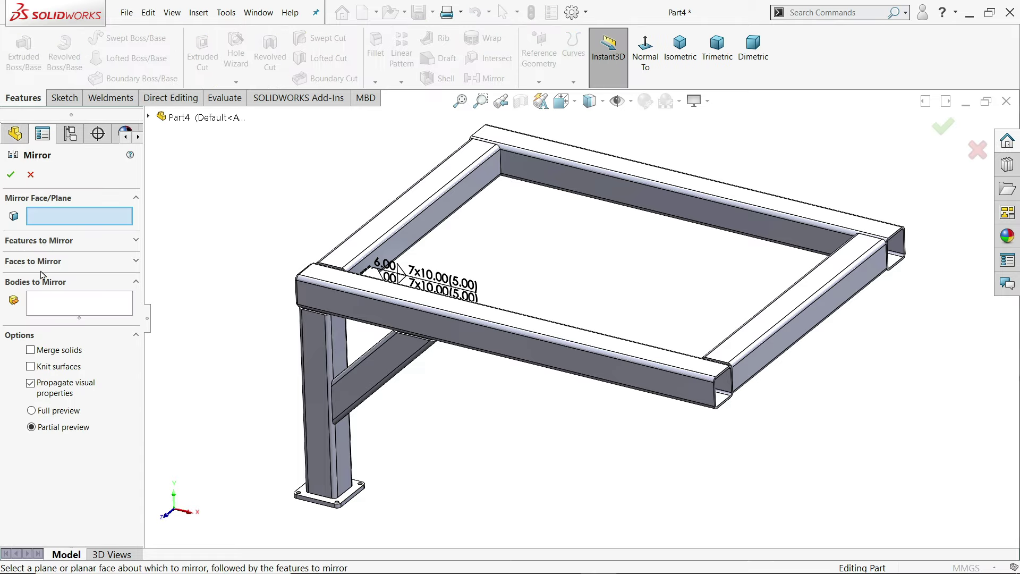
click(150, 117)
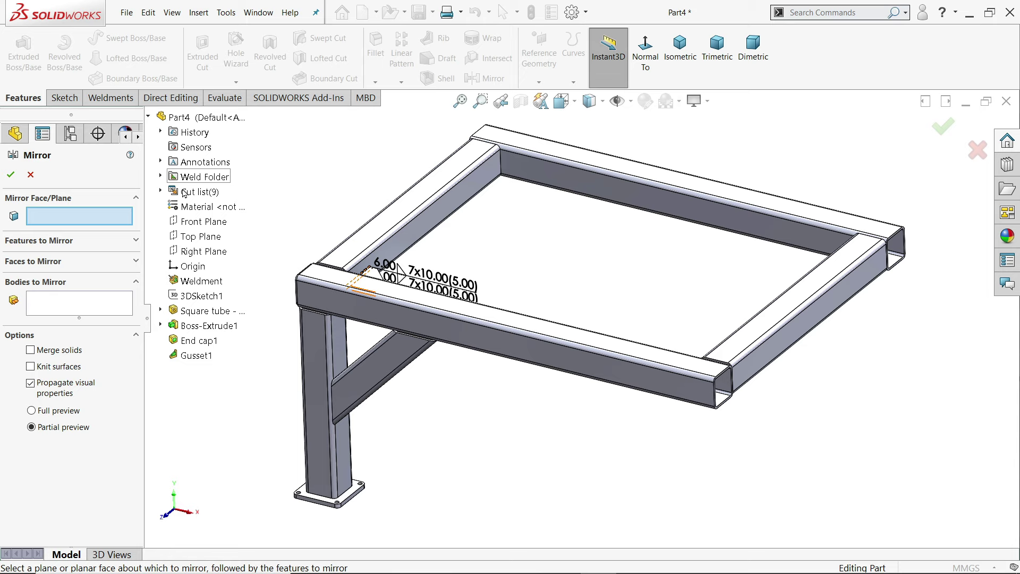
click(200, 227)
click(77, 303)
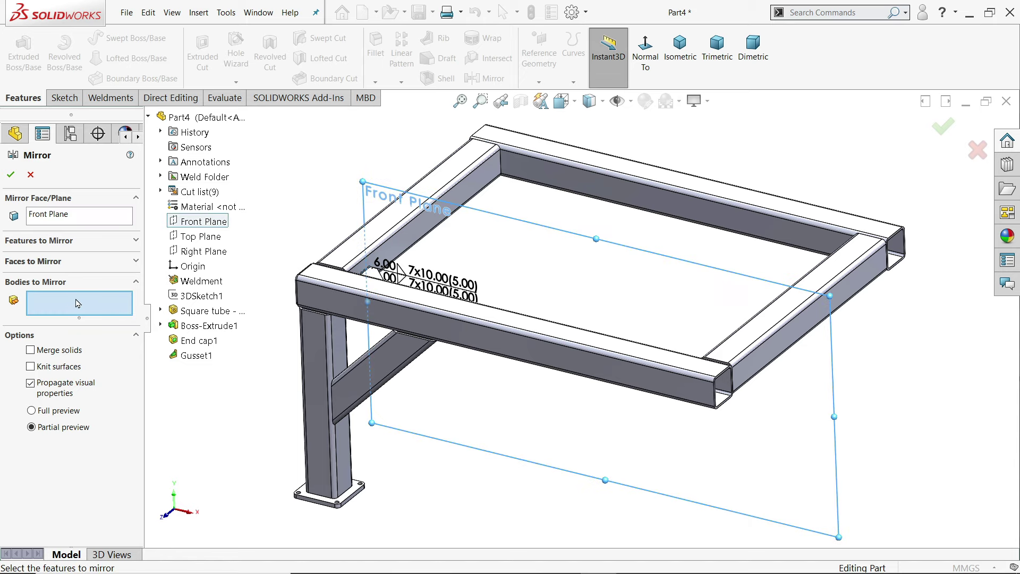
- Select the leg tube, base plate, horizontal beam, gusset and end cap as bodies to mirror
click(324, 414)
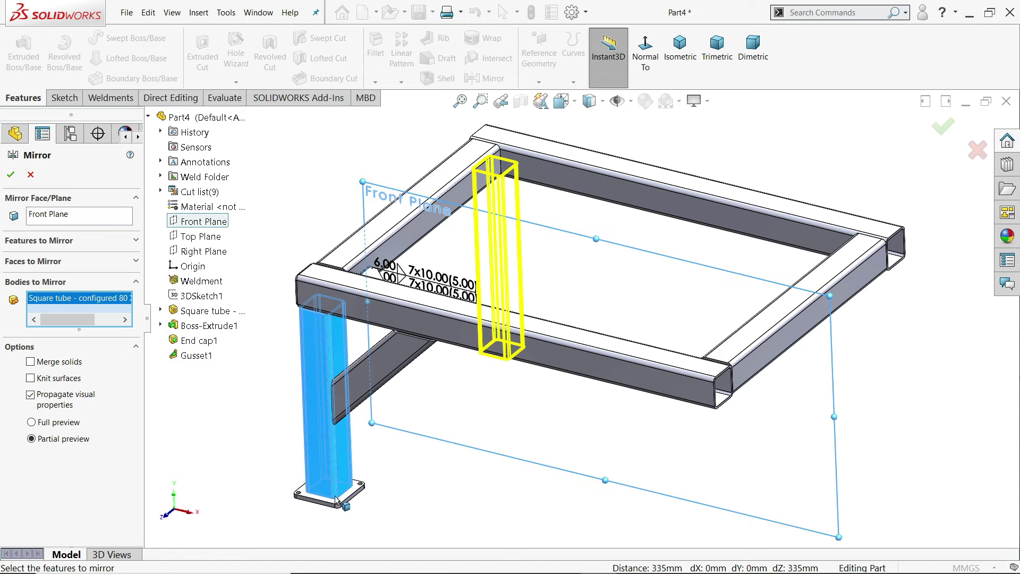
scroll(356, 491, down, 5)
click(436, 431)
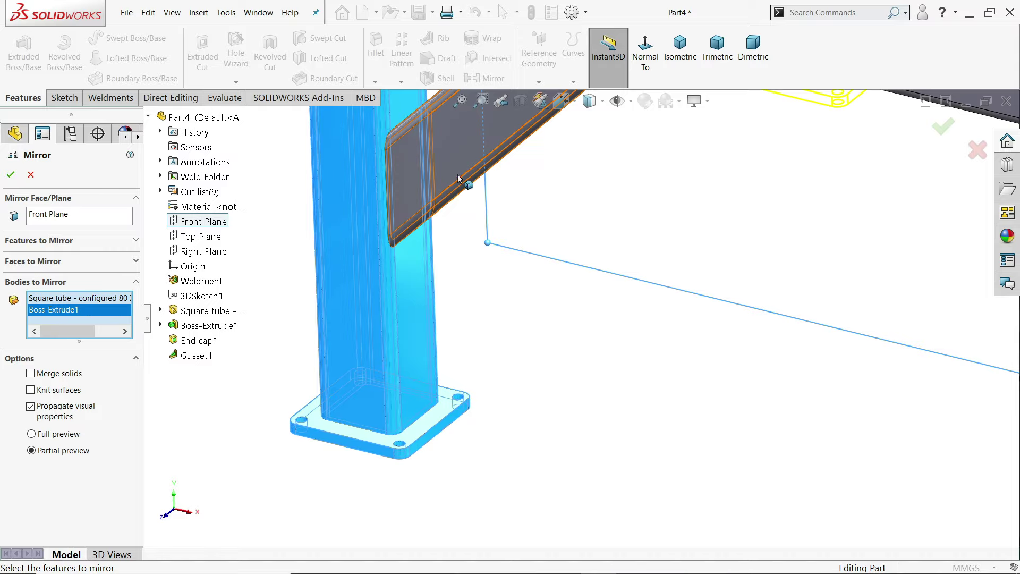
click(446, 191)
scroll(447, 287, up, 1)
scroll(447, 289, up, 3)
scroll(409, 309, down, 6)
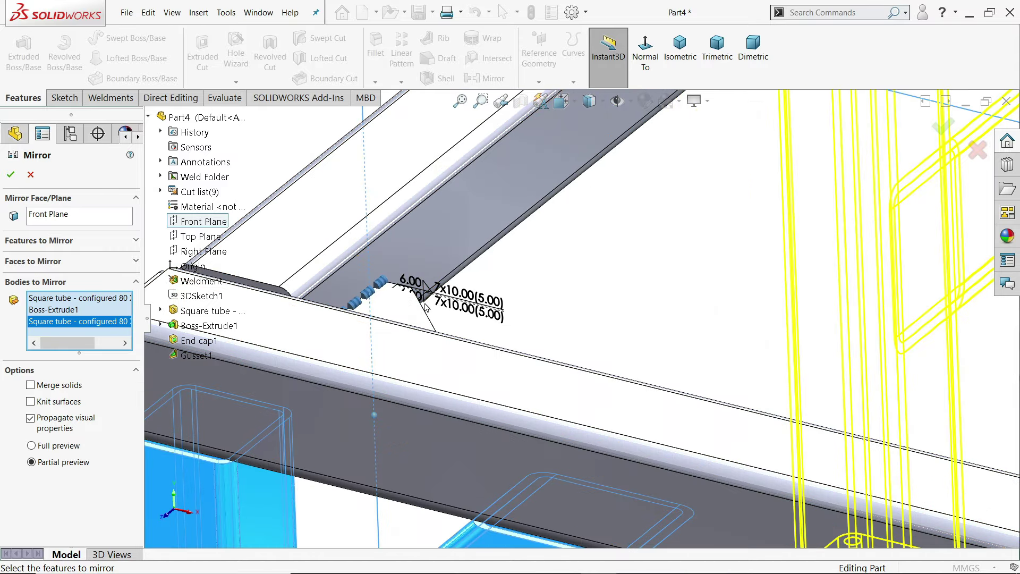
click(410, 309)
scroll(409, 309, up, 3)
middle_drag(409, 309, 625, 328)
click(550, 340)
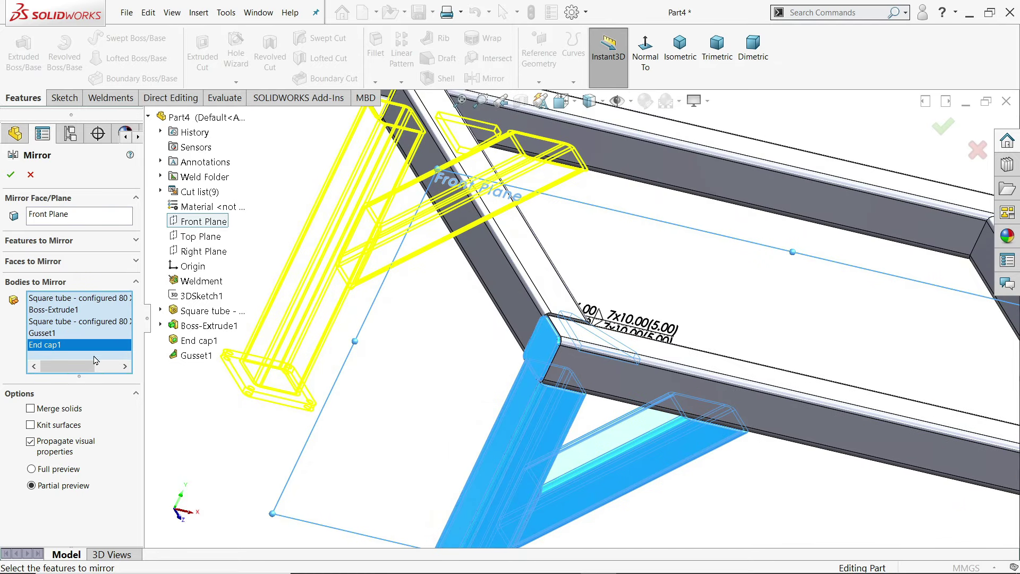
- Accept the Front Plane mirror and start a second mirror across the Right Plane
click(8, 177)
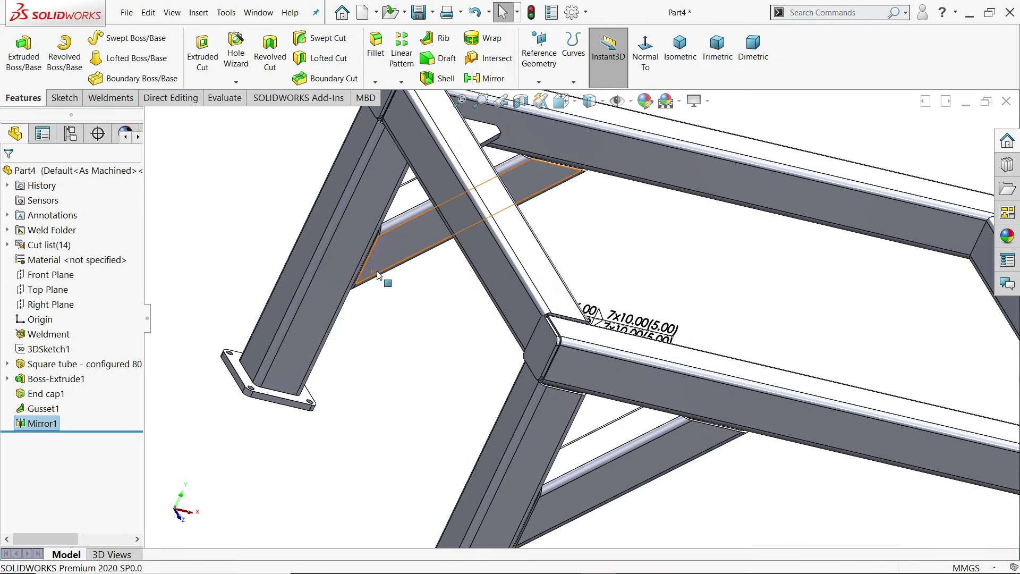
key(Return)
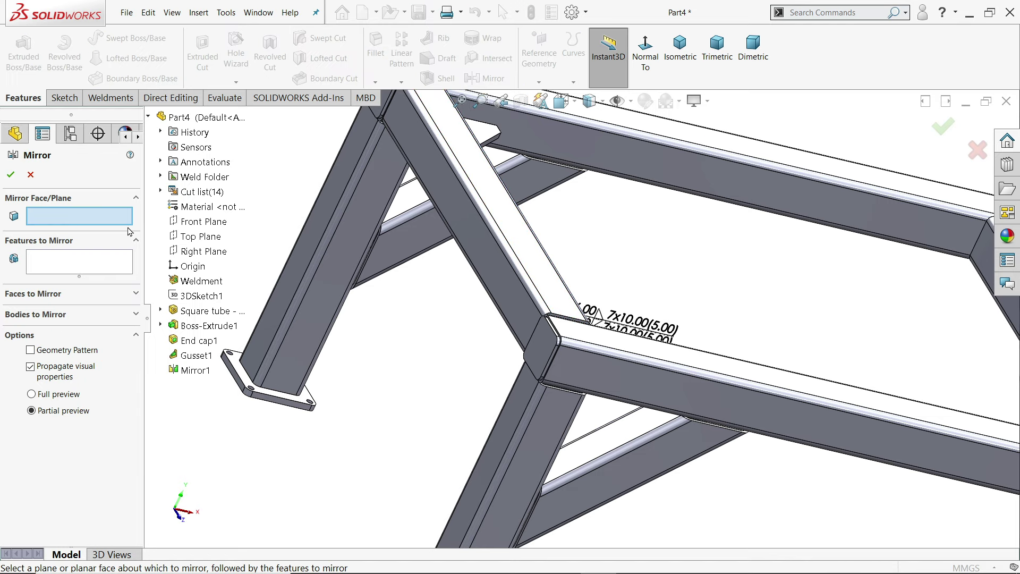
click(213, 254)
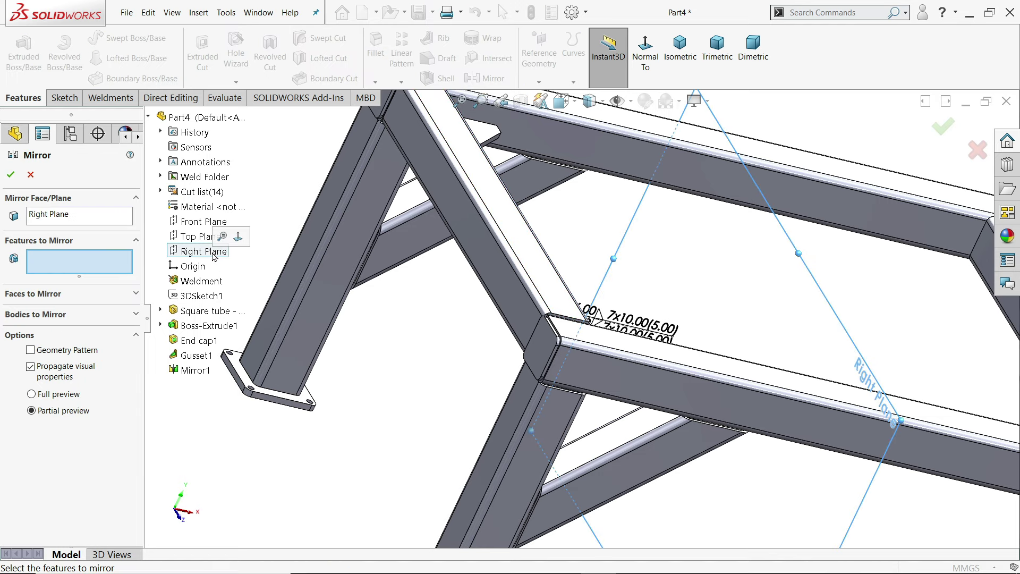
click(53, 314)
- Select the leg, angled brace, foot plate, two square tubes, end cap and top corner piece
click(342, 273)
click(372, 250)
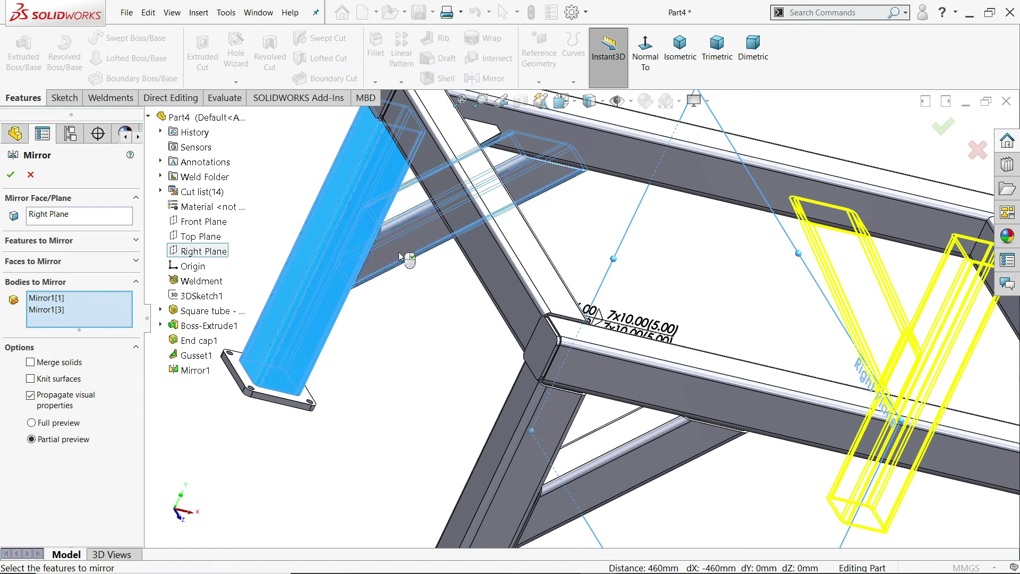
click(284, 402)
click(530, 464)
click(611, 455)
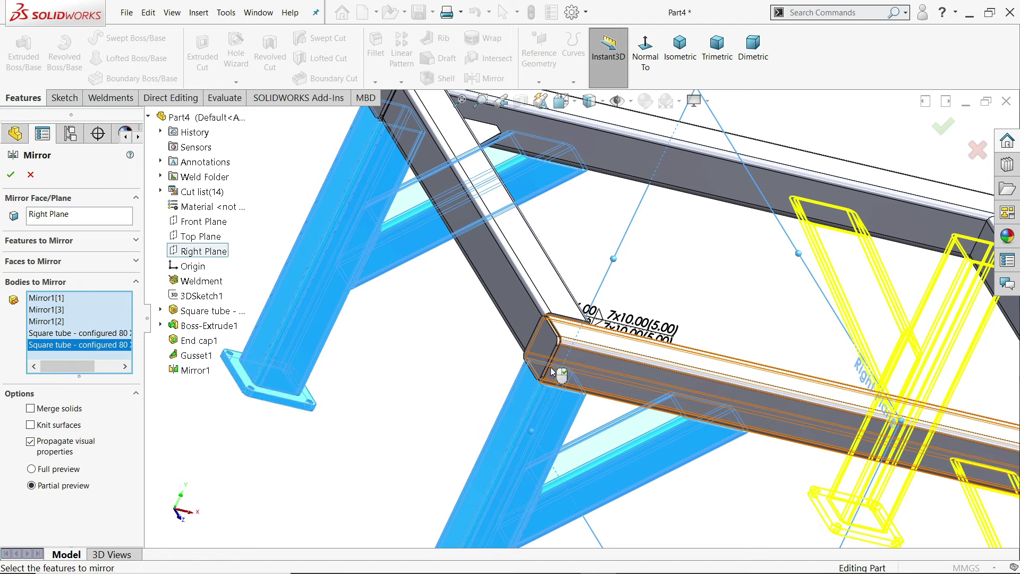
click(547, 345)
scroll(457, 255, up, 2)
click(445, 153)
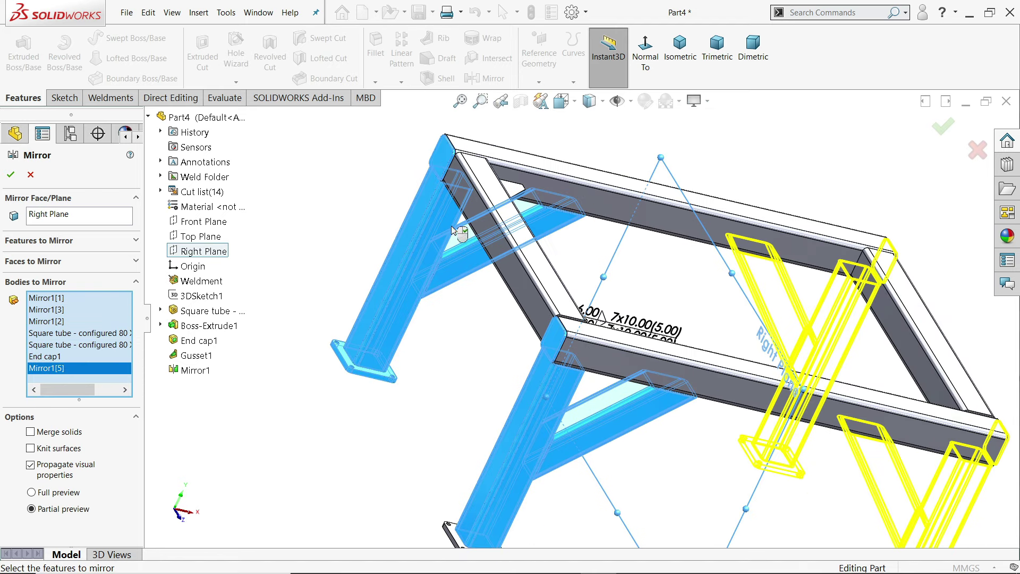
- Add both gussets and the bottom foot plate, then accept the Right Plane mirror
click(514, 192)
middle_drag(514, 192, 617, 317)
scroll(585, 297, up, 3)
click(616, 318)
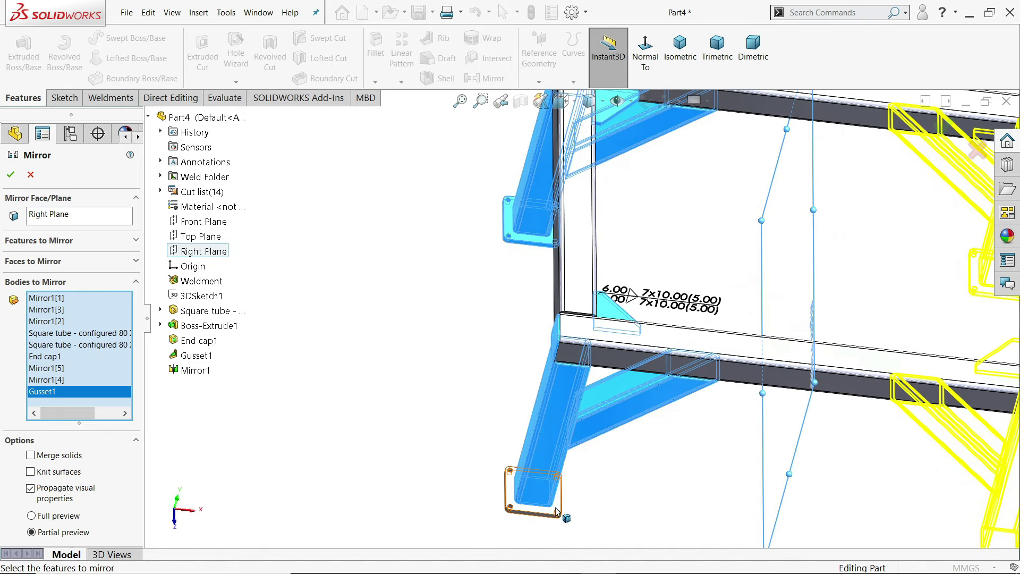
click(534, 494)
middle_drag(533, 445, 649, 358)
scroll(579, 401, down, 5)
scroll(717, 346, up, 3)
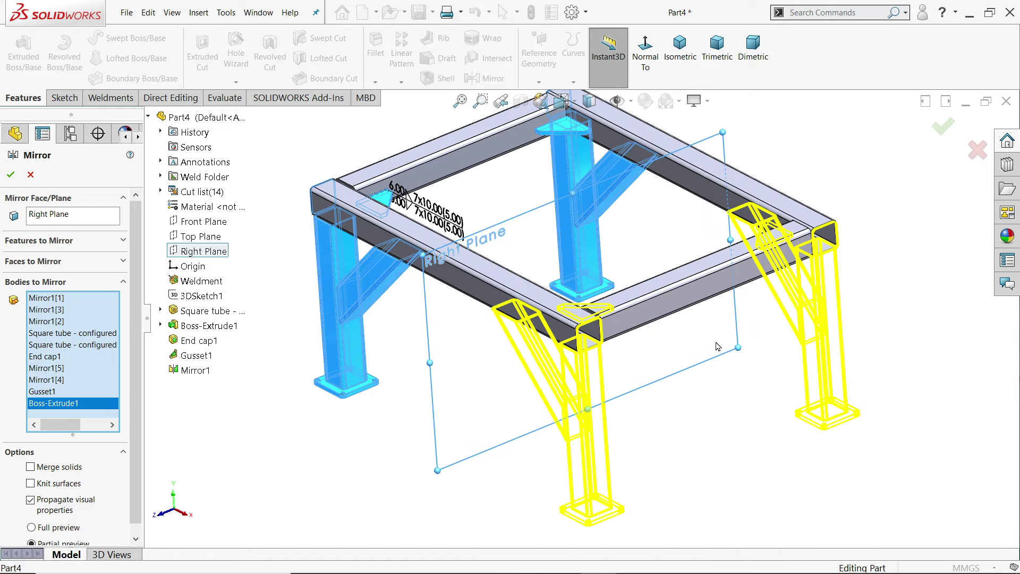
click(10, 178)
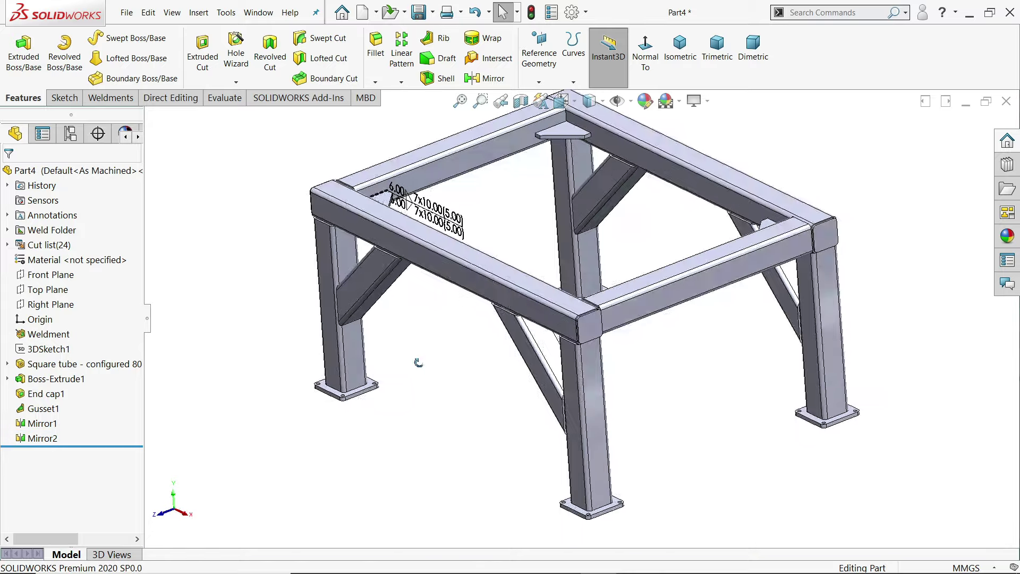
- Assign ASTM A36 Steel from the material library to the frame part
middle_drag(419, 363, 443, 376)
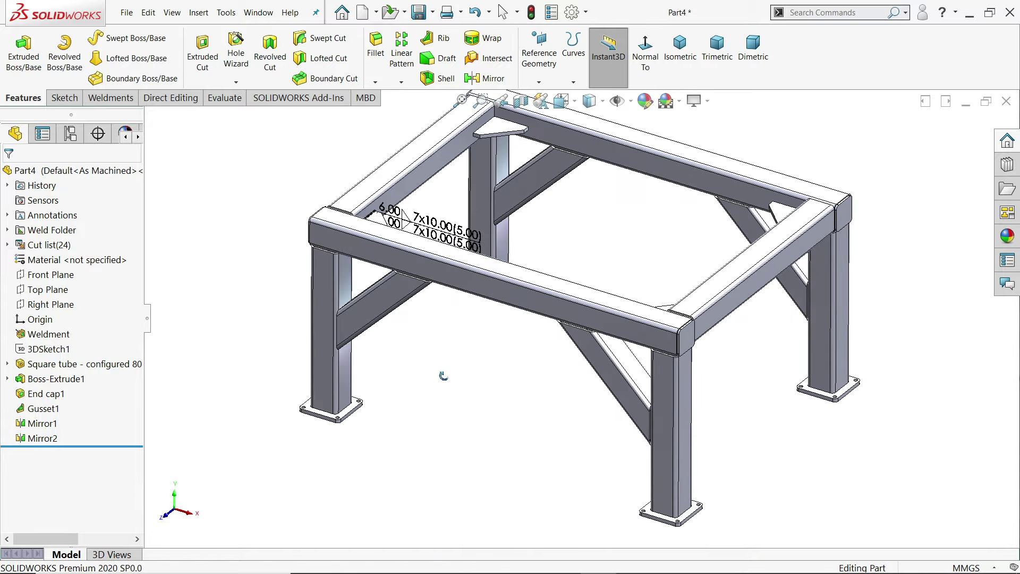
right_click(55, 260)
click(87, 266)
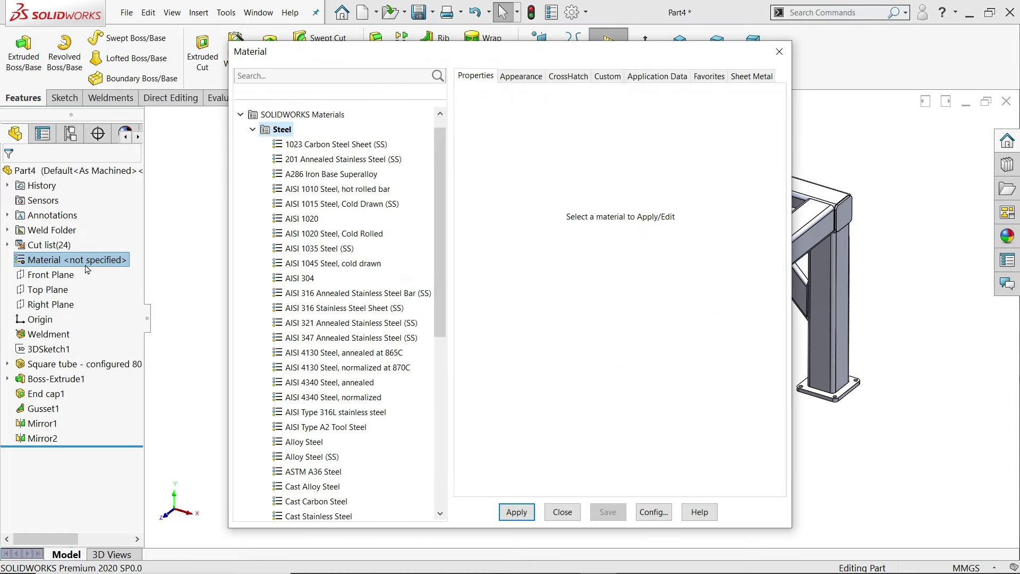
scroll(441, 265, down, 1)
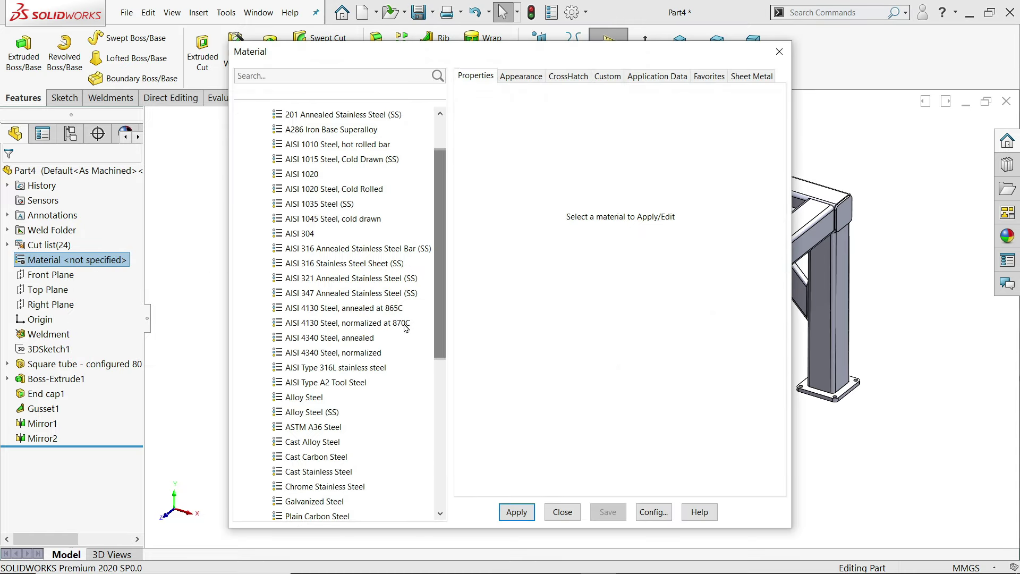
click(319, 428)
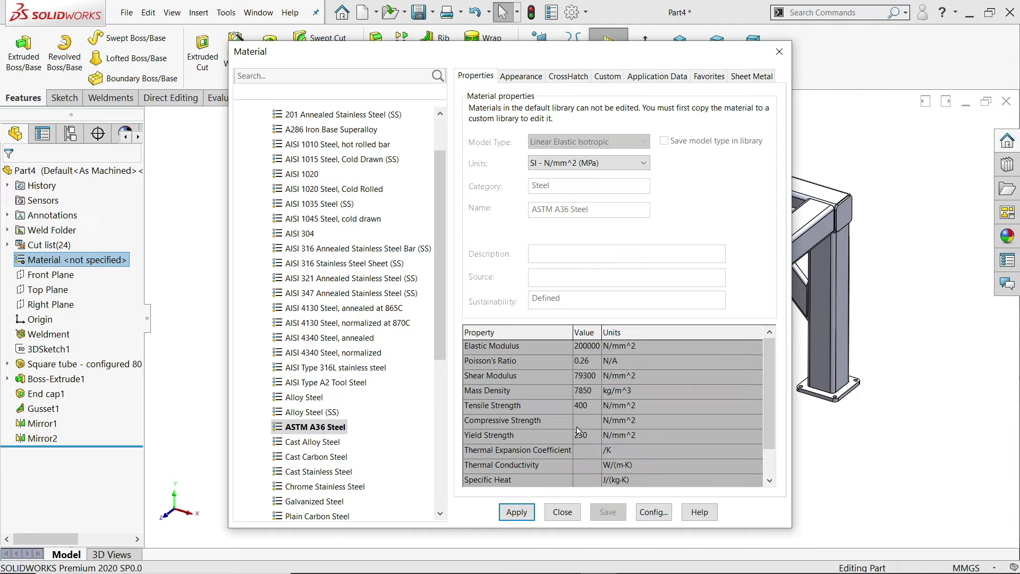
click(516, 512)
click(562, 512)
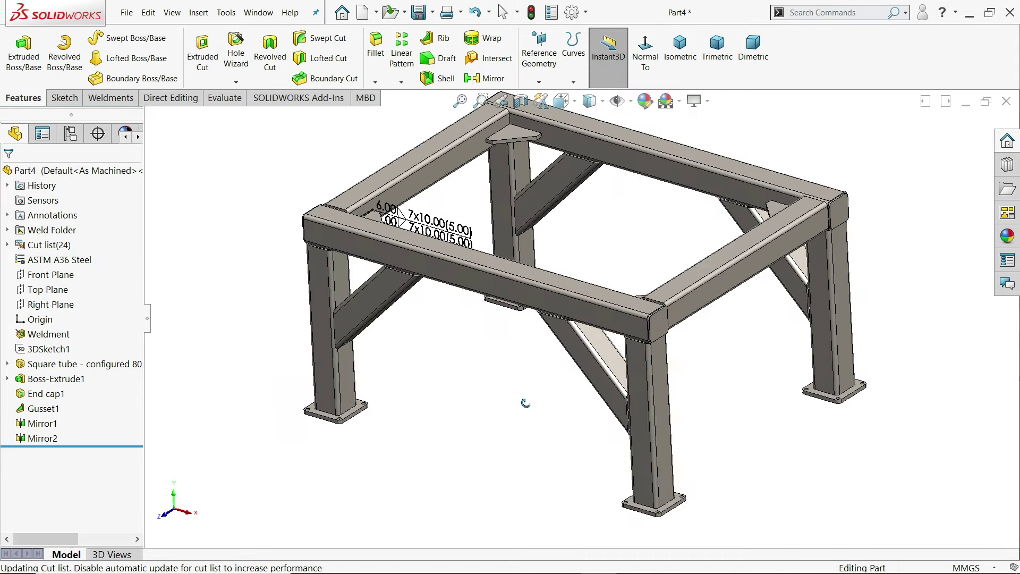
- Run Mass Properties, confirm the 81605.83 g mass, and close the report
click(213, 101)
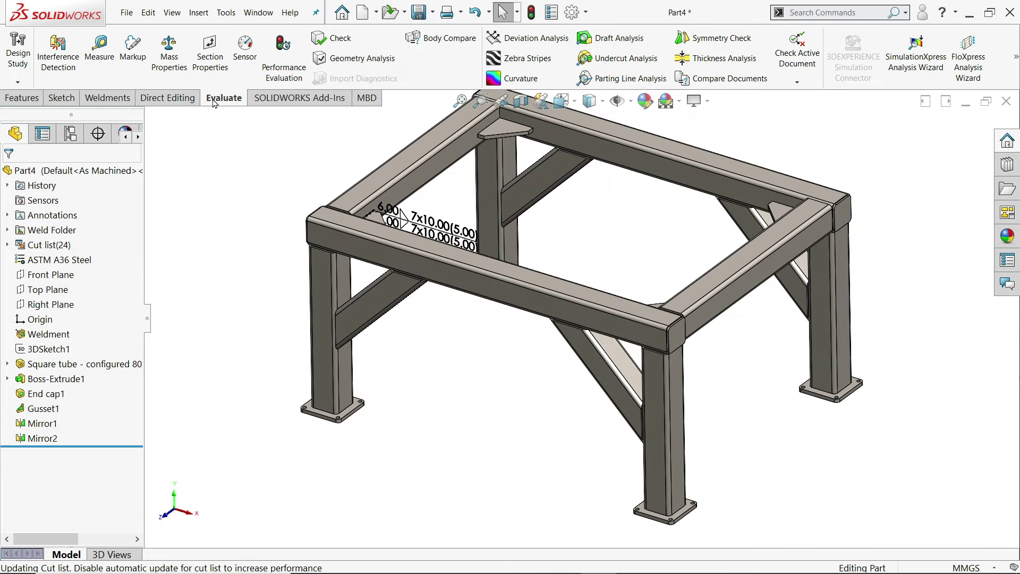
click(169, 51)
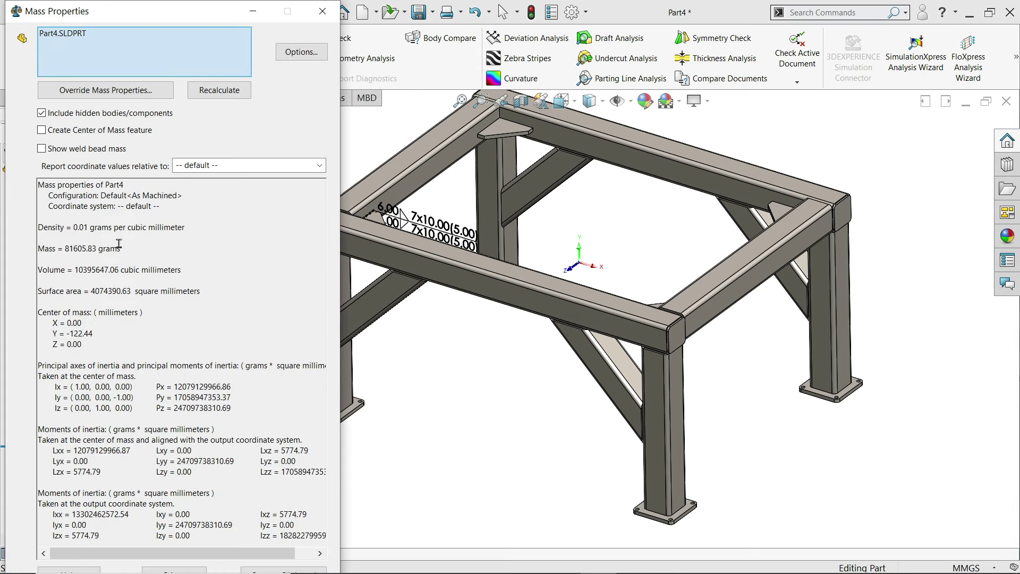
drag(131, 248, 60, 245)
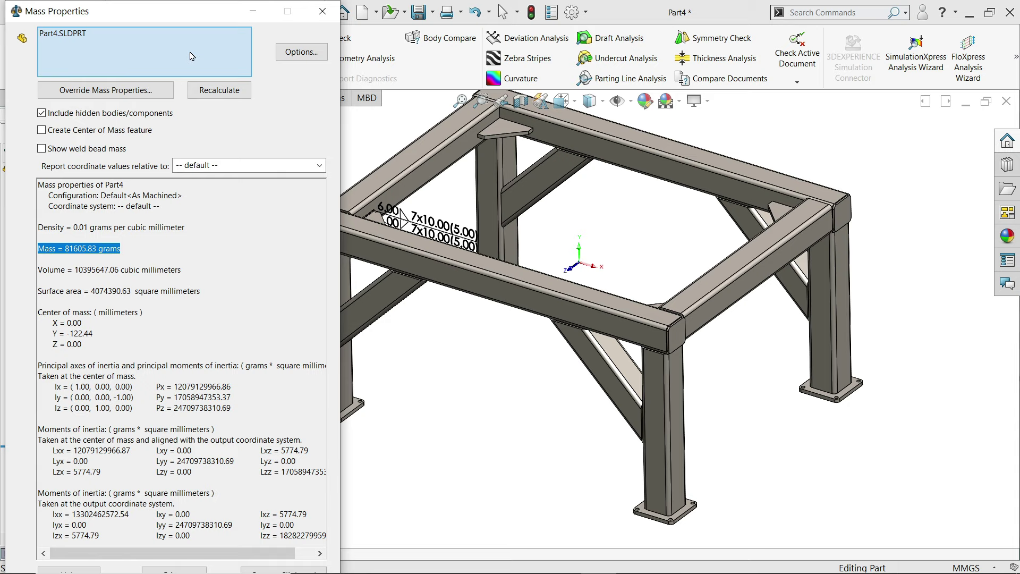
click(322, 11)
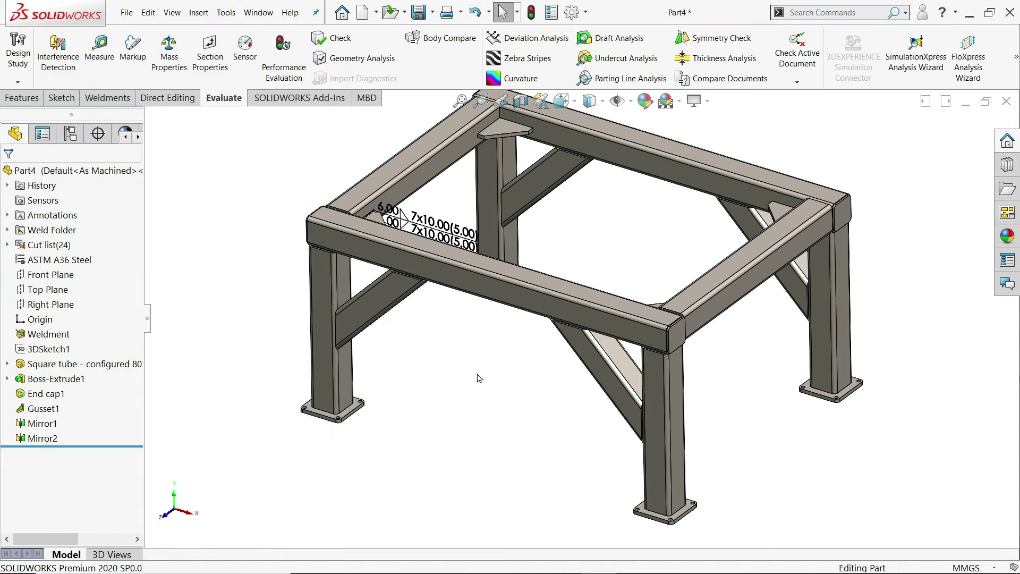
- Show the Weldments tools and zoom and pan over the finished square-tube frame with gussets and foot plates
scroll(483, 381, up, 2)
scroll(598, 269, down, 3)
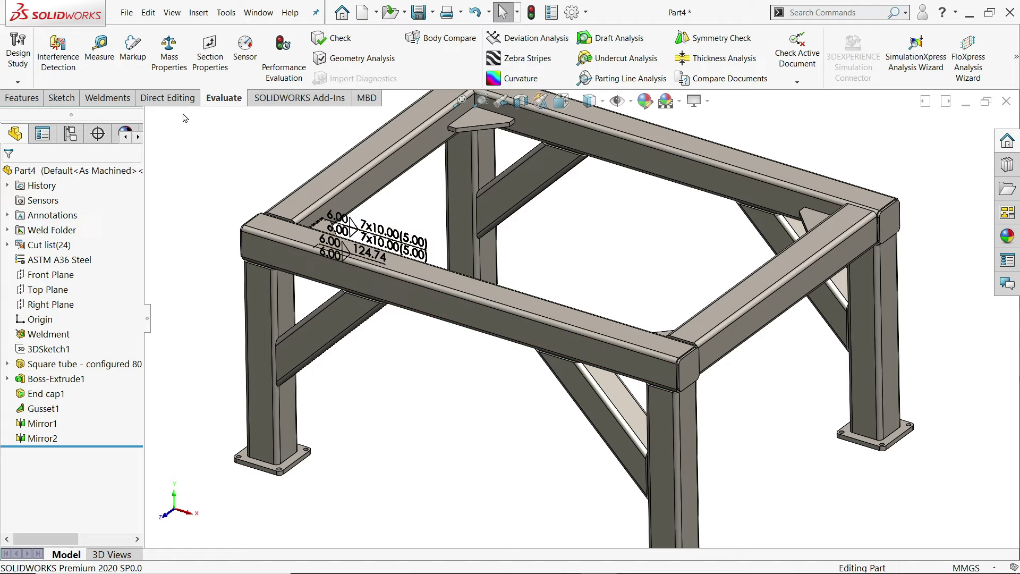
click(109, 98)
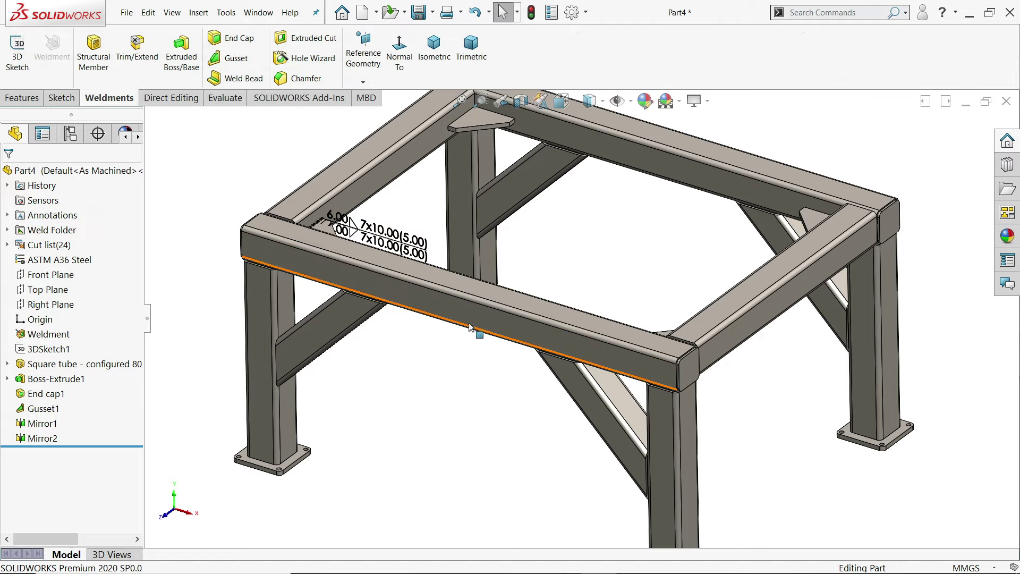
scroll(471, 339, up, 1)
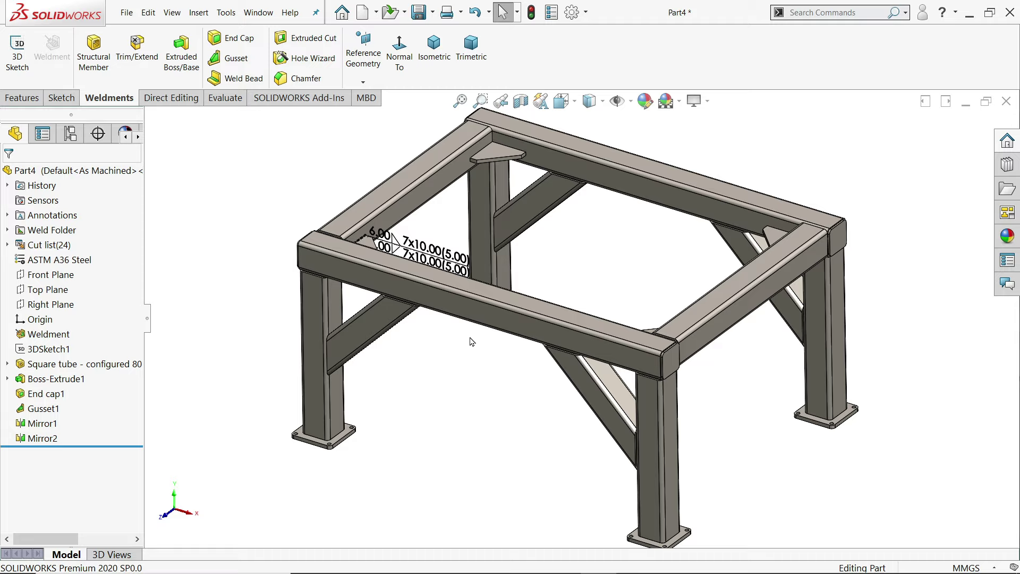
scroll(559, 275, up, 1)
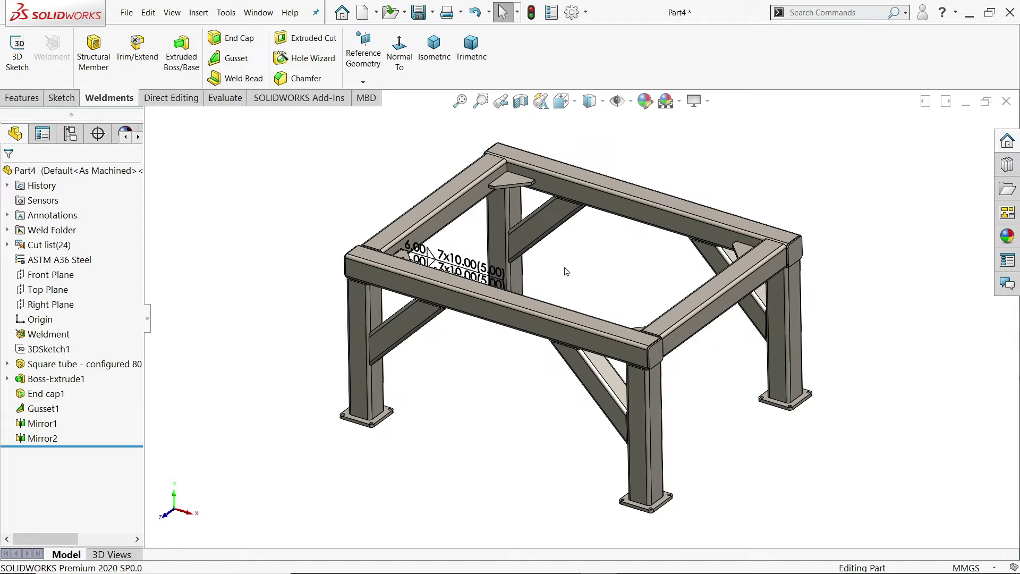
ctrl+middle_drag(568, 272, 571, 277)
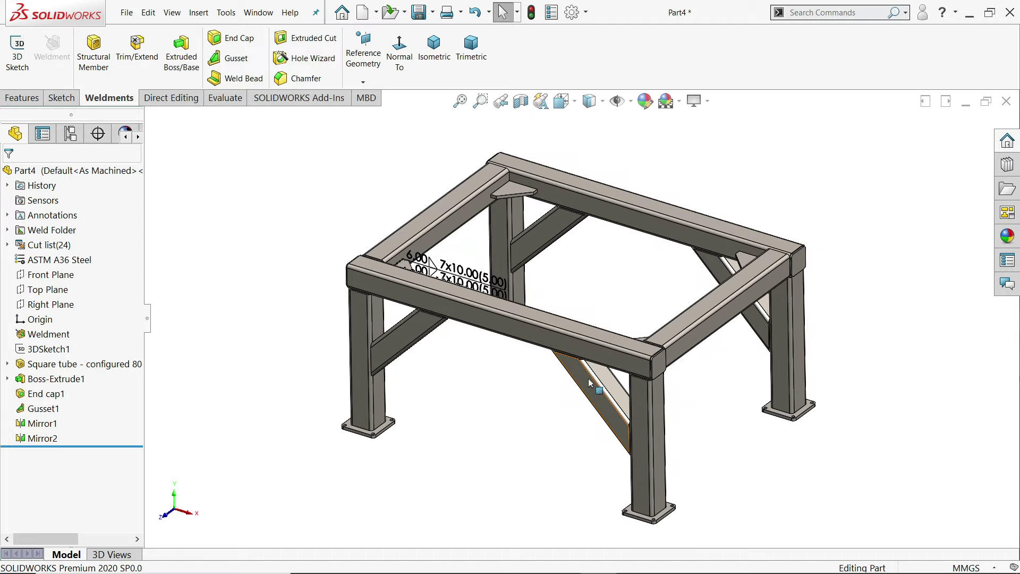
scroll(588, 378, down, 1)
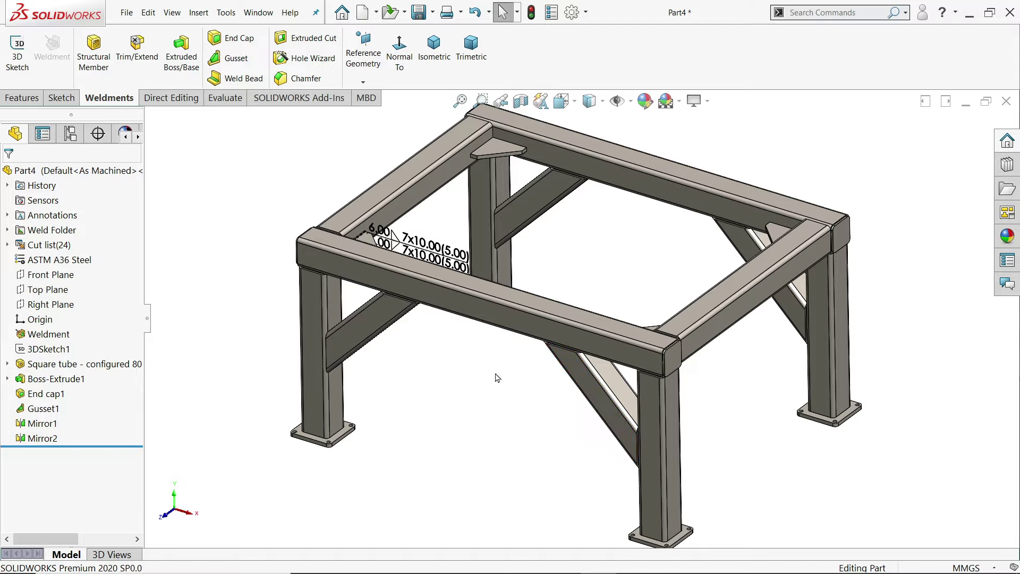